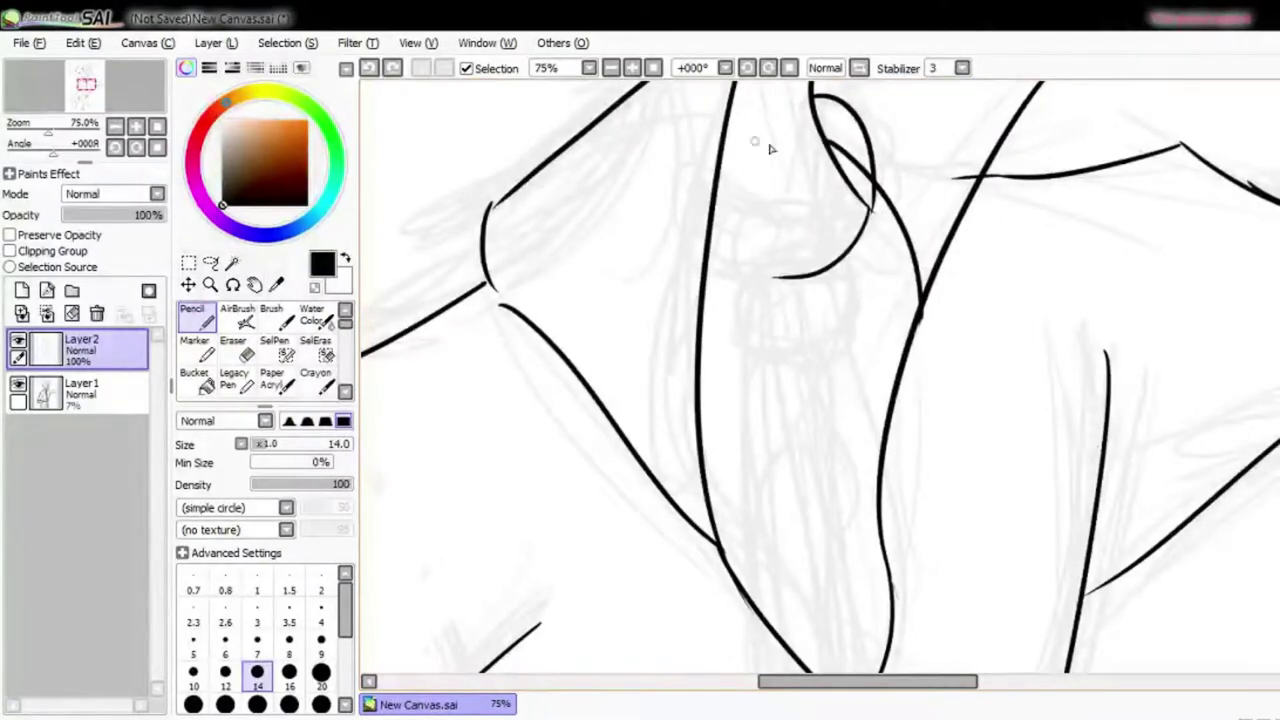
- Ink the tie knot between the collar flaps with curved bands and a rounded lower loop
{"action": "left_click_drag", "start_coordinate": [705, 287], "coordinate": [775, 278]}
{"action": "left_click_drag", "start_coordinate": [848, 258], "coordinate": [845, 345]}
{"action": "left_click_drag", "start_coordinate": [733, 290], "coordinate": [820, 352]}
{"action": "left_click_drag", "start_coordinate": [870, 130], "coordinate": [815, 230]}
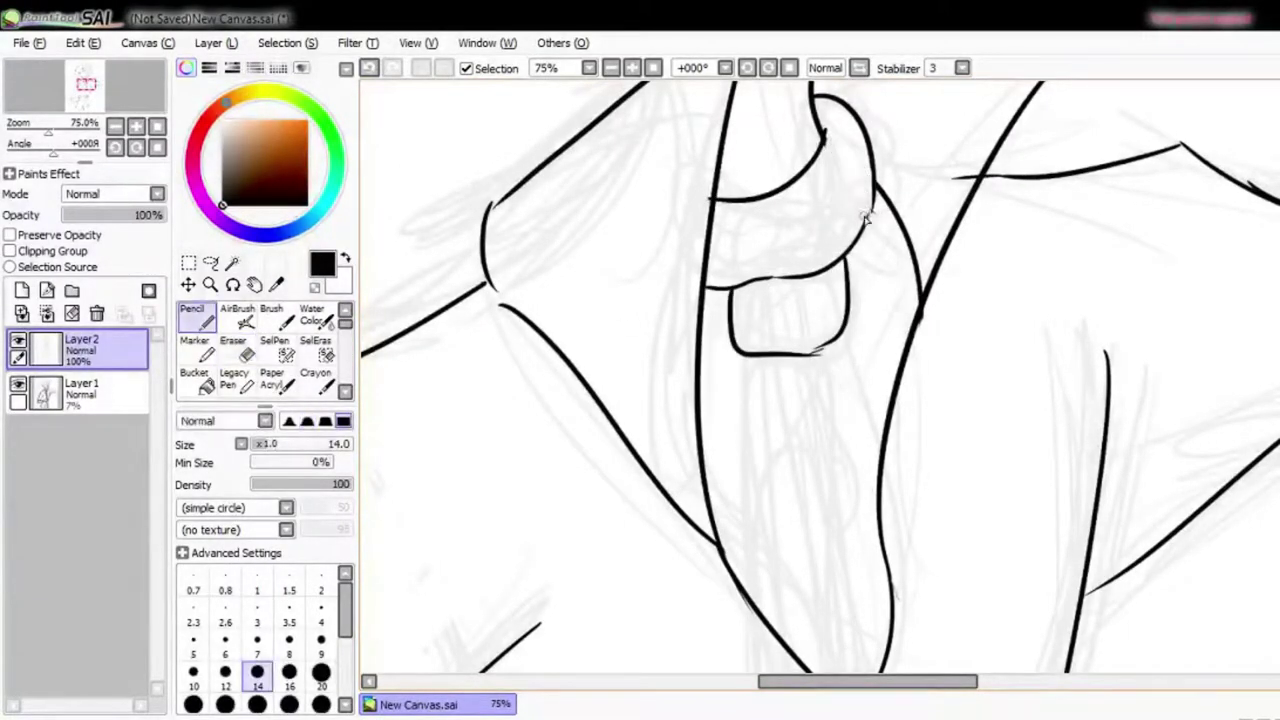
- Ink the straight length of the tie down to the fist and erase the collar lines crossing it
{"action": "scroll", "coordinate": [630, 90], "scroll_direction": "down", "scroll_amount": 3}
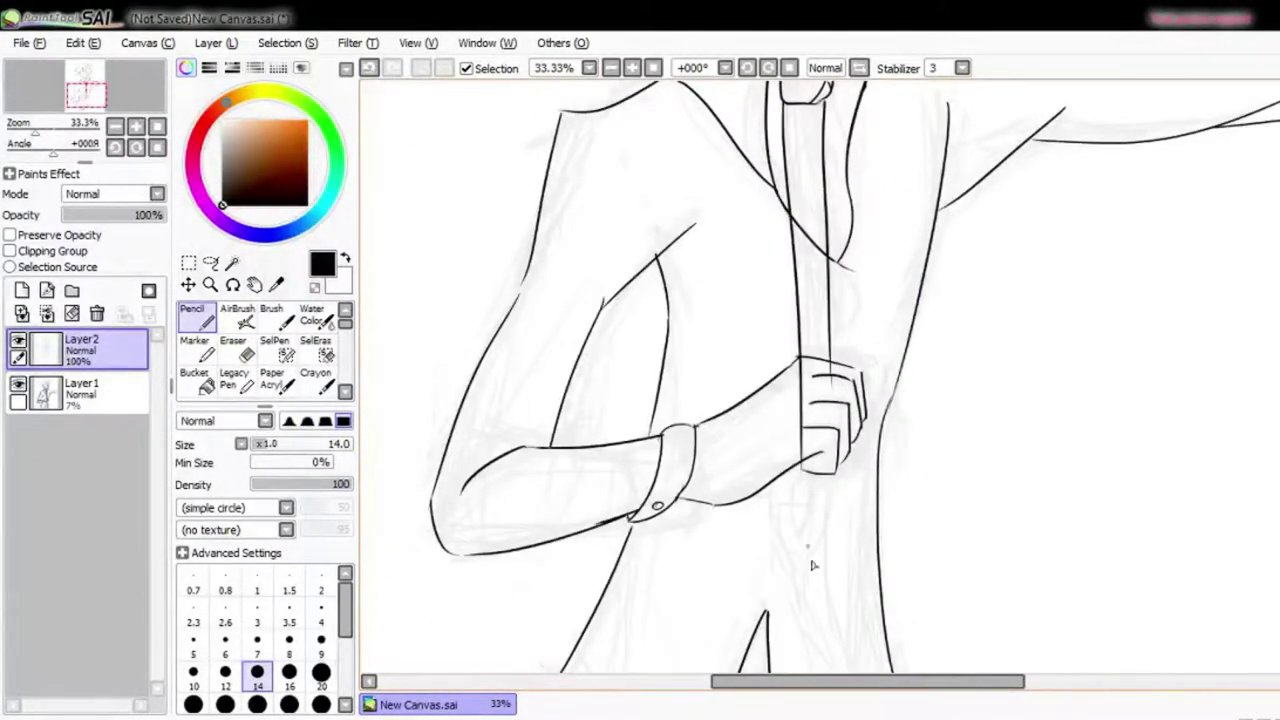
{"action": "left_click_drag", "start_coordinate": [803, 235], "coordinate": [683, 215]}
{"action": "key", "text": "e"}
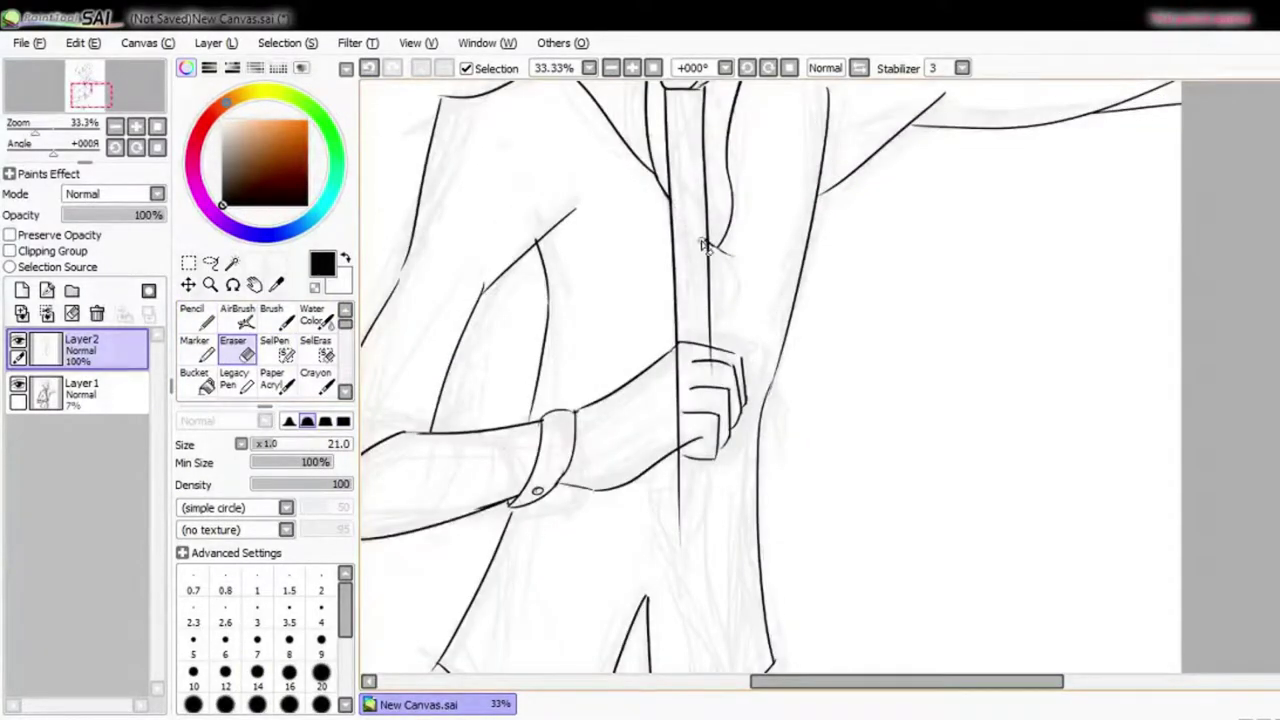
{"action": "scroll", "coordinate": [703, 243], "scroll_direction": "up", "scroll_amount": 1}
{"action": "key", "text": "n"}
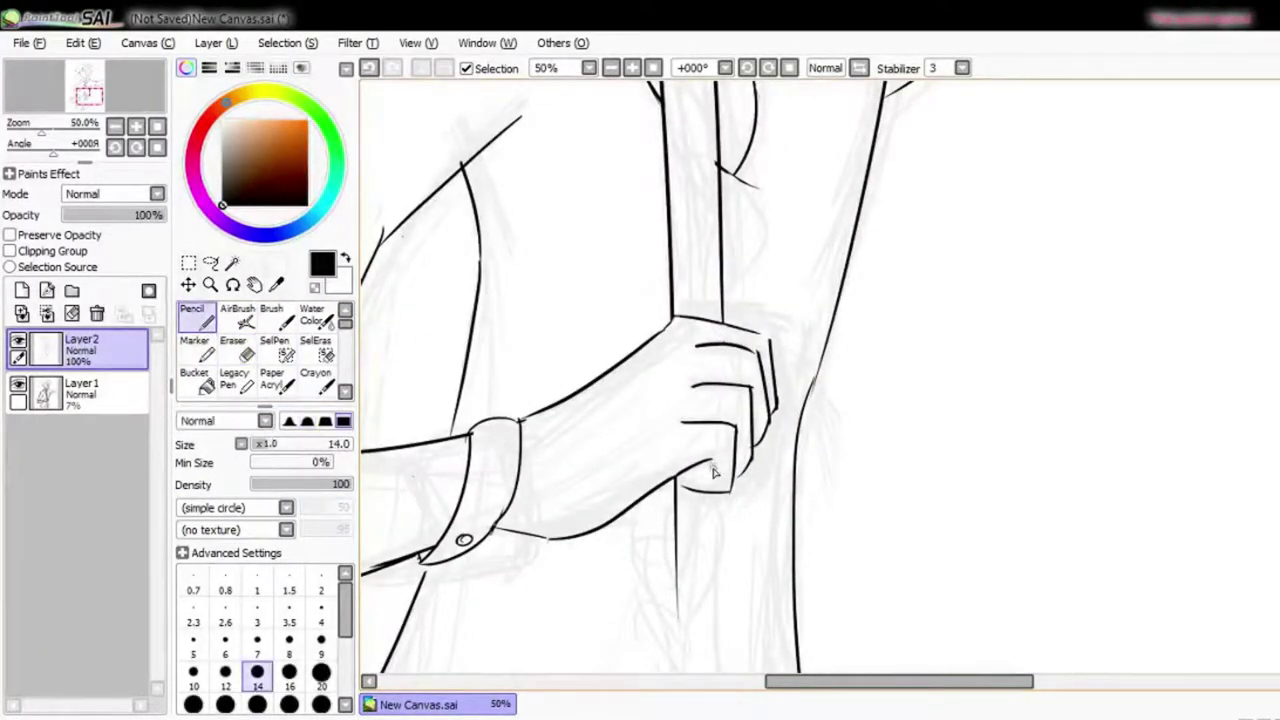
- Undo the last stroke and ink the tie's folded tail hanging below the fist, cleaning up overlapping lines
{"action": "key", "text": "ctrl+z"}
{"action": "key", "text": "e"}
{"action": "key", "text": "n"}
{"action": "left_click_drag", "start_coordinate": [702, 479], "coordinate": [694, 599]}
{"action": "left_click_drag", "start_coordinate": [629, 528], "coordinate": [629, 281]}
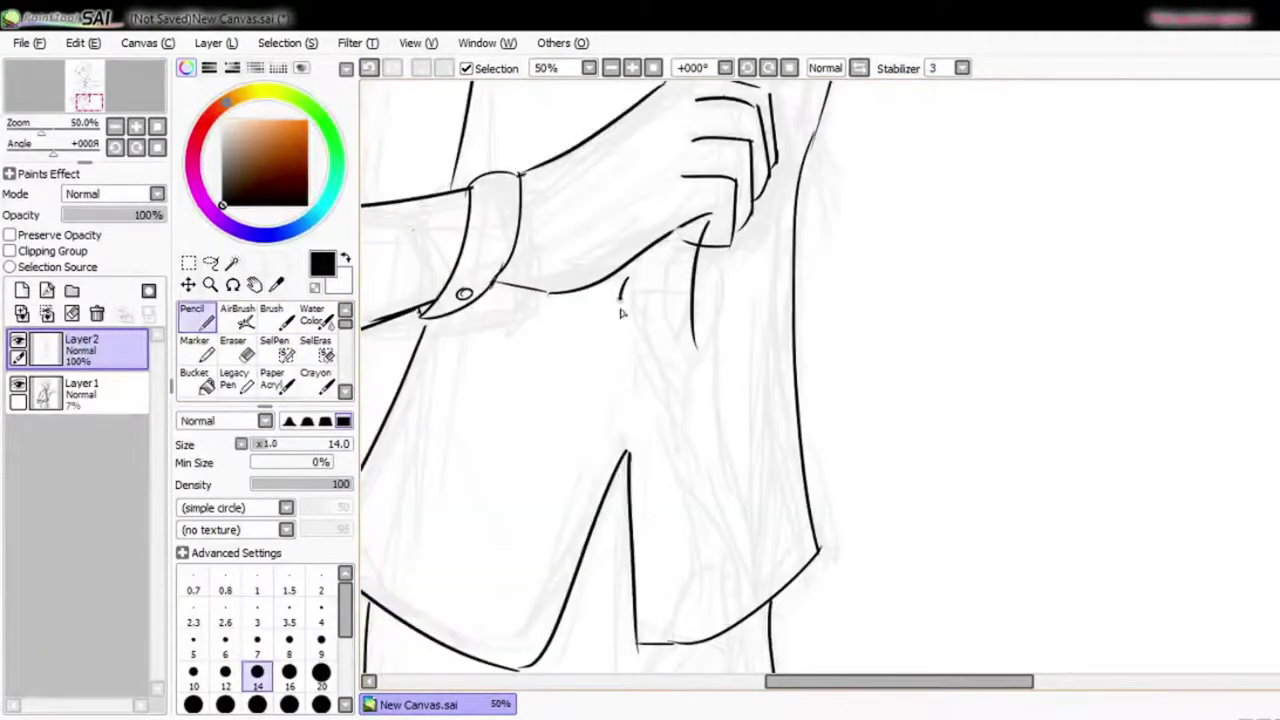
{"action": "key", "text": "e"}
{"action": "key", "text": "n"}
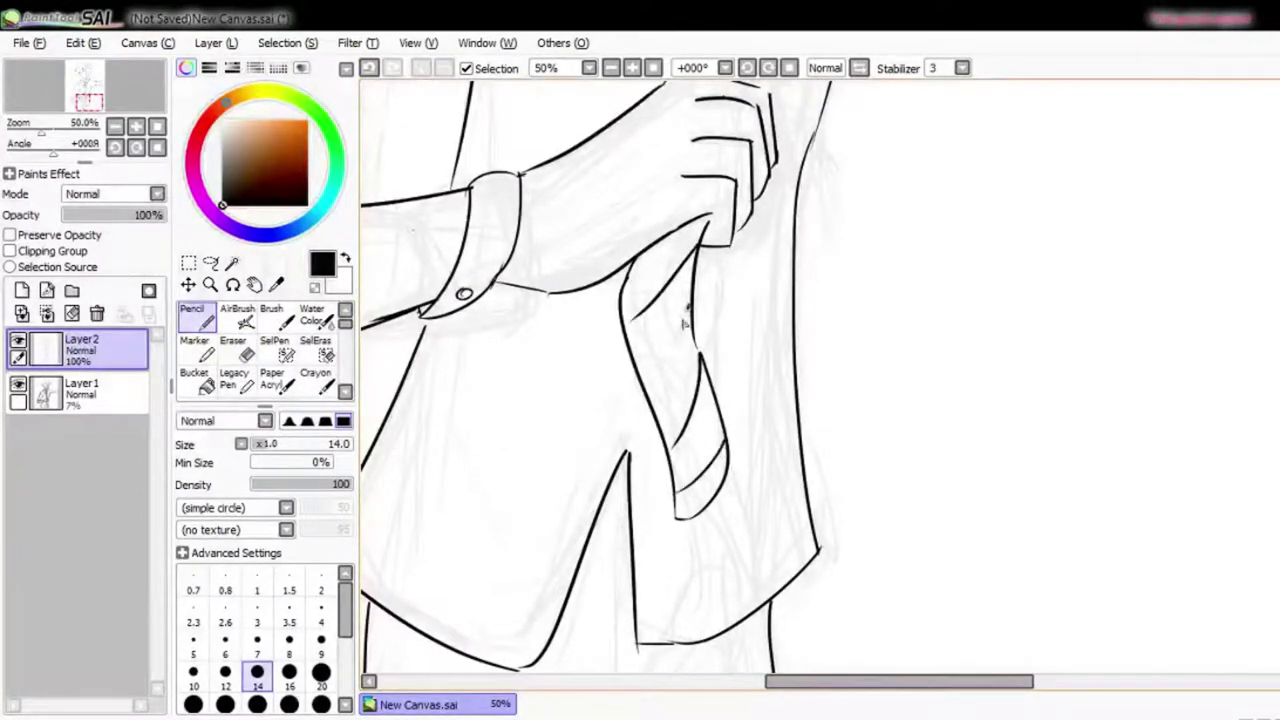
- Ink diagonal stripes across the tie above the hand and erase stray line ends
{"action": "scroll", "coordinate": [677, 328], "scroll_direction": "down", "scroll_amount": 3}
{"action": "key", "text": "e"}
{"action": "key", "text": "n"}
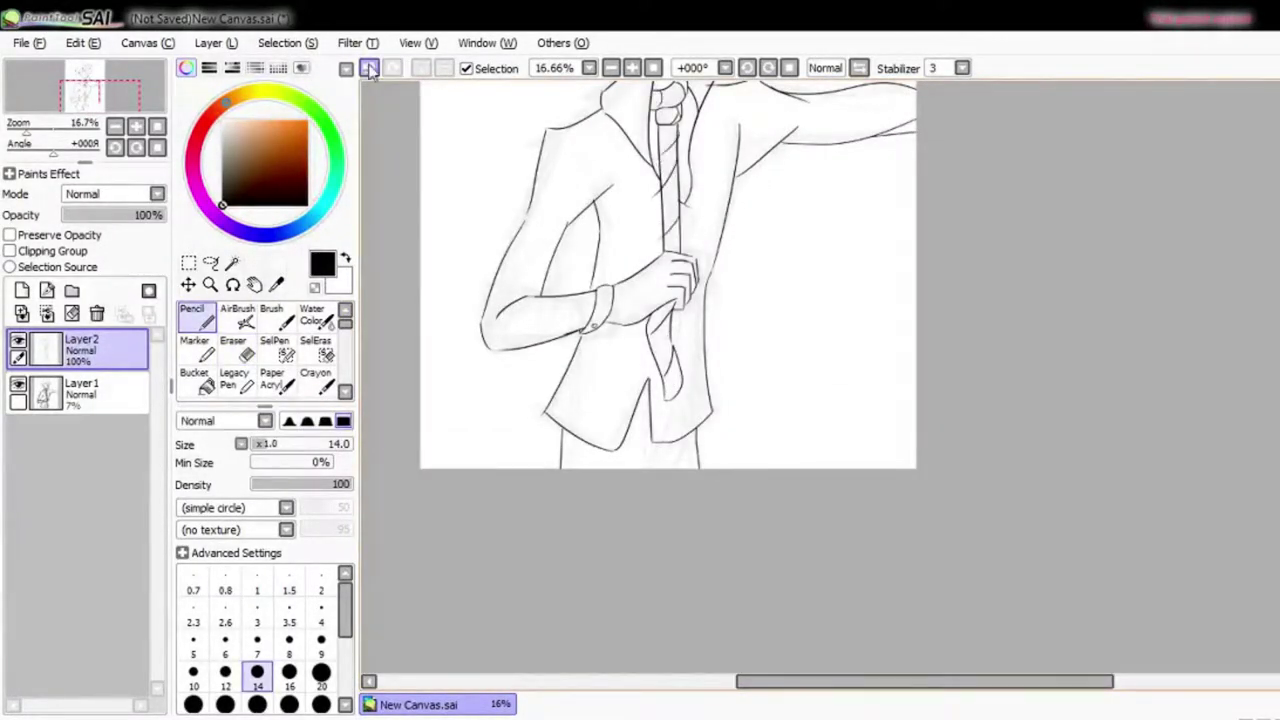
{"action": "scroll", "coordinate": [370, 342], "scroll_direction": "up", "scroll_amount": 3}
{"action": "key", "text": "e"}
{"action": "key", "text": "n"}
{"action": "scroll", "coordinate": [640, 380], "scroll_direction": "down", "scroll_amount": 3}
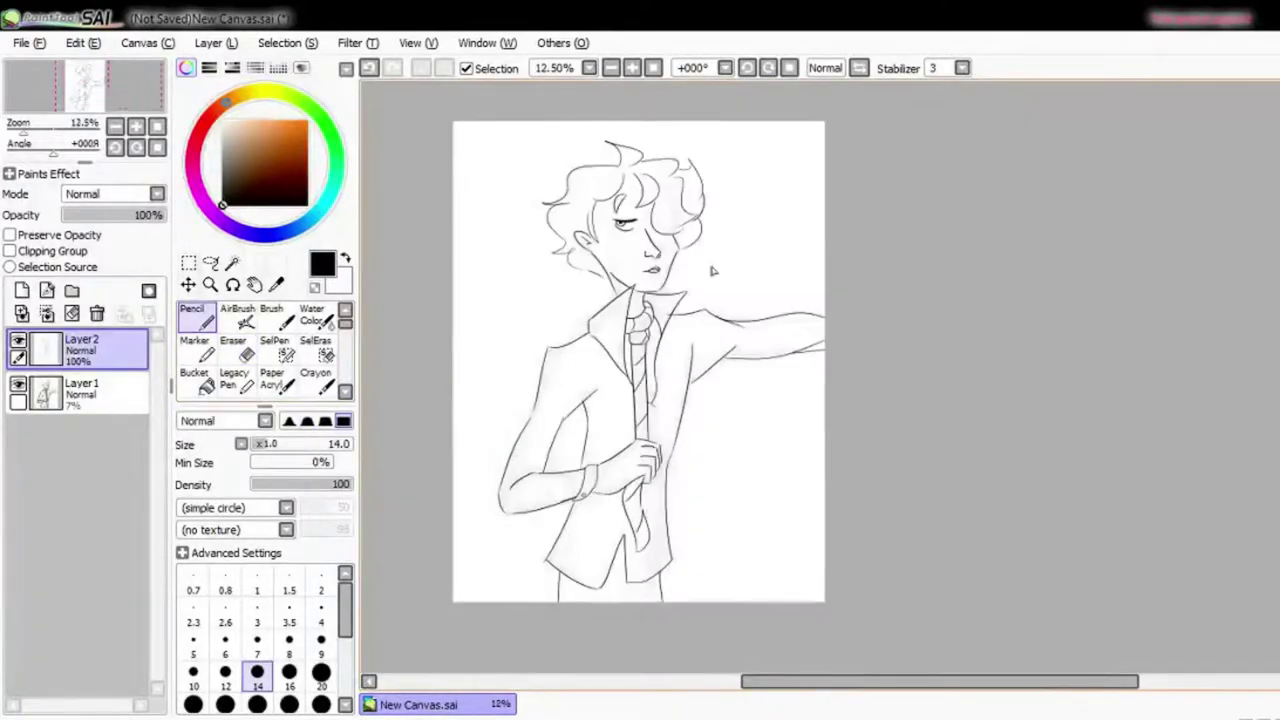
- Select facial line art, including the visible eye, and adjust its placement and shape with transforms
{"action": "scroll", "coordinate": [640, 380], "scroll_direction": "up", "scroll_amount": 3}
{"action": "key", "text": "l"}
{"action": "left_click_drag", "start_coordinate": [565, 350], "coordinate": [568, 352]}
{"action": "key", "text": "ctrl+t"}
{"action": "key", "text": "Return"}
{"action": "scroll", "coordinate": [632, 365], "scroll_direction": "down", "scroll_amount": 3}
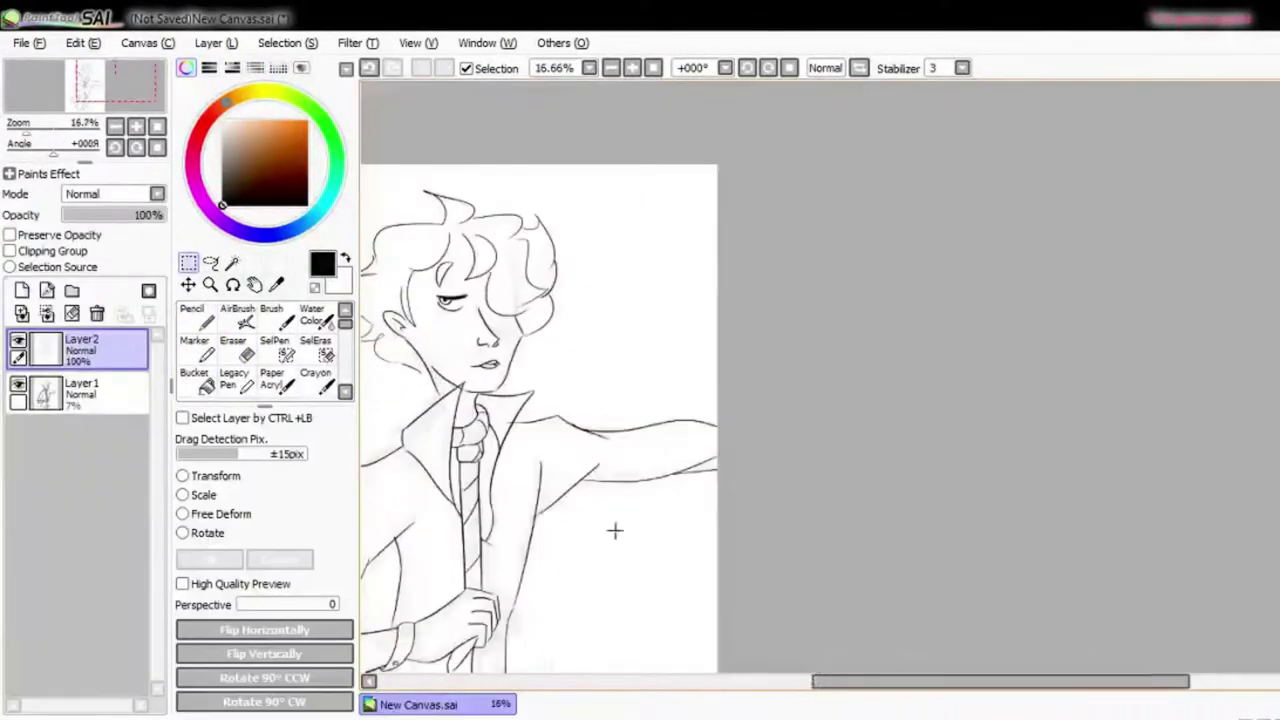
{"action": "scroll", "coordinate": [586, 351], "scroll_direction": "up", "scroll_amount": 4}
{"action": "left_click_drag", "start_coordinate": [548, 130], "coordinate": [707, 224]}
{"action": "key", "text": "ctrl+t"}
{"action": "scroll", "coordinate": [640, 380], "scroll_direction": "down", "scroll_amount": 3}
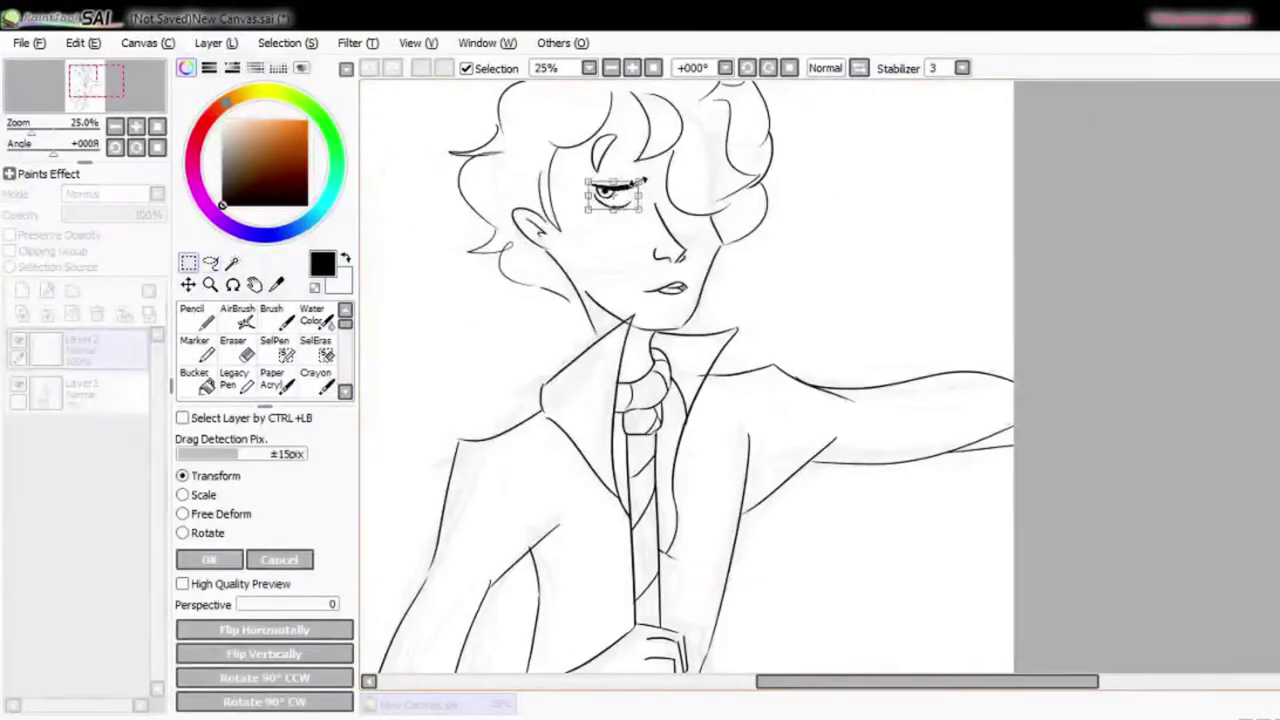
{"action": "key", "text": "Return"}
- Block in the shirt in light grey and the skin in pale beige on a new layer beneath the line art, using the Legacy Pen at size 100
{"action": "scroll", "coordinate": [640, 380], "scroll_direction": "up", "scroll_amount": 4}
{"action": "key", "text": "n"}
{"action": "scroll", "coordinate": [640, 380], "scroll_direction": "down", "scroll_amount": 4}
{"action": "left_click", "coordinate": [222, 125]}
{"action": "left_click", "coordinate": [234, 378]}
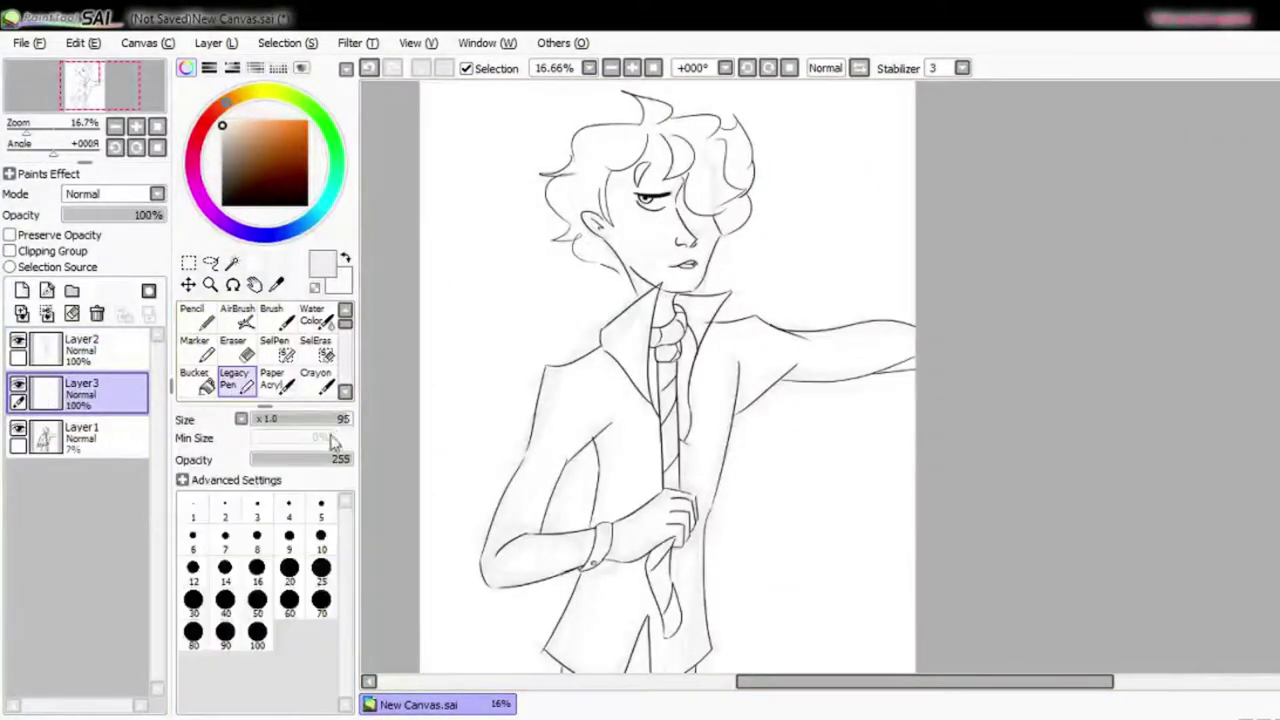
{"action": "left_click_drag", "start_coordinate": [580, 350], "coordinate": [470, 600]}
{"action": "left_click_drag", "start_coordinate": [600, 400], "coordinate": [650, 510]}
{"action": "mouse_move", "coordinate": [740, 295]}
{"action": "left_mouse_down"}
{"action": "mouse_move", "coordinate": [706, 358]}
{"action": "mouse_move", "coordinate": [852, 350]}
{"action": "left_mouse_up"}
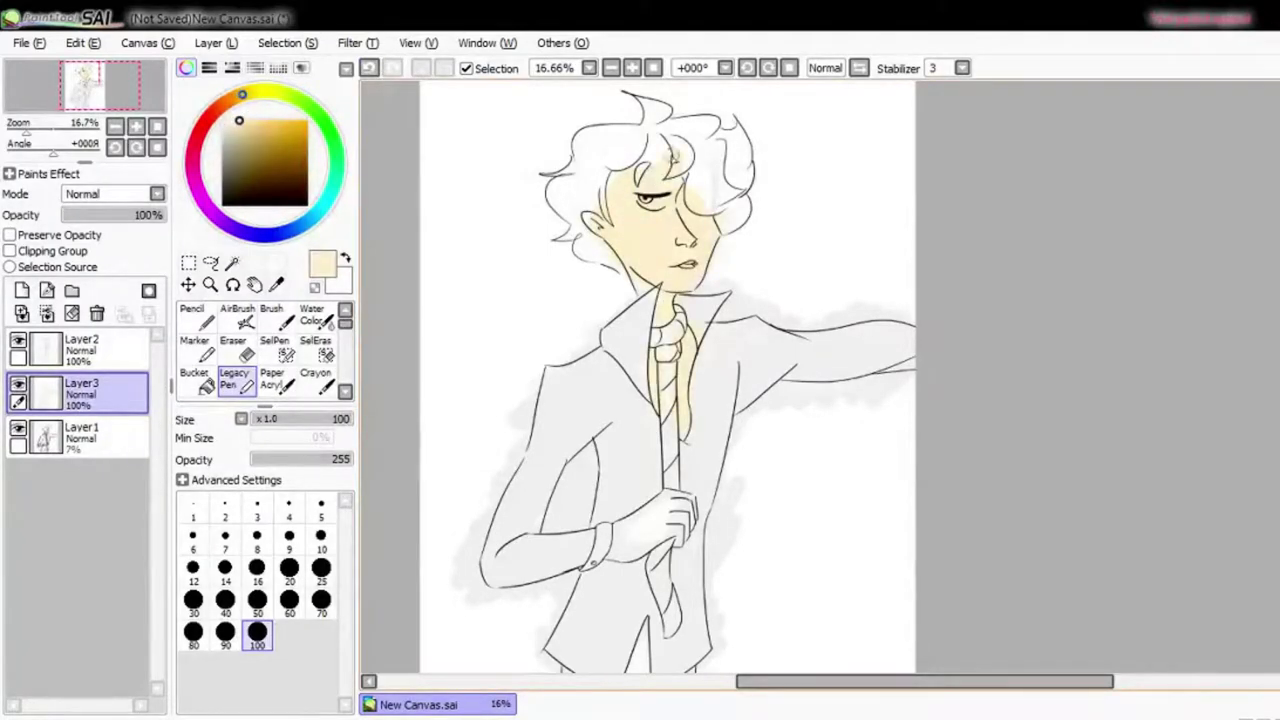
{"action": "scroll", "coordinate": [674, 545], "scroll_direction": "down", "scroll_amount": 3}
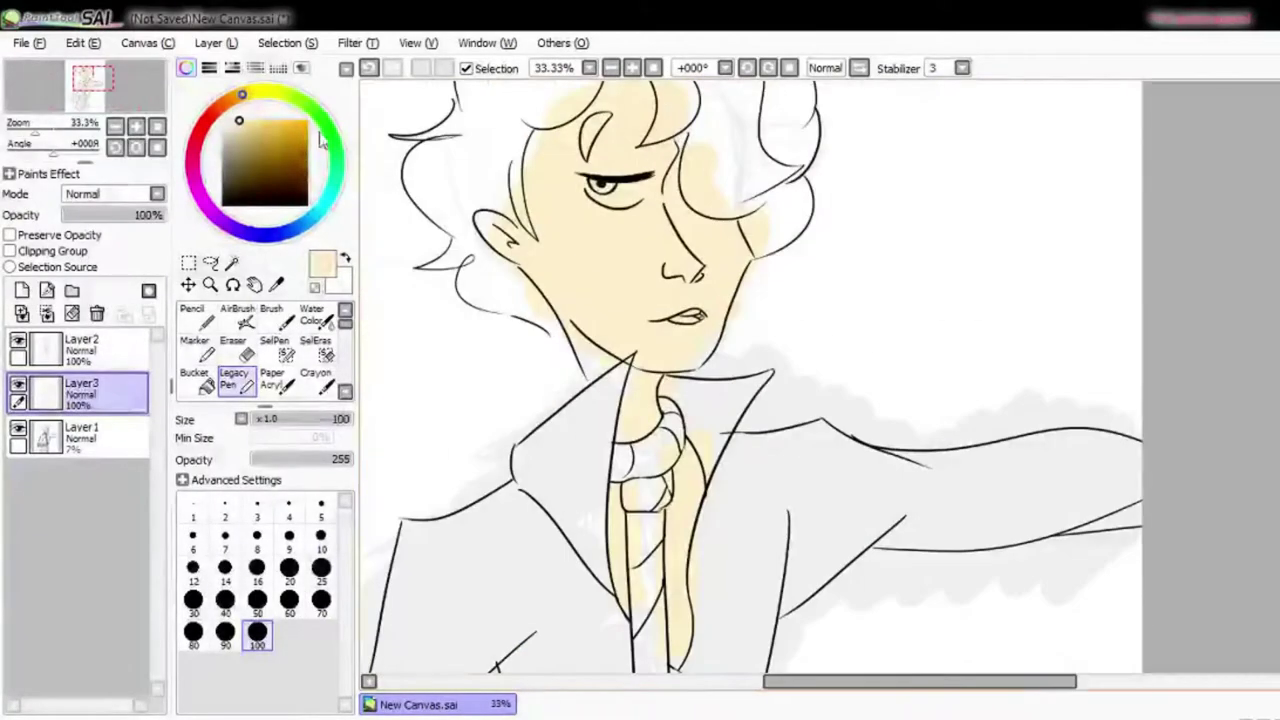
- Block in all the hair with dark brown using the Legacy Pen at size 100
{"action": "left_click", "coordinate": [252, 184]}
{"action": "left_click_drag", "start_coordinate": [560, 320], "coordinate": [519, 91]}
{"action": "scroll", "coordinate": [519, 91], "scroll_direction": "down", "scroll_amount": 1}
{"action": "left_click", "coordinate": [244, 184]}
{"action": "left_click_drag", "start_coordinate": [420, 110], "coordinate": [430, 230]}
{"action": "left_click_drag", "start_coordinate": [460, 140], "coordinate": [503, 275]}
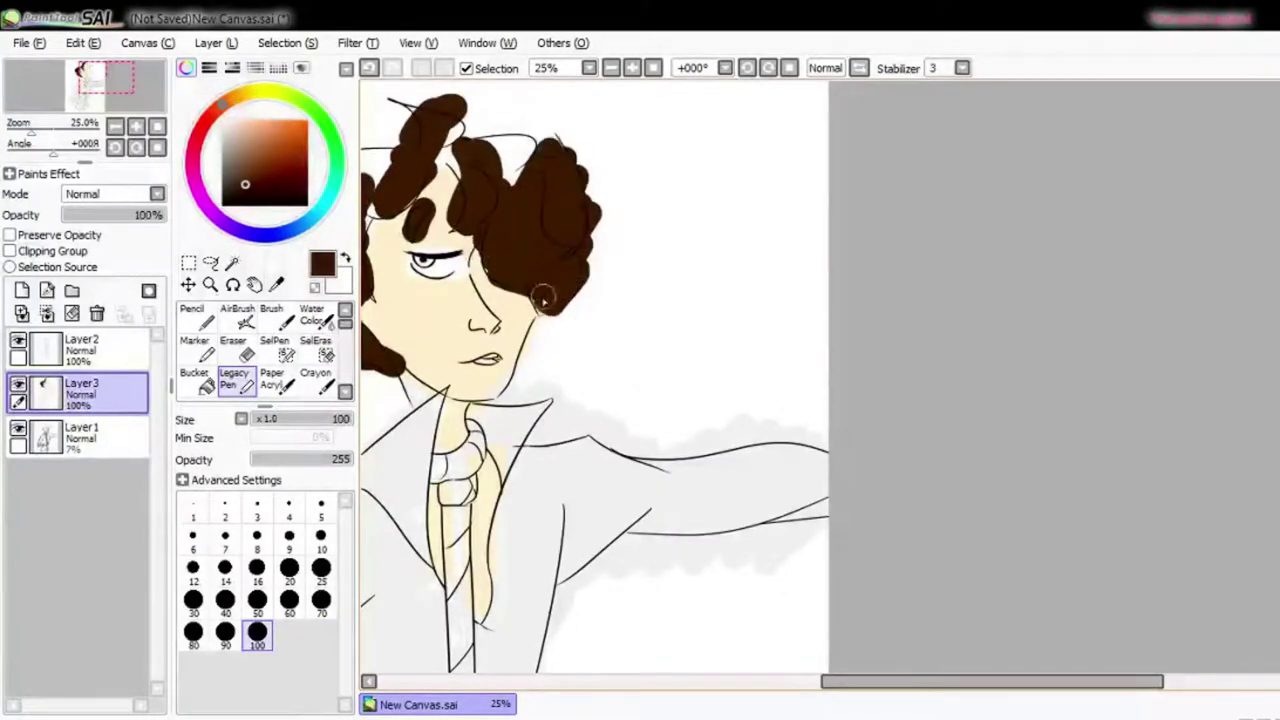
{"action": "left_click_drag", "start_coordinate": [420, 120], "coordinate": [590, 250]}
- Paint the trousers below the shirt hem in the same dark brown
{"action": "scroll", "coordinate": [684, 471], "scroll_direction": "left", "scroll_amount": 3}
{"action": "scroll", "coordinate": [684, 400], "scroll_direction": "down", "scroll_amount": 1}
{"action": "scroll", "coordinate": [800, 400], "scroll_direction": "down", "scroll_amount": 3}
{"action": "left_click_drag", "start_coordinate": [770, 500], "coordinate": [797, 548]}
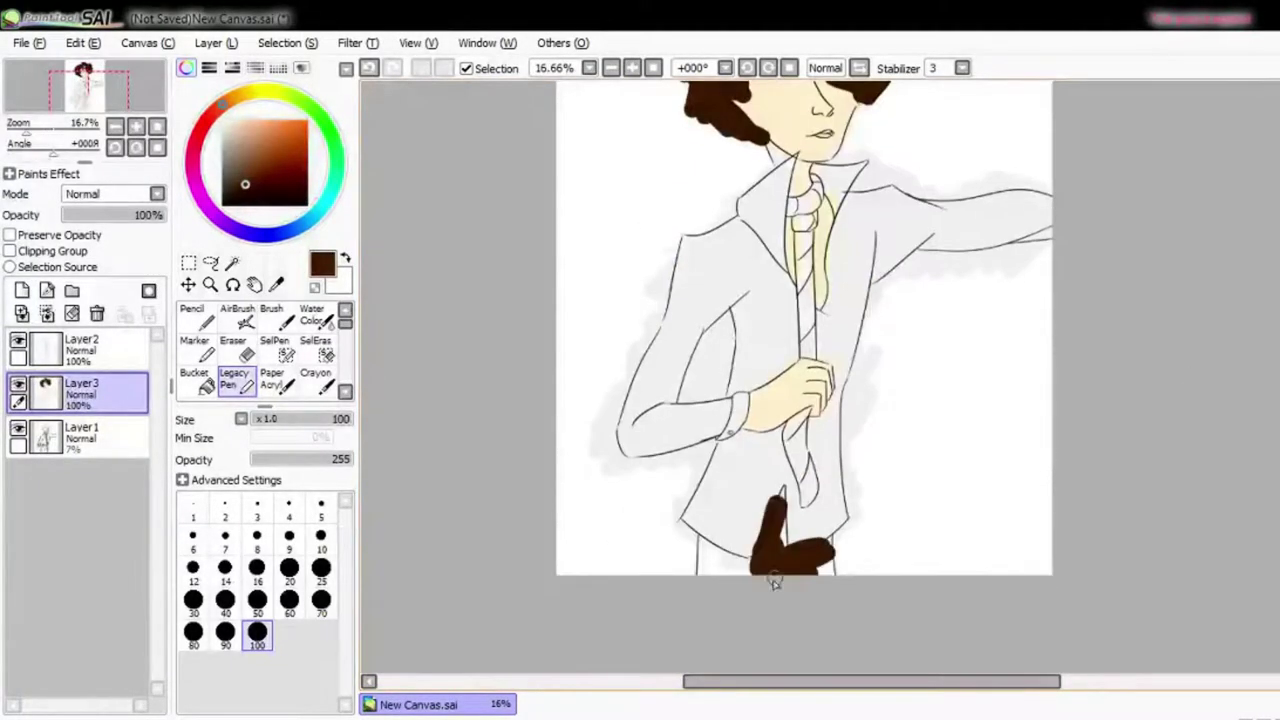
- Paint the tie from knot to tail in a medium reddish brown
{"action": "scroll", "coordinate": [800, 300], "scroll_direction": "up", "scroll_amount": 2}
{"action": "left_click", "coordinate": [256, 161]}
{"action": "left_click_drag", "start_coordinate": [835, 395], "coordinate": [830, 640]}
{"action": "scroll", "coordinate": [830, 500], "scroll_direction": "down", "scroll_amount": 3}
{"action": "scroll", "coordinate": [838, 606], "scroll_direction": "down", "scroll_amount": 1}
- Color the mouth with a dark red upper lip and a lighter crimson lower lip
{"action": "scroll", "coordinate": [838, 606], "scroll_direction": "up", "scroll_amount": 5}
{"action": "left_click", "coordinate": [202, 127]}
{"action": "mouse_move", "coordinate": [830, 250]}
{"action": "left_mouse_down"}
{"action": "mouse_move", "coordinate": [880, 260]}
{"action": "mouse_move", "coordinate": [914, 286]}
{"action": "left_mouse_up"}
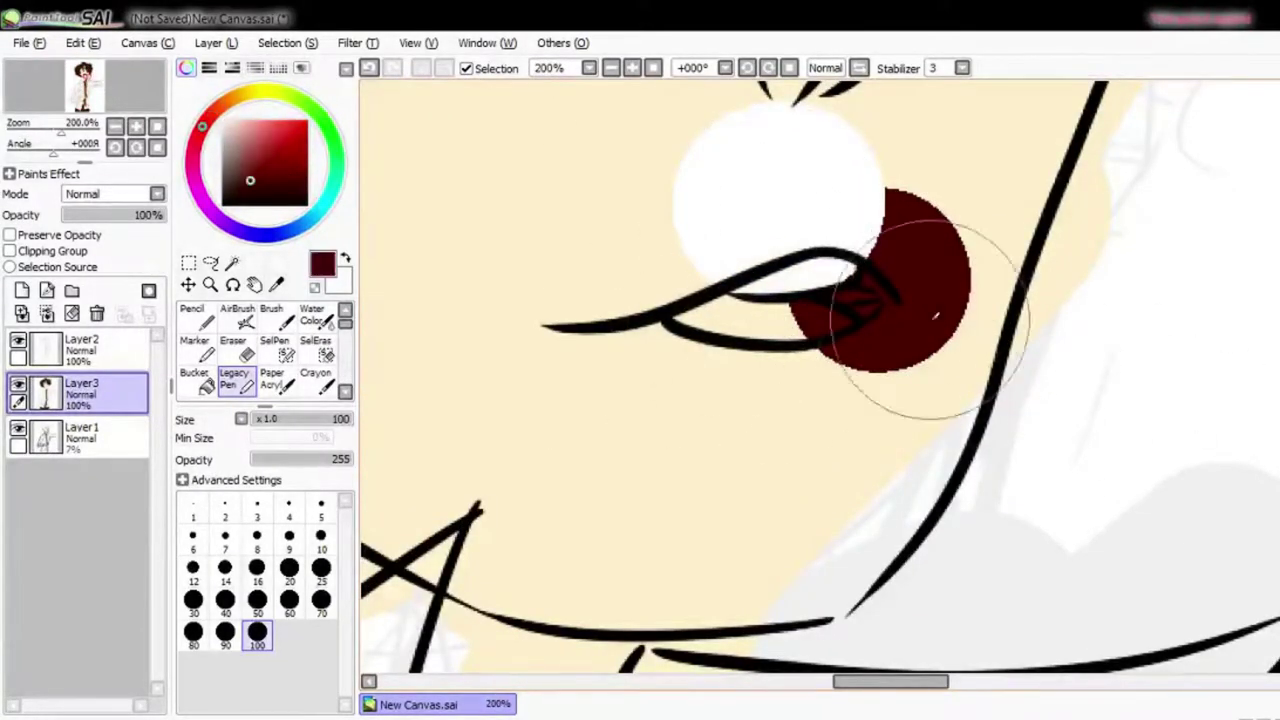
{"action": "scroll", "coordinate": [914, 286], "scroll_direction": "down", "scroll_amount": 3}
- Trim the brown overspill along the lower back hair with a size 53 eraser and repaint missing spots in dark brown
{"action": "scroll", "coordinate": [677, 395], "scroll_direction": "up", "scroll_amount": 4}
{"action": "key", "text": "e"}
{"action": "left_click_drag", "start_coordinate": [549, 438], "coordinate": [871, 571]}
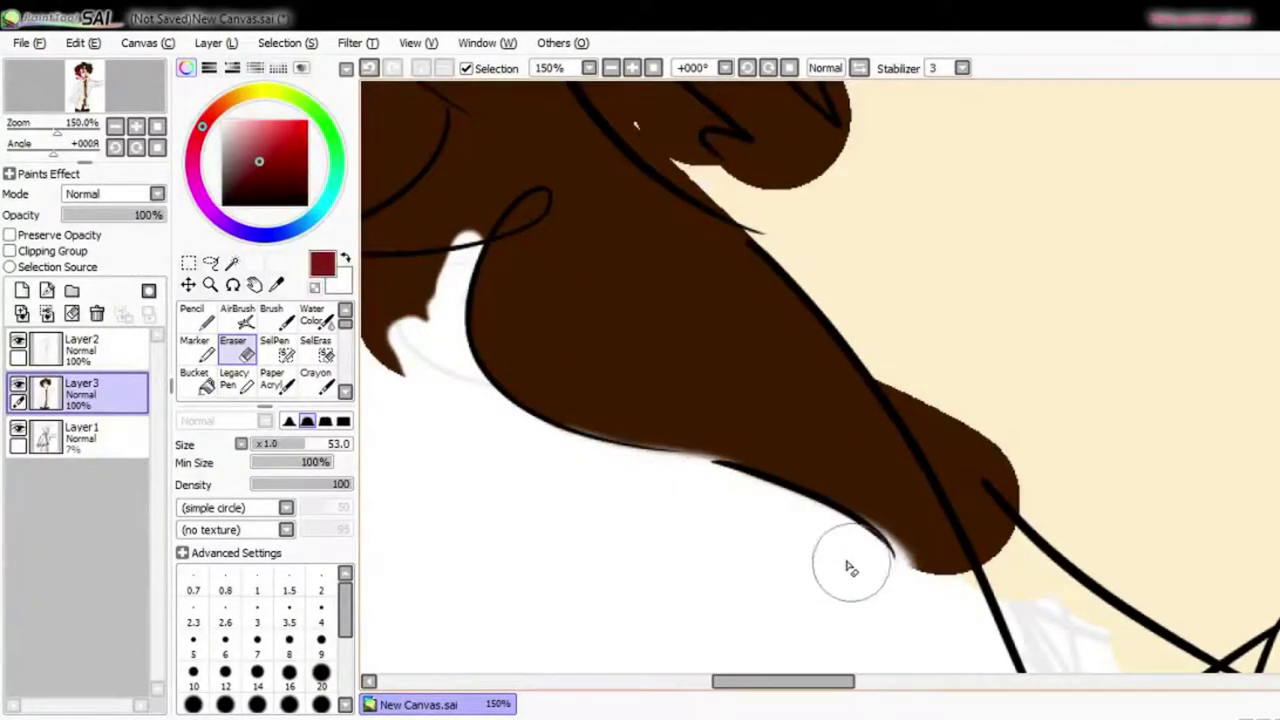
{"action": "key", "text": "n"}
{"action": "scroll", "coordinate": [800, 400], "scroll_direction": "down", "scroll_amount": 3}
{"action": "key", "text": "e"}
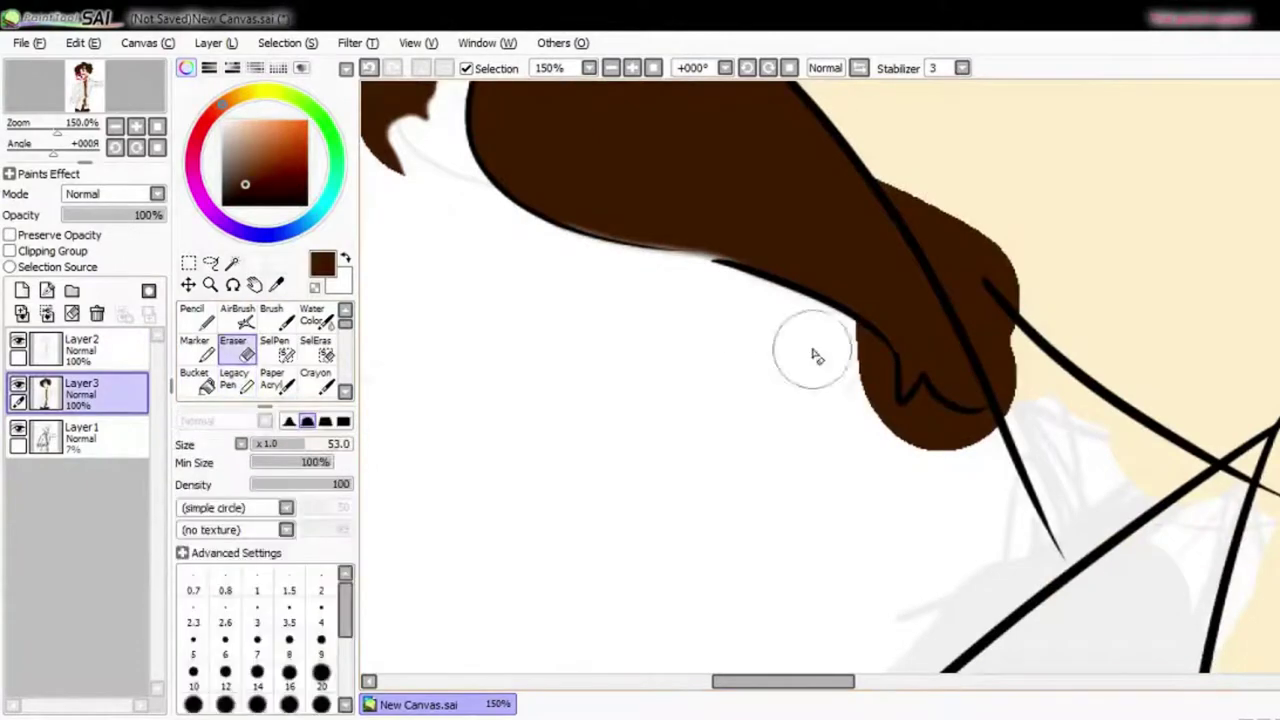
{"action": "left_click_drag", "start_coordinate": [737, 386], "coordinate": [1006, 569]}
- Fill a new layer beneath the color layer with black and lower its opacity to 31%
{"action": "left_click", "coordinate": [22, 290]}
{"action": "left_click", "coordinate": [194, 380]}
{"action": "left_click", "coordinate": [650, 450]}
{"action": "left_click_drag", "start_coordinate": [160, 214], "coordinate": [94, 214]}
{"action": "left_click", "coordinate": [120, 346]}
{"action": "scroll", "coordinate": [800, 400], "scroll_direction": "down", "scroll_amount": 3}
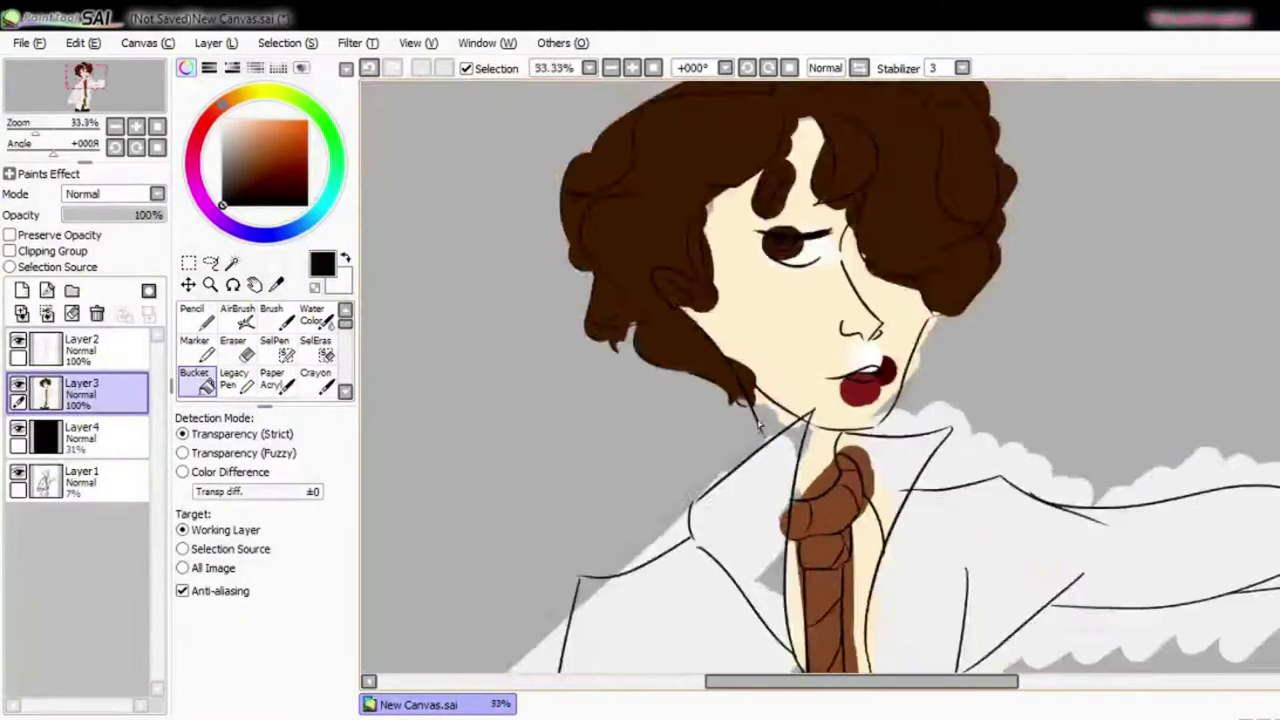
- Clean up the hair tip, neck and collar colors on the color layer, filling gaps and setting the eraser size to 26
{"action": "scroll", "coordinate": [800, 400], "scroll_direction": "up", "scroll_amount": 2}
{"action": "key", "text": "e"}
{"action": "scroll", "coordinate": [855, 425], "scroll_direction": "up", "scroll_amount": 2}
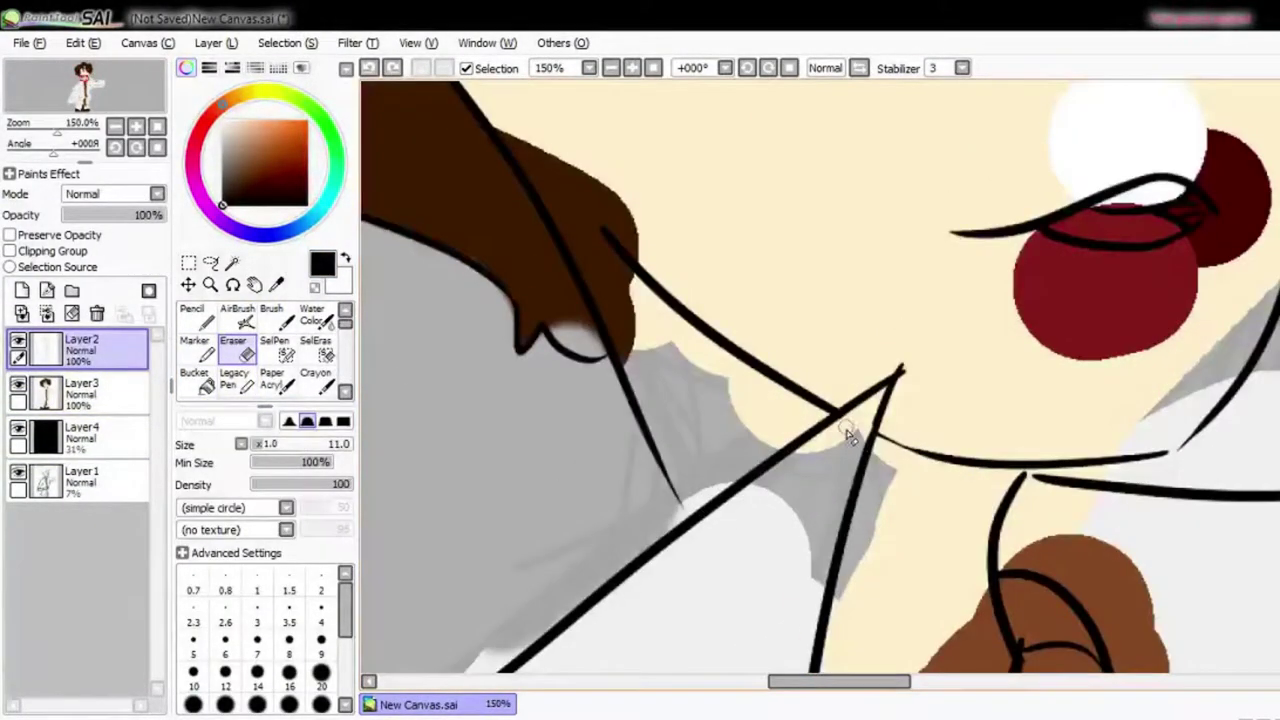
{"action": "left_click", "coordinate": [82, 390]}
{"action": "left_click_drag", "start_coordinate": [320, 444], "coordinate": [275, 452]}
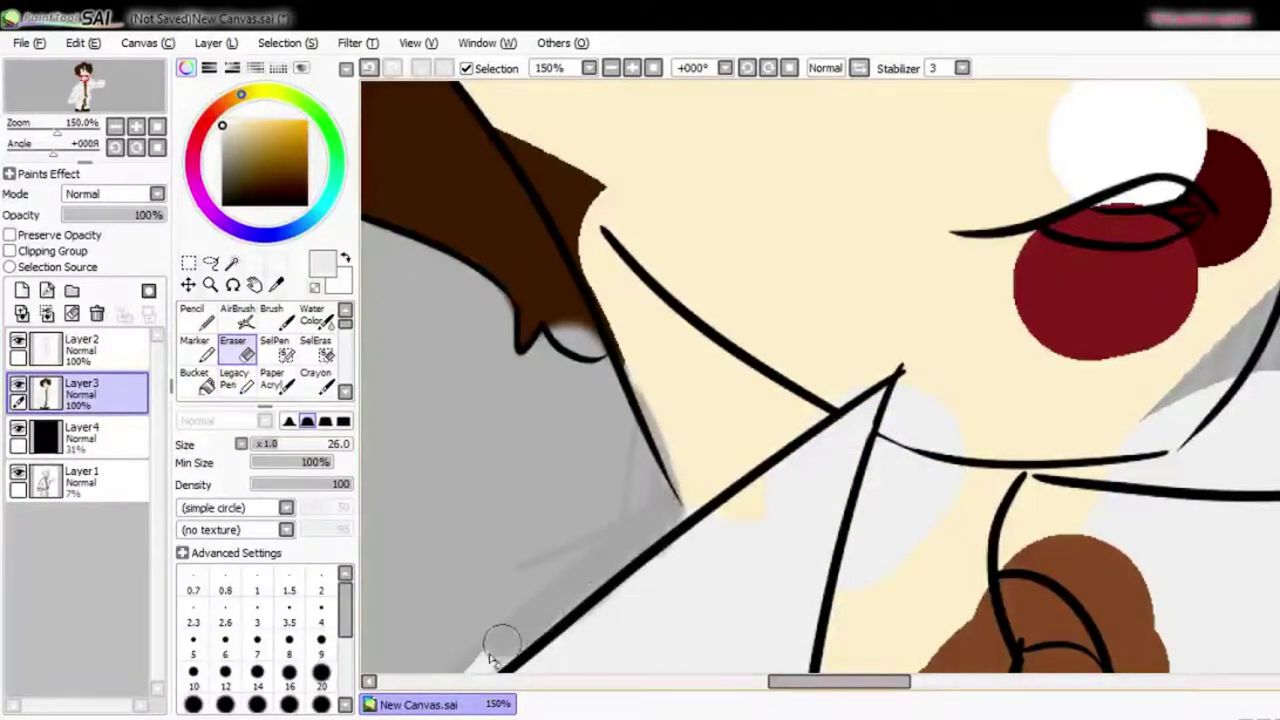
- Erase light grey overspill outside the shoulder and upper sleeve of the bent arm
{"action": "scroll", "coordinate": [490, 660], "scroll_direction": "down", "scroll_amount": 2}
{"action": "left_click_drag", "start_coordinate": [783, 681], "coordinate": [717, 681]}
{"action": "left_click_drag", "start_coordinate": [545, 442], "coordinate": [470, 520]}
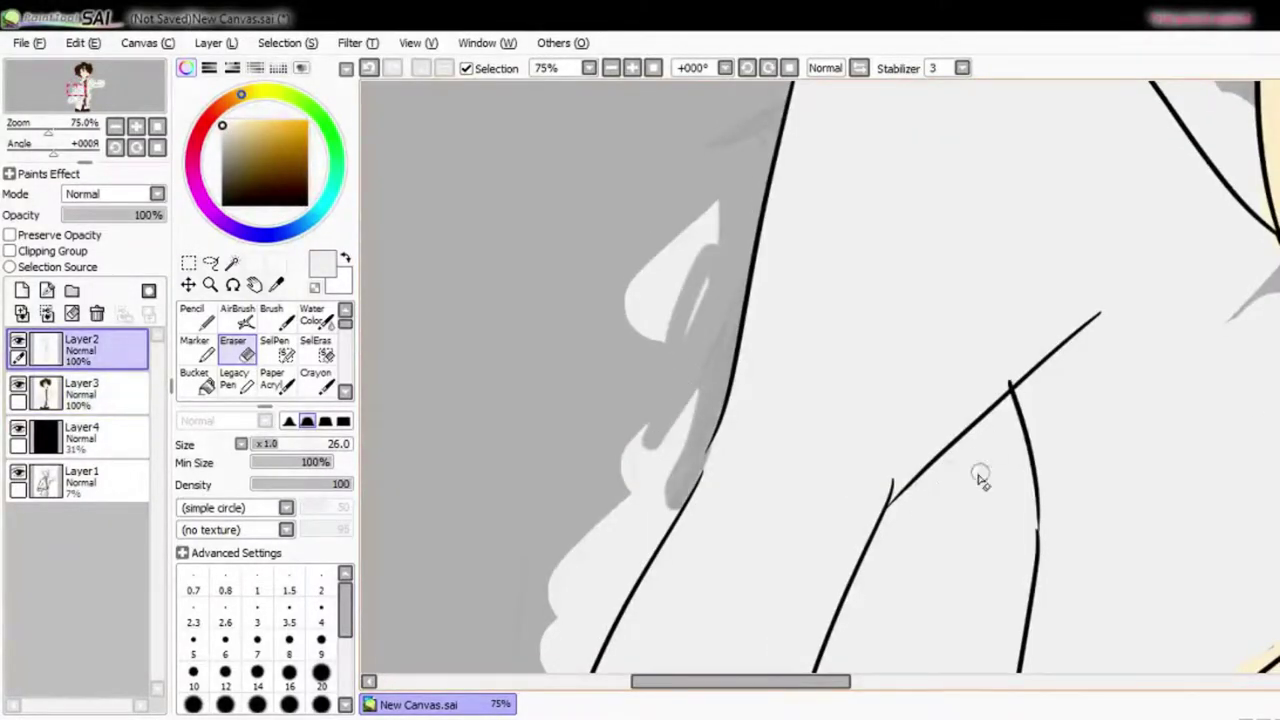
- Undo the last four edits and erase the remaining grey spill beside the upper sleeve on the color layer
{"action": "key", "text": "ctrl+z"}
{"action": "key", "text": "ctrl+z"}
{"action": "key", "text": "ctrl+z"}
{"action": "key", "text": "ctrl+z"}
{"action": "scroll", "coordinate": [520, 463], "scroll_direction": "down", "scroll_amount": 5}
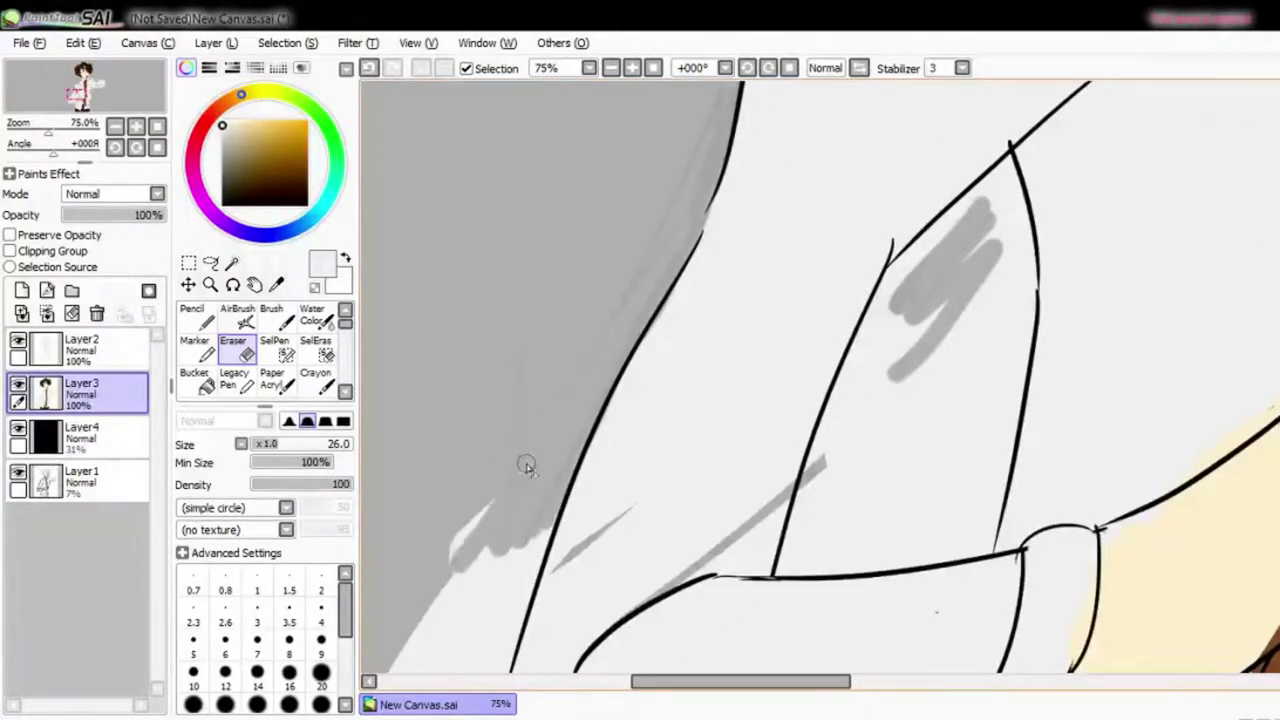
- Erase the shirt color outside the bent elbow and along the underside of the forearm to the cuff
{"action": "scroll", "coordinate": [806, 409], "scroll_direction": "down", "scroll_amount": 5}
{"action": "left_click_drag", "start_coordinate": [490, 560], "coordinate": [441, 437]}
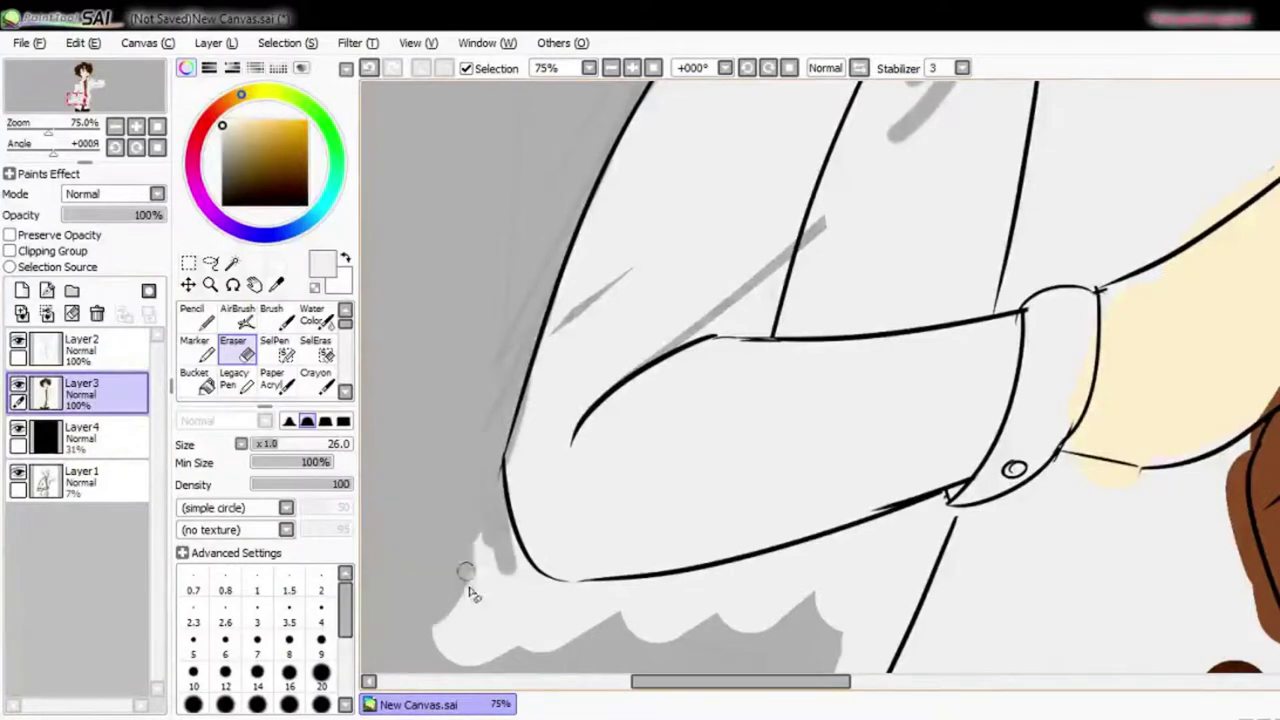
{"action": "left_click_drag", "start_coordinate": [468, 592], "coordinate": [449, 655]}
{"action": "left_click_drag", "start_coordinate": [750, 575], "coordinate": [838, 548]}
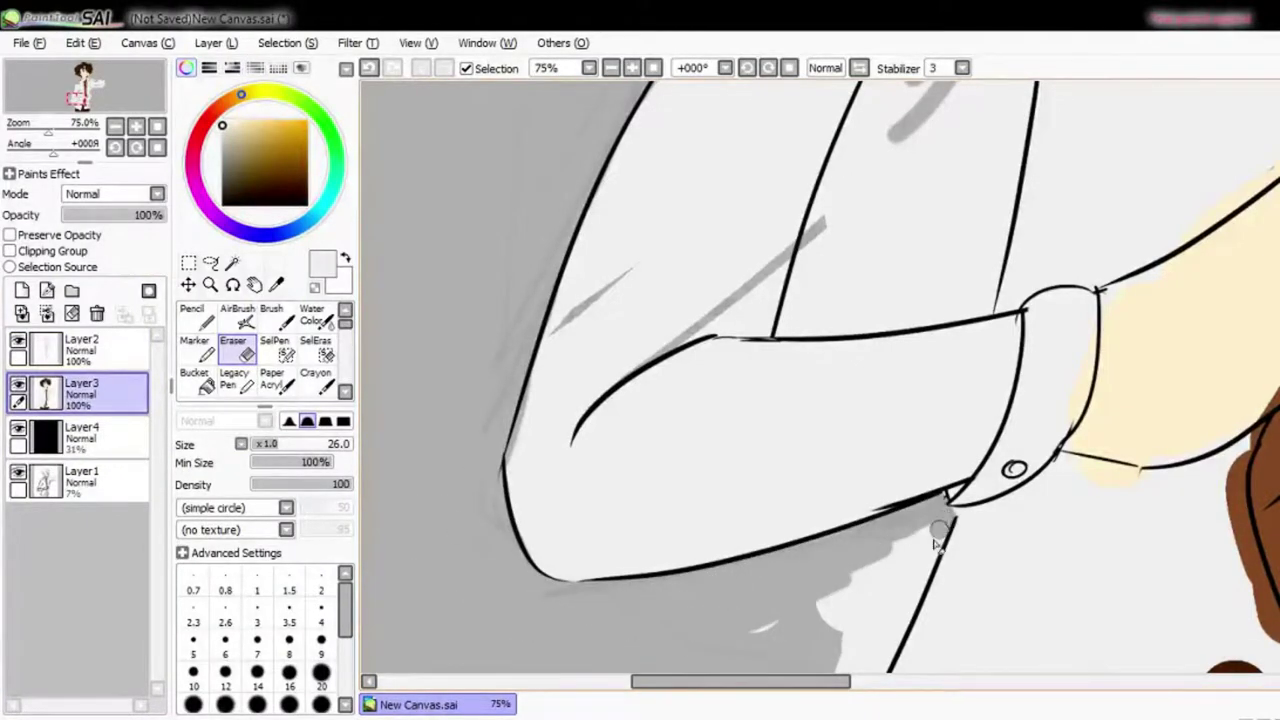
- Erase the shirt color filling the gap between the bent arm and the torso
{"action": "scroll", "coordinate": [877, 194], "scroll_direction": "up", "scroll_amount": 2}
{"action": "scroll", "coordinate": [877, 194], "scroll_direction": "up", "scroll_amount": 1}
{"action": "scroll", "coordinate": [798, 306], "scroll_direction": "down", "scroll_amount": 1}
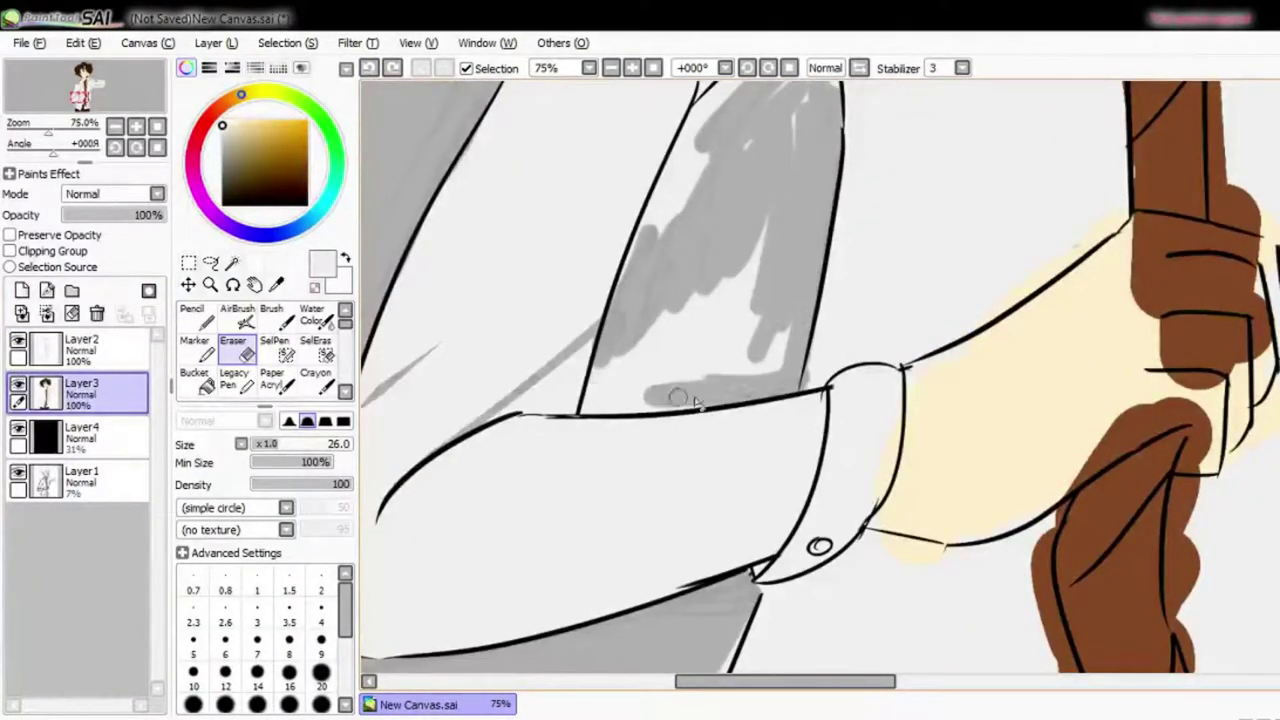
{"action": "left_click_drag", "start_coordinate": [777, 389], "coordinate": [678, 374]}
{"action": "scroll", "coordinate": [720, 186], "scroll_direction": "down", "scroll_amount": 2}
{"action": "scroll", "coordinate": [698, 124], "scroll_direction": "up", "scroll_amount": 1}
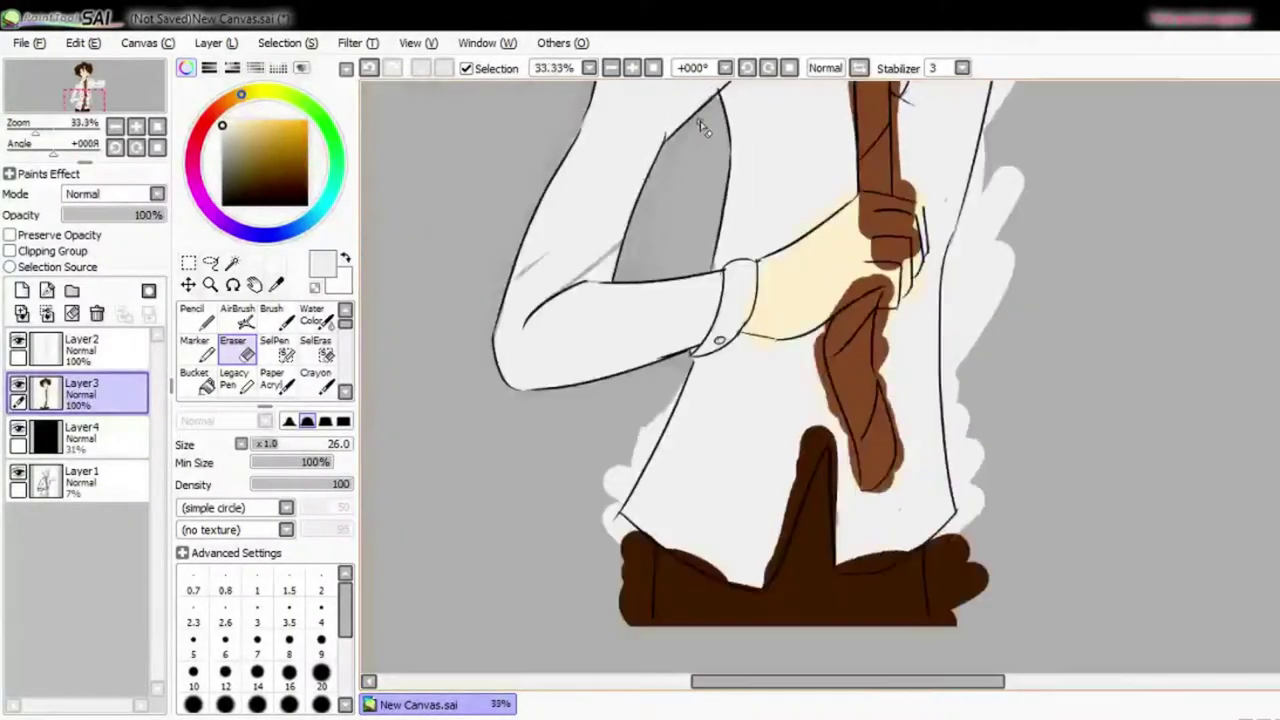
- Erase the grey overspill outside the shirt's side seam below the bent forearm
{"action": "scroll", "coordinate": [768, 458], "scroll_direction": "up", "scroll_amount": 1}
{"action": "left_click_drag", "start_coordinate": [765, 457], "coordinate": [660, 620]}
{"action": "scroll", "coordinate": [765, 457], "scroll_direction": "down", "scroll_amount": 2}
{"action": "scroll", "coordinate": [765, 457], "scroll_direction": "up", "scroll_amount": 2}
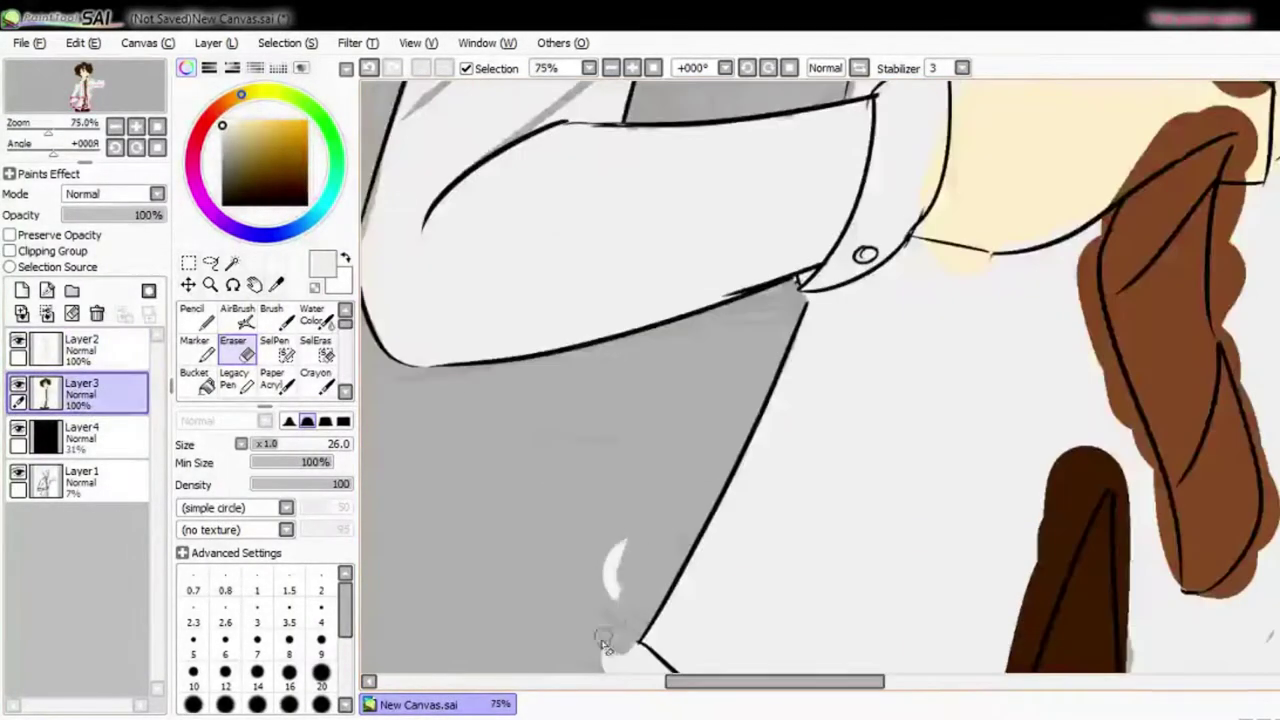
- Trim the color outside the shirt's left hem corner and the left edge of the trousers
{"action": "scroll", "coordinate": [805, 457], "scroll_direction": "down", "scroll_amount": 3}
{"action": "left_click_drag", "start_coordinate": [598, 329], "coordinate": [650, 575]}
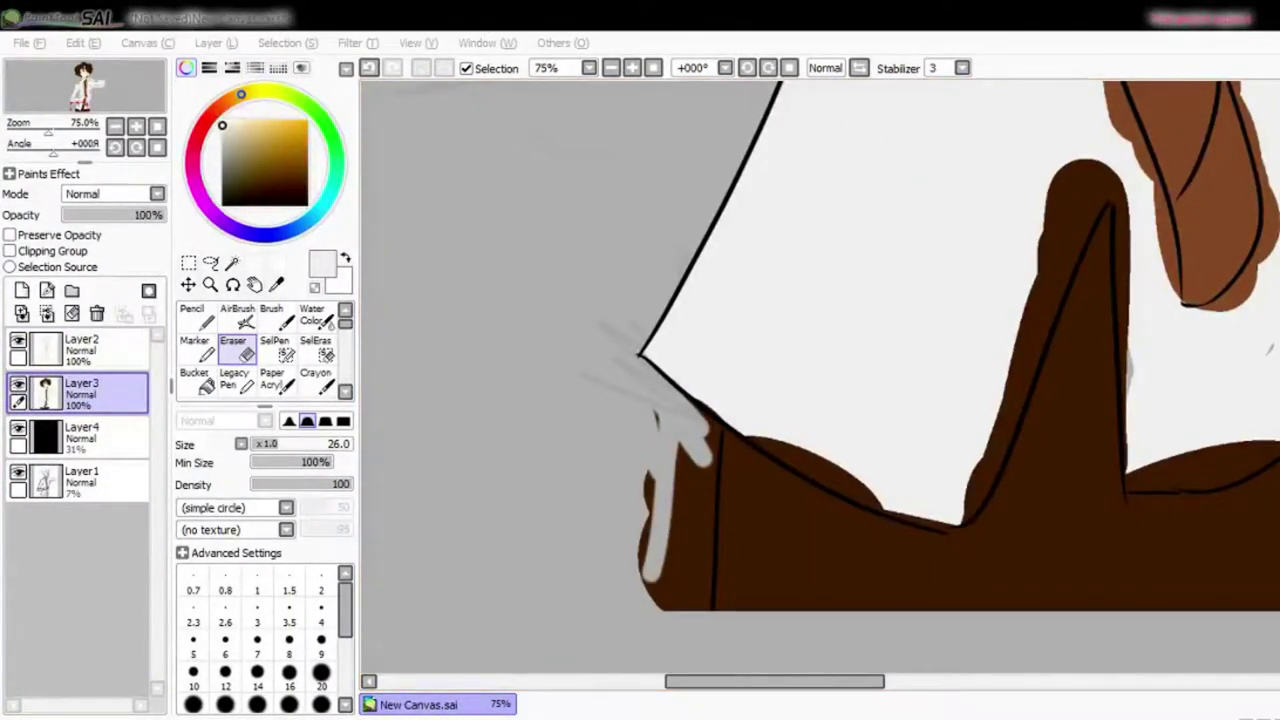
{"action": "left_click", "coordinate": [655, 320]}
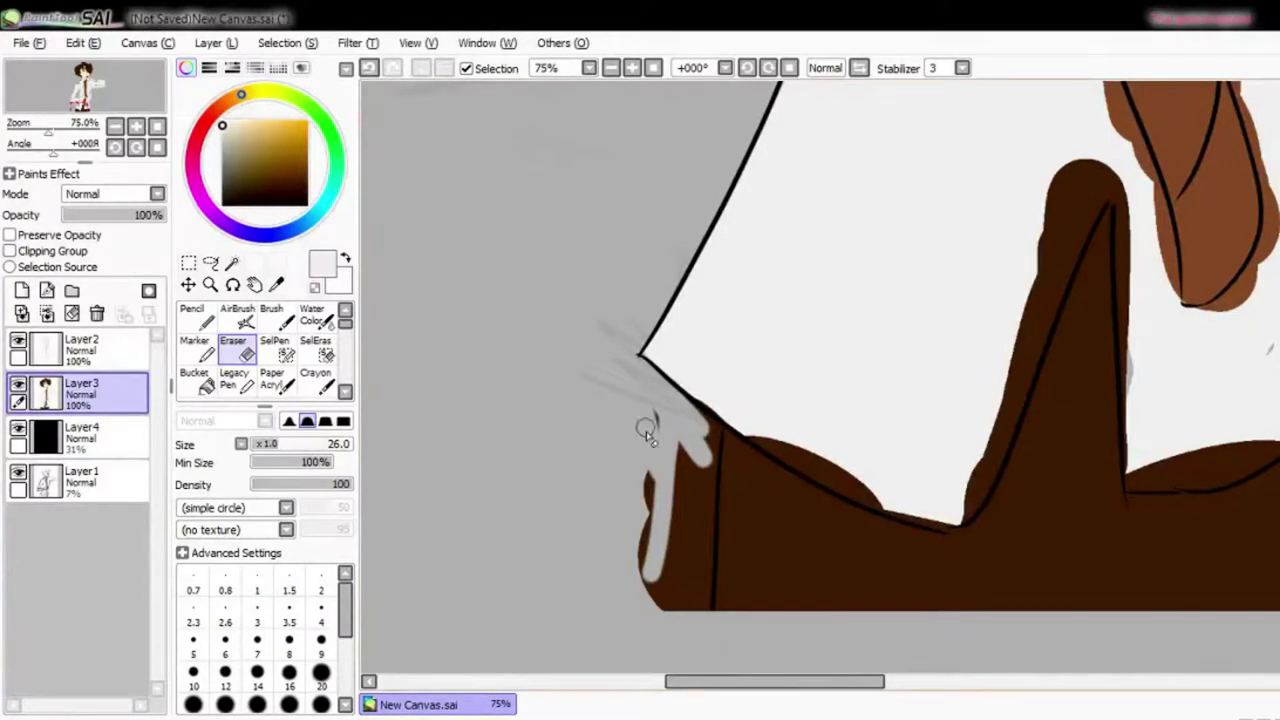
- Trim the color outside the right trouser edge and the lower right side of the shirt
{"action": "left_click_drag", "start_coordinate": [728, 684], "coordinate": [834, 684]}
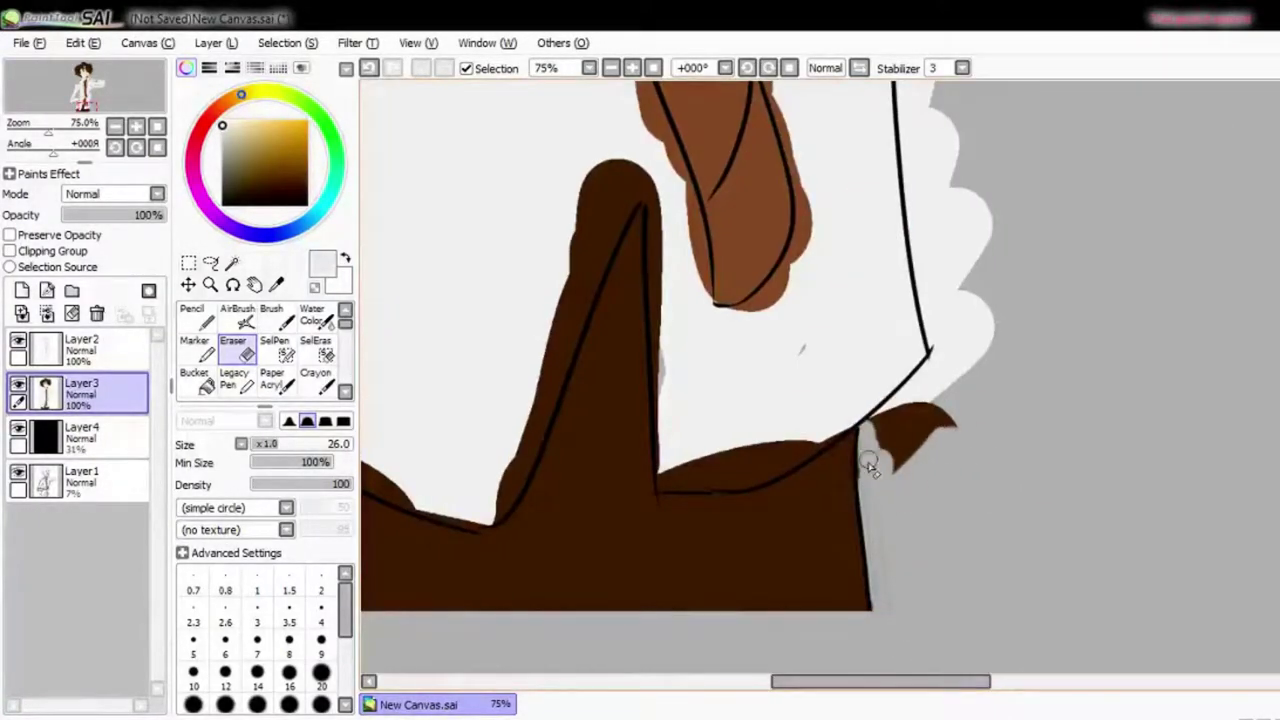
{"action": "left_click_drag", "start_coordinate": [962, 198], "coordinate": [935, 120]}
{"action": "scroll", "coordinate": [935, 150], "scroll_direction": "down", "scroll_amount": 2}
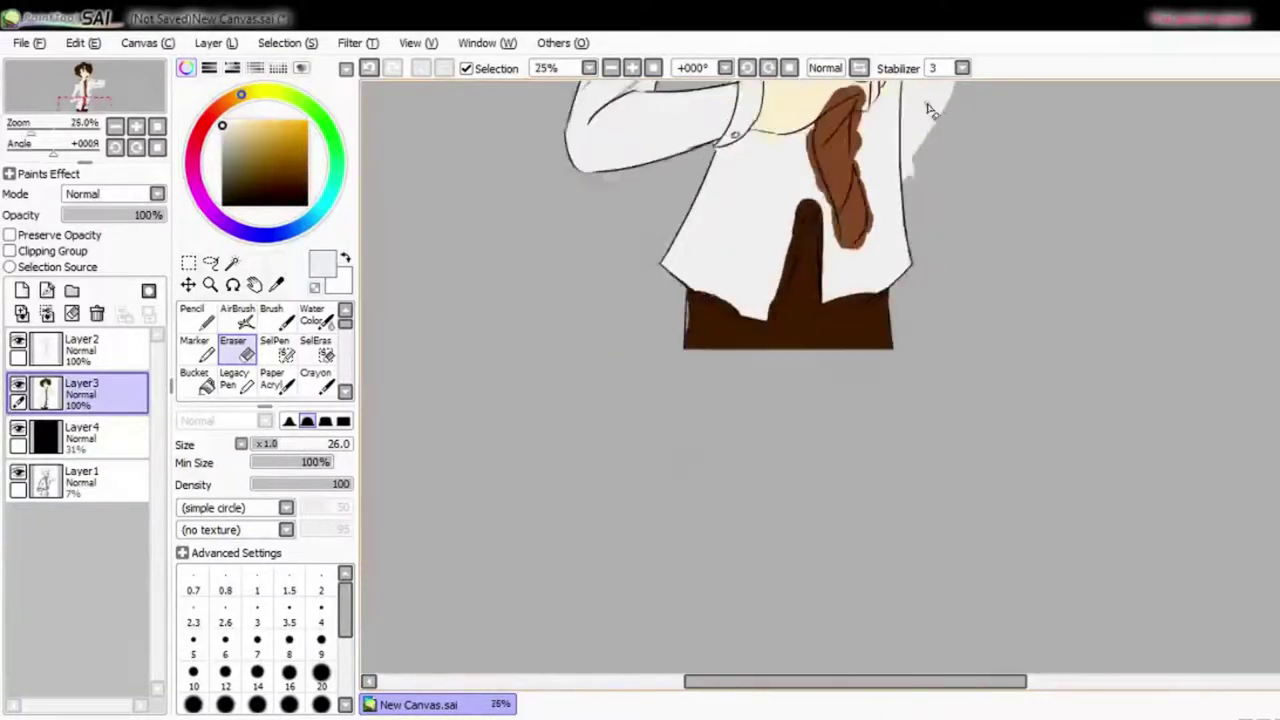
- Erase the grey overspill along the right side of the shirt from the waist up toward the armpit
{"action": "scroll", "coordinate": [838, 168], "scroll_direction": "up", "scroll_amount": 2}
{"action": "scroll", "coordinate": [838, 168], "scroll_direction": "down", "scroll_amount": 2}
{"action": "scroll", "coordinate": [894, 209], "scroll_direction": "up", "scroll_amount": 2}
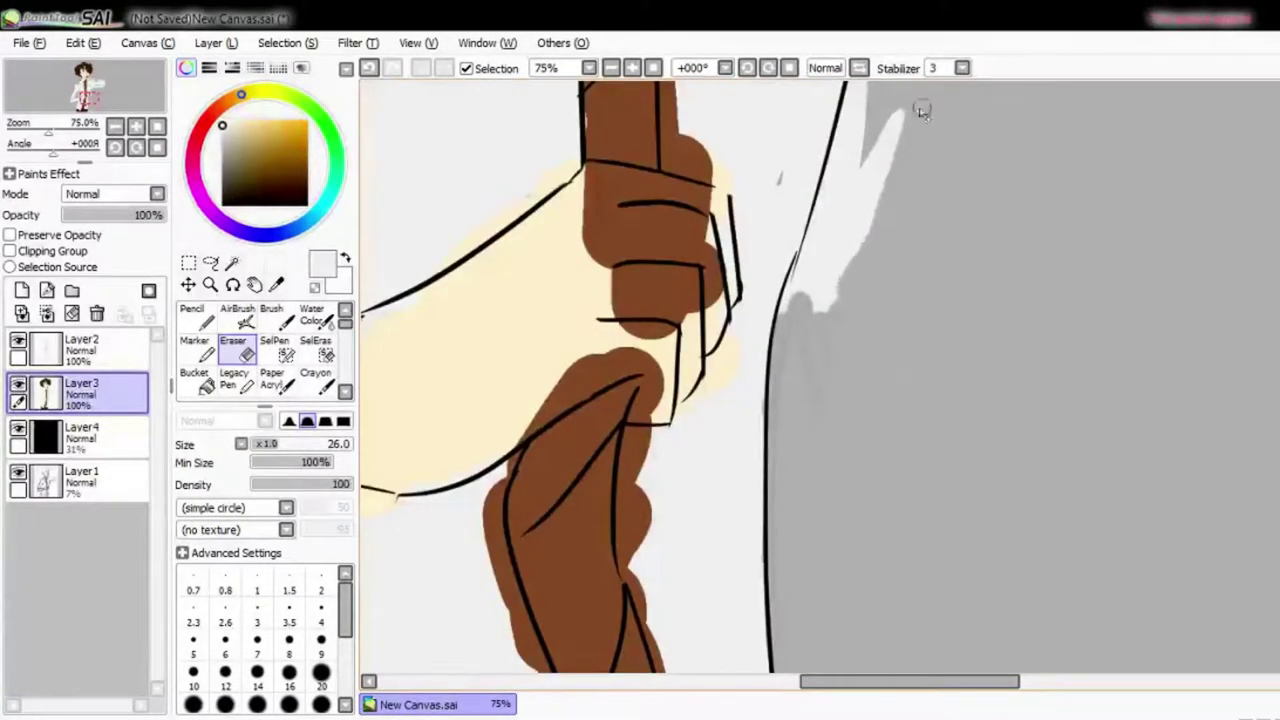
{"action": "left_click_drag", "start_coordinate": [894, 209], "coordinate": [820, 150]}
{"action": "scroll", "coordinate": [820, 180], "scroll_direction": "down", "scroll_amount": 1}
{"action": "scroll", "coordinate": [790, 207], "scroll_direction": "up", "scroll_amount": 1}
{"action": "left_click_drag", "start_coordinate": [790, 207], "coordinate": [768, 140]}
{"action": "left_click_drag", "start_coordinate": [850, 155], "coordinate": [795, 85]}
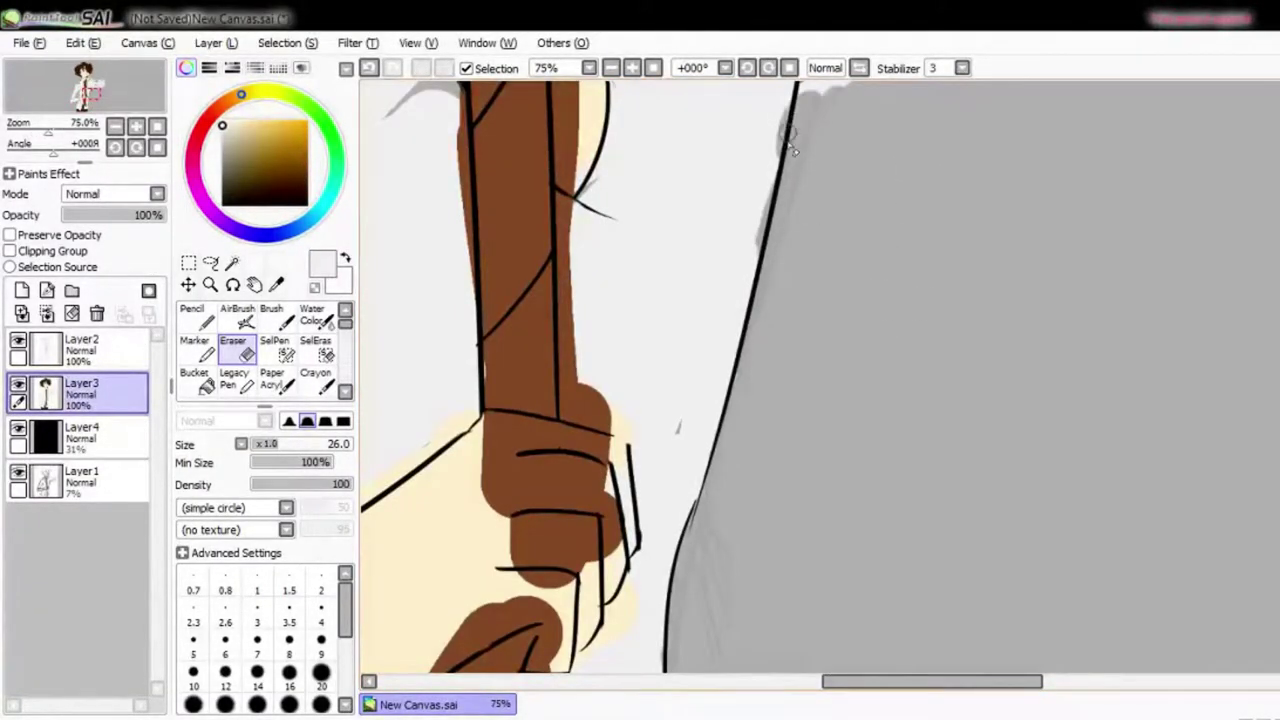
- Erase the shirt overspill in the corner where the outstretched arm meets the torso
{"action": "scroll", "coordinate": [780, 150], "scroll_direction": "down", "scroll_amount": 1}
{"action": "scroll", "coordinate": [736, 133], "scroll_direction": "up", "scroll_amount": 1}
{"action": "left_click_drag", "start_coordinate": [736, 133], "coordinate": [765, 100]}
{"action": "scroll", "coordinate": [757, 106], "scroll_direction": "down", "scroll_amount": 3}
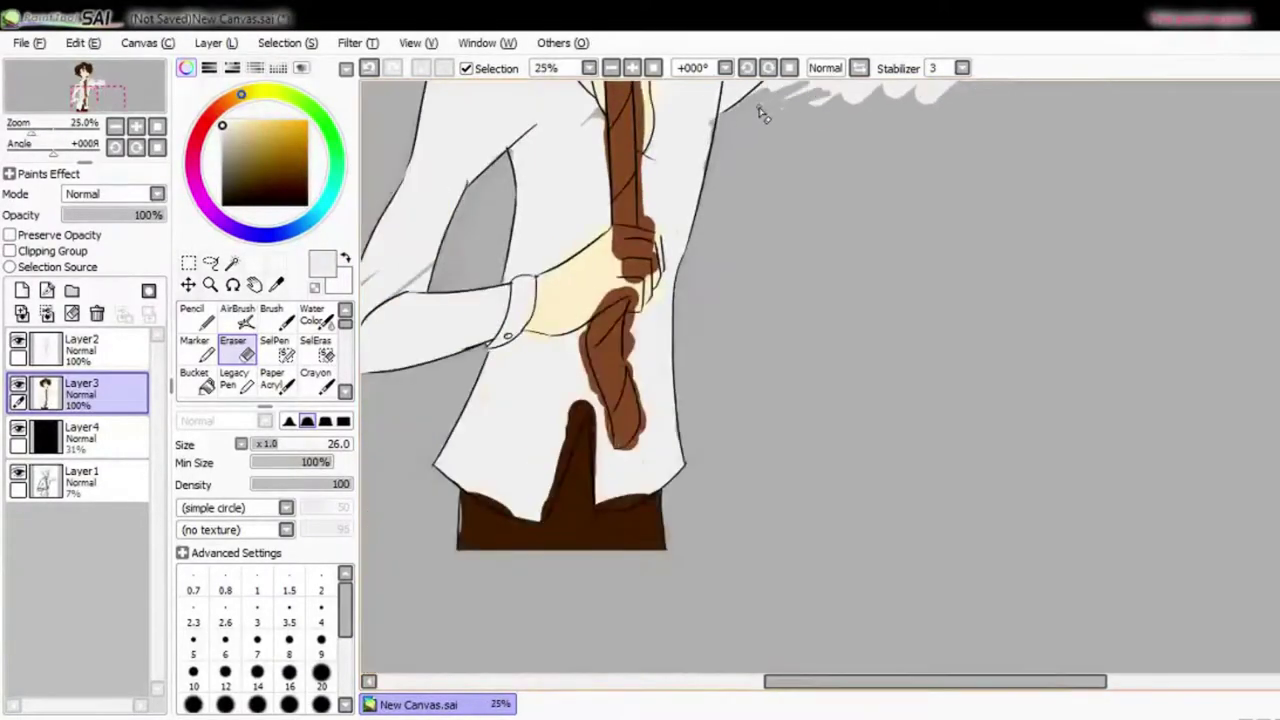
- Paint the iris of the eye bright blue with the Legacy Pen
{"action": "scroll", "coordinate": [614, 147], "scroll_direction": "up", "scroll_amount": 3}
{"action": "left_click", "coordinate": [276, 234]}
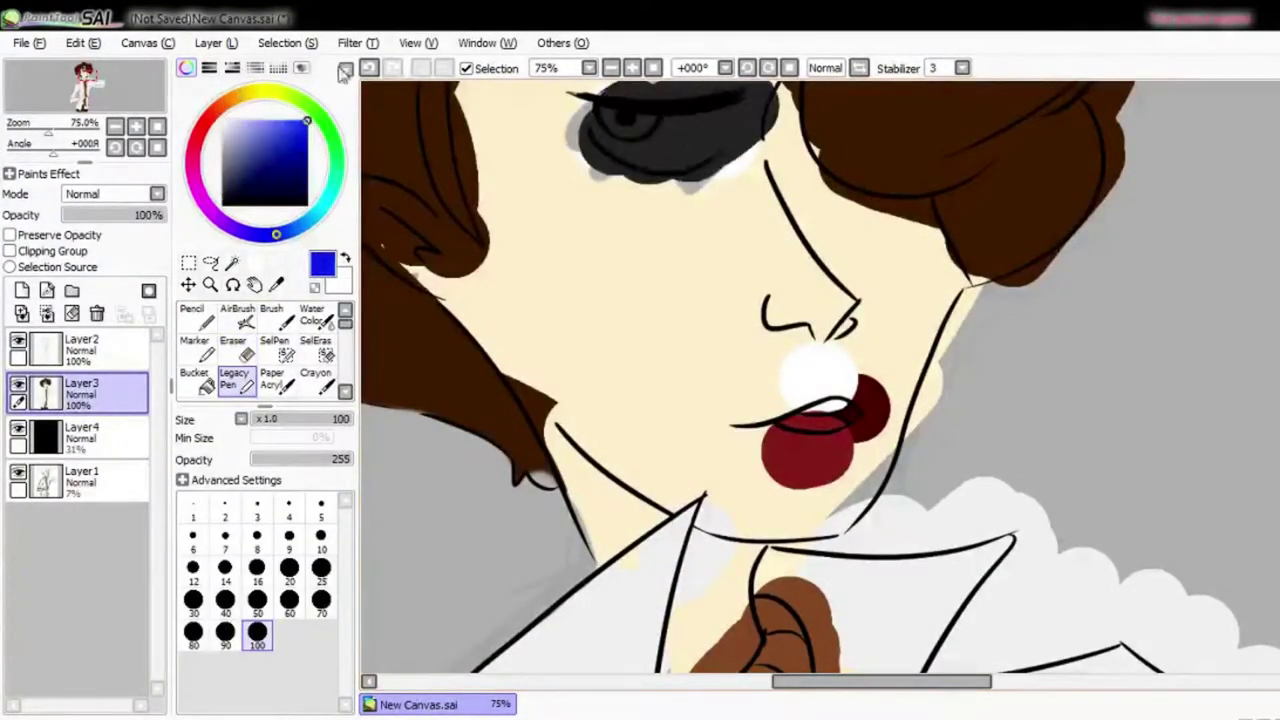
{"action": "scroll", "coordinate": [660, 300], "scroll_direction": "down", "scroll_amount": 2}
{"action": "scroll", "coordinate": [677, 320], "scroll_direction": "up", "scroll_amount": 1}
{"action": "mouse_move", "coordinate": [805, 270]}
{"action": "left_mouse_down"}
{"action": "mouse_move", "coordinate": [900, 250]}
{"action": "mouse_move", "coordinate": [960, 322]}
{"action": "mouse_move", "coordinate": [1100, 236]}
{"action": "left_mouse_up"}
- Lower the opacity of Layer4 to 21% and make Layer3 active again
{"action": "left_click", "coordinate": [80, 435]}
{"action": "left_click_drag", "start_coordinate": [94, 214], "coordinate": [84, 214]}
{"action": "left_click", "coordinate": [80, 391]}
- Erase the shirt overspill above the outstretched arm and around the right collar tip and jaw
{"action": "scroll", "coordinate": [1033, 283], "scroll_direction": "down", "scroll_amount": 1}
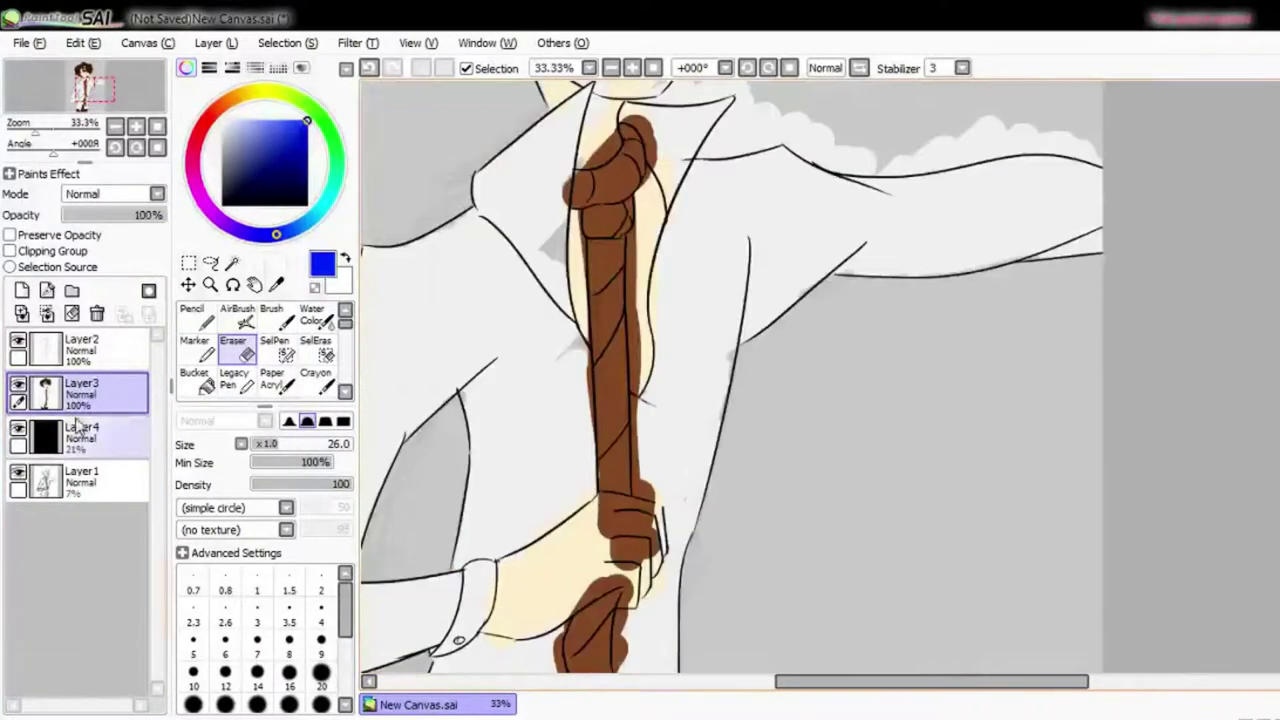
{"action": "scroll", "coordinate": [1033, 283], "scroll_direction": "up", "scroll_amount": 3}
{"action": "mouse_move", "coordinate": [1170, 170]}
{"action": "left_mouse_down"}
{"action": "mouse_move", "coordinate": [1014, 194]}
{"action": "mouse_move", "coordinate": [810, 255]}
{"action": "left_mouse_up"}
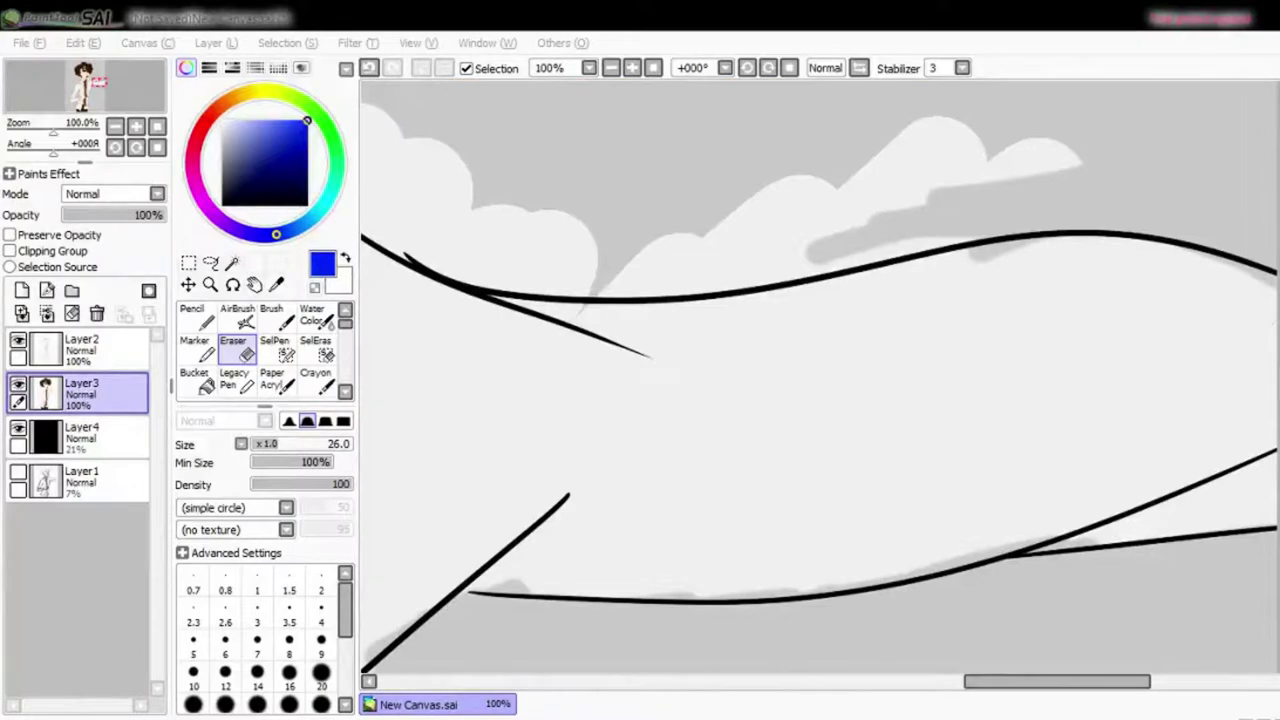
{"action": "mouse_move", "coordinate": [980, 214]}
{"action": "left_mouse_down"}
{"action": "mouse_move", "coordinate": [855, 252]}
{"action": "mouse_move", "coordinate": [609, 270]}
{"action": "mouse_move", "coordinate": [623, 229]}
{"action": "left_mouse_up"}
{"action": "scroll", "coordinate": [940, 218], "scroll_direction": "down", "scroll_amount": 2}
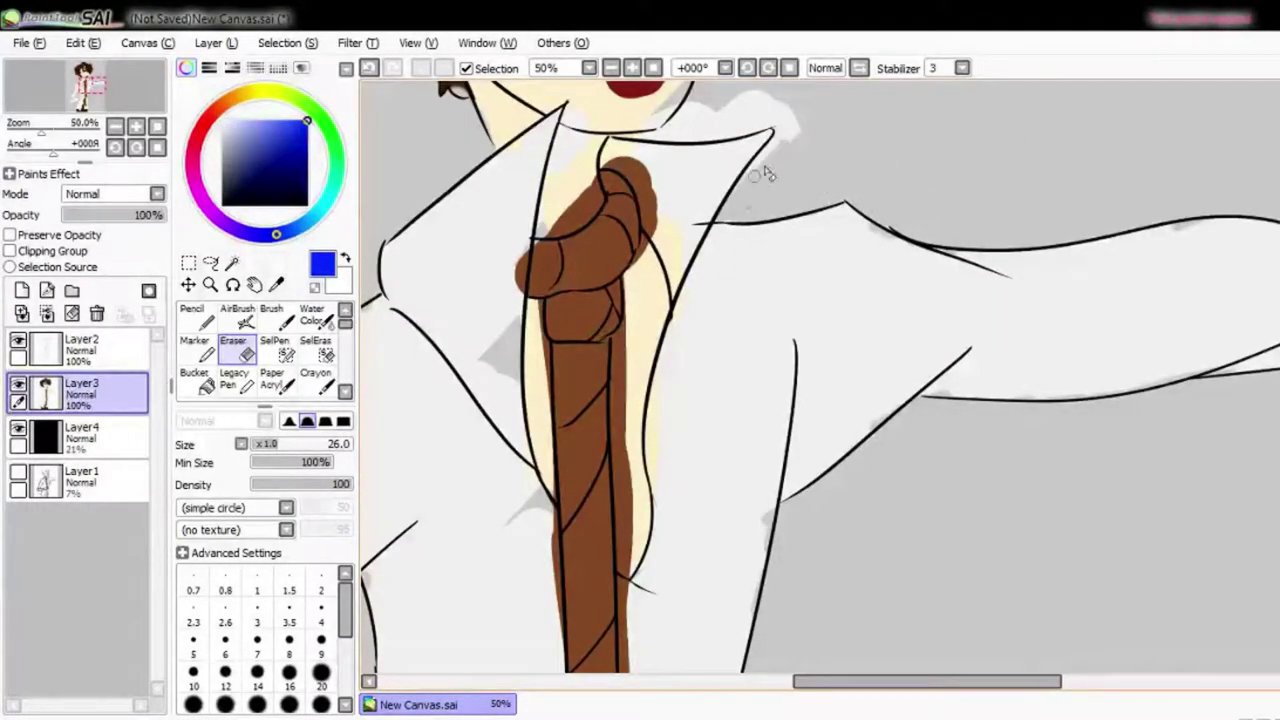
{"action": "scroll", "coordinate": [776, 93], "scroll_direction": "up", "scroll_amount": 2}
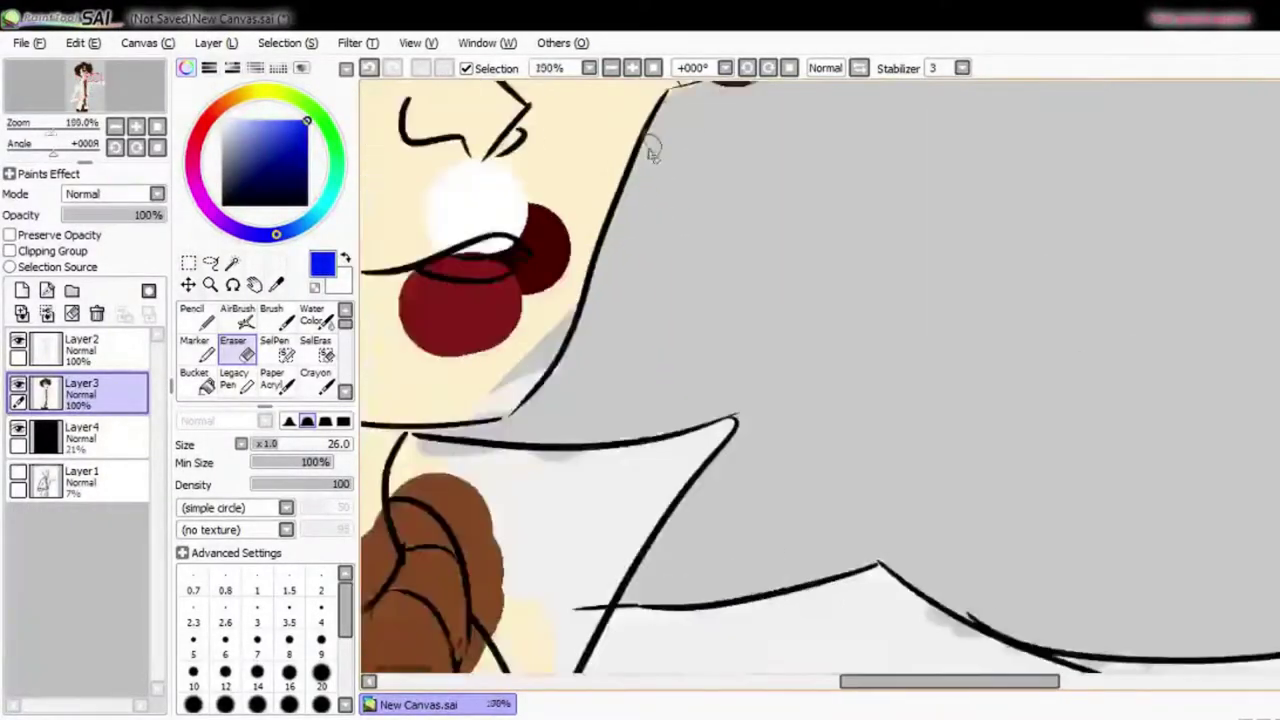
- Erase the brown overspill outside the curls along the right side of the hair
{"action": "scroll", "coordinate": [740, 118], "scroll_direction": "up", "scroll_amount": 1}
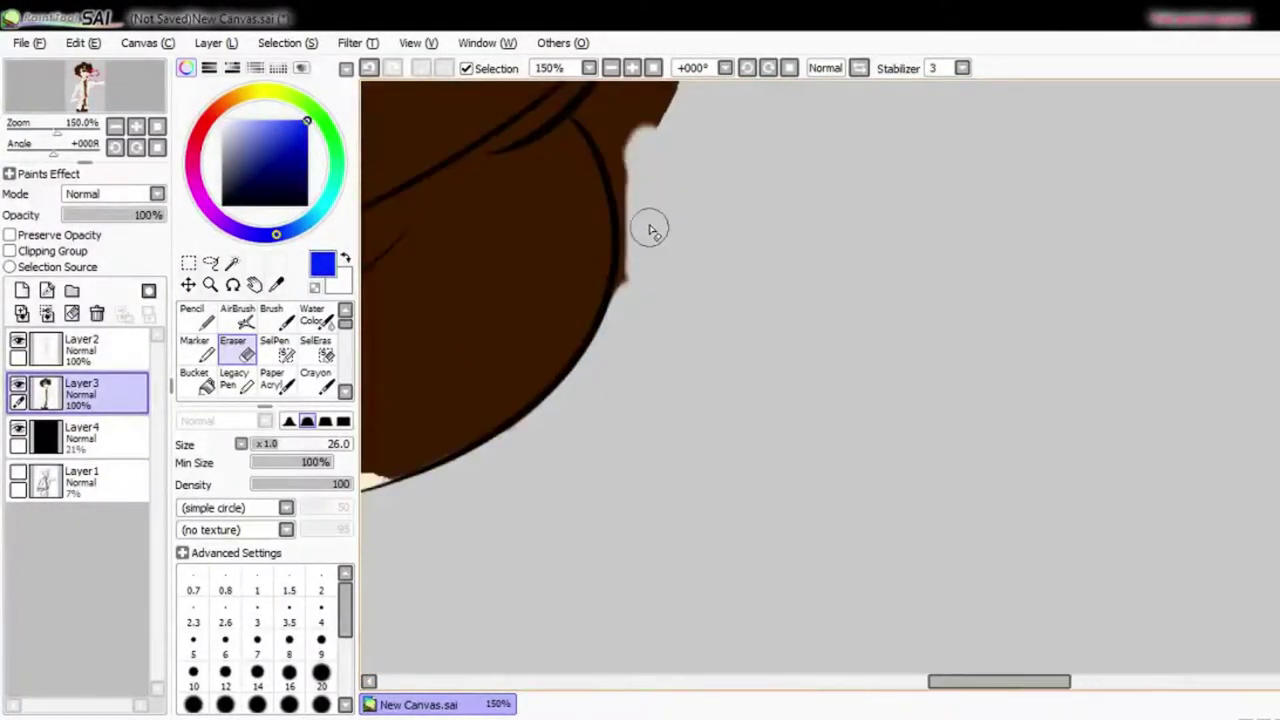
{"action": "scroll", "coordinate": [620, 100], "scroll_direction": "up", "scroll_amount": 4}
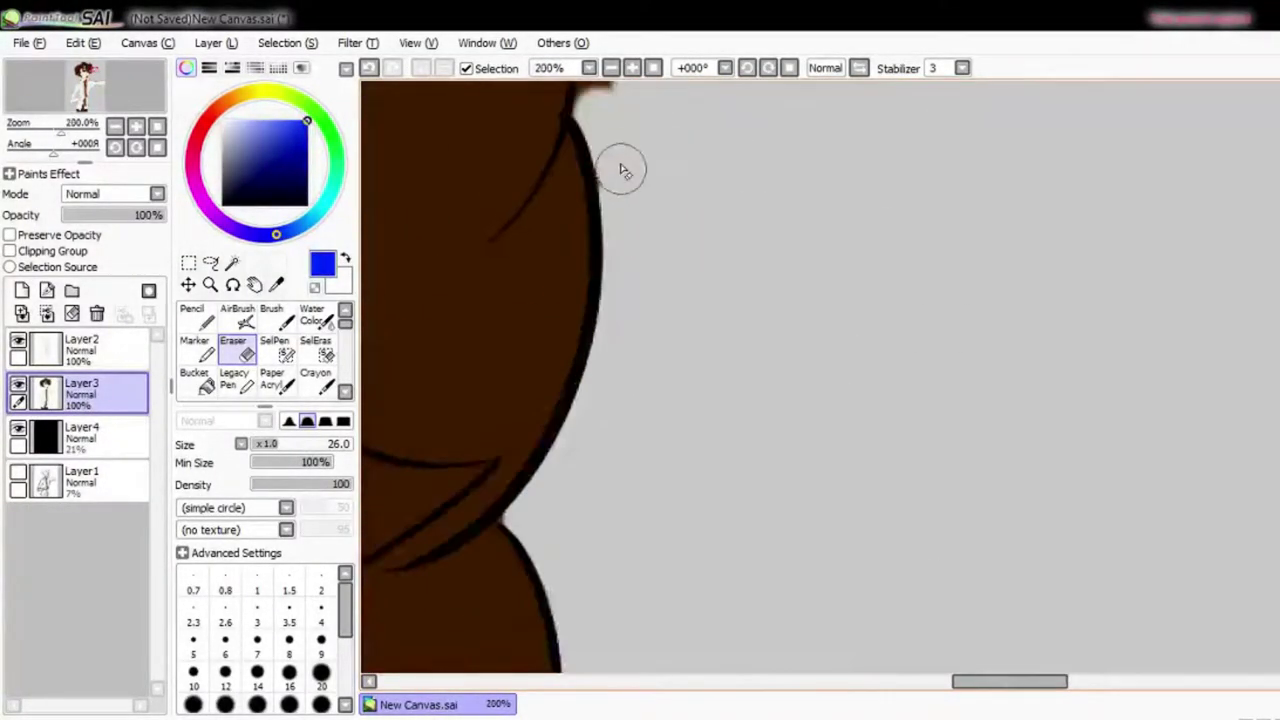
{"action": "scroll", "coordinate": [583, 92], "scroll_direction": "down", "scroll_amount": 5}
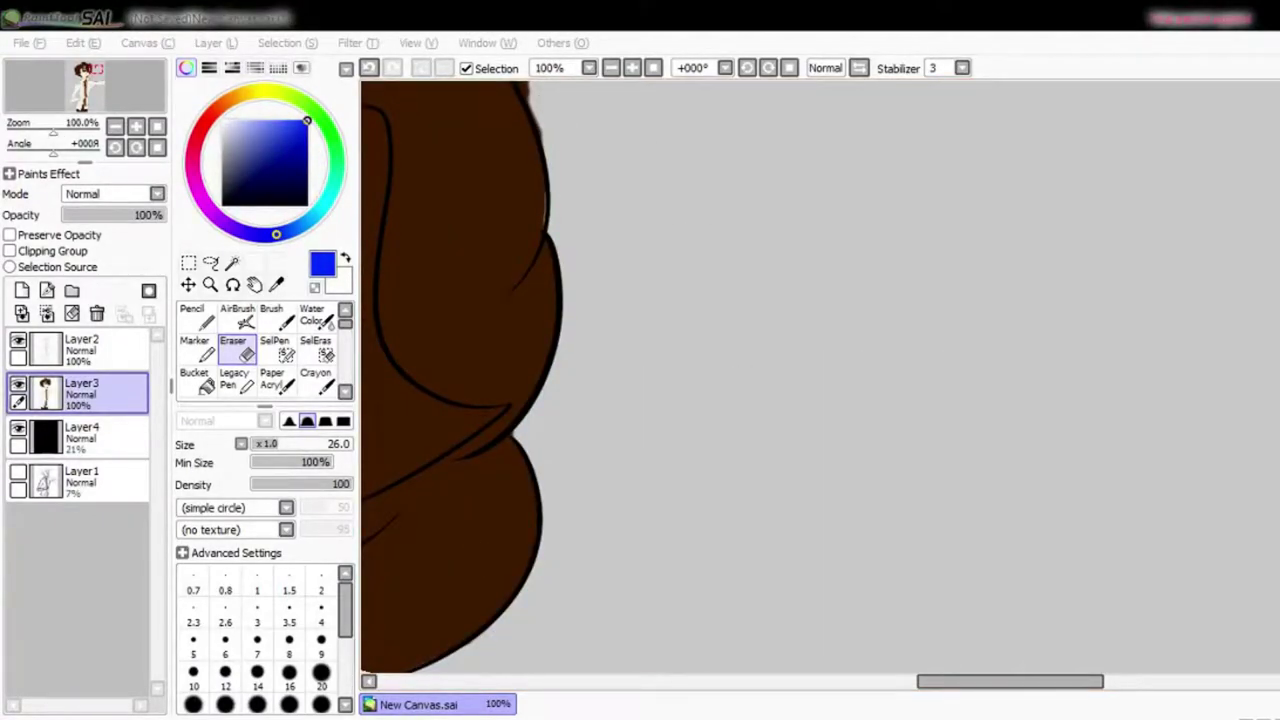
{"action": "scroll", "coordinate": [557, 143], "scroll_direction": "up", "scroll_amount": 2}
{"action": "mouse_move", "coordinate": [771, 177]}
{"action": "left_mouse_down"}
{"action": "mouse_move", "coordinate": [866, 307]}
{"action": "mouse_move", "coordinate": [723, 143]}
{"action": "mouse_move", "coordinate": [700, 340]}
{"action": "left_mouse_up"}
{"action": "left_click", "coordinate": [600, 400], "text": "alt"}
{"action": "mouse_move", "coordinate": [757, 290]}
{"action": "left_mouse_down"}
{"action": "mouse_move", "coordinate": [386, 329]}
{"action": "mouse_move", "coordinate": [752, 270]}
{"action": "mouse_move", "coordinate": [620, 314]}
{"action": "mouse_move", "coordinate": [534, 131]}
{"action": "left_mouse_up"}
- Erase the brown overspill above the hair outline around the raised curl at the crown
{"action": "scroll", "coordinate": [757, 177], "scroll_direction": "up", "scroll_amount": 5}
{"action": "scroll", "coordinate": [775, 405], "scroll_direction": "left", "scroll_amount": 3}
{"action": "mouse_move", "coordinate": [800, 225]}
{"action": "left_mouse_down"}
{"action": "mouse_move", "coordinate": [851, 106]}
{"action": "mouse_move", "coordinate": [786, 163]}
{"action": "mouse_move", "coordinate": [809, 229]}
{"action": "mouse_move", "coordinate": [619, 203]}
{"action": "left_mouse_up"}
{"action": "scroll", "coordinate": [851, 106], "scroll_direction": "up", "scroll_amount": 3}
{"action": "scroll", "coordinate": [809, 229], "scroll_direction": "up", "scroll_amount": 3}
{"action": "scroll", "coordinate": [760, 166], "scroll_direction": "left", "scroll_amount": 3}
{"action": "mouse_move", "coordinate": [760, 166]}
{"action": "left_mouse_down"}
{"action": "mouse_move", "coordinate": [743, 266]}
{"action": "mouse_move", "coordinate": [571, 257]}
{"action": "mouse_move", "coordinate": [685, 512]}
{"action": "left_mouse_up"}
{"action": "scroll", "coordinate": [806, 563], "scroll_direction": "down", "scroll_amount": 3}
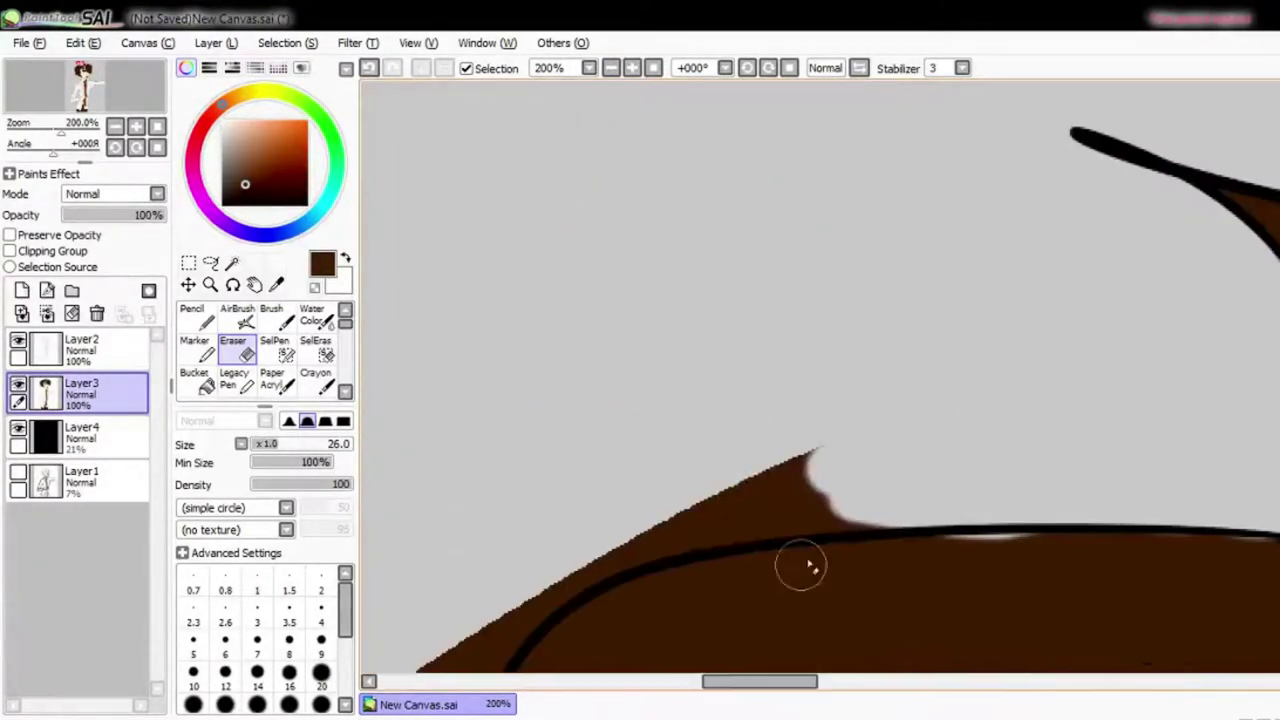
- Erase the brown overspill outside the upper left hair, down to the thin pointed strand
{"action": "scroll", "coordinate": [526, 594], "scroll_direction": "up", "scroll_amount": 3}
{"action": "scroll", "coordinate": [449, 651], "scroll_direction": "down", "scroll_amount": 2}
{"action": "left_click_drag", "start_coordinate": [632, 556], "coordinate": [571, 577]}
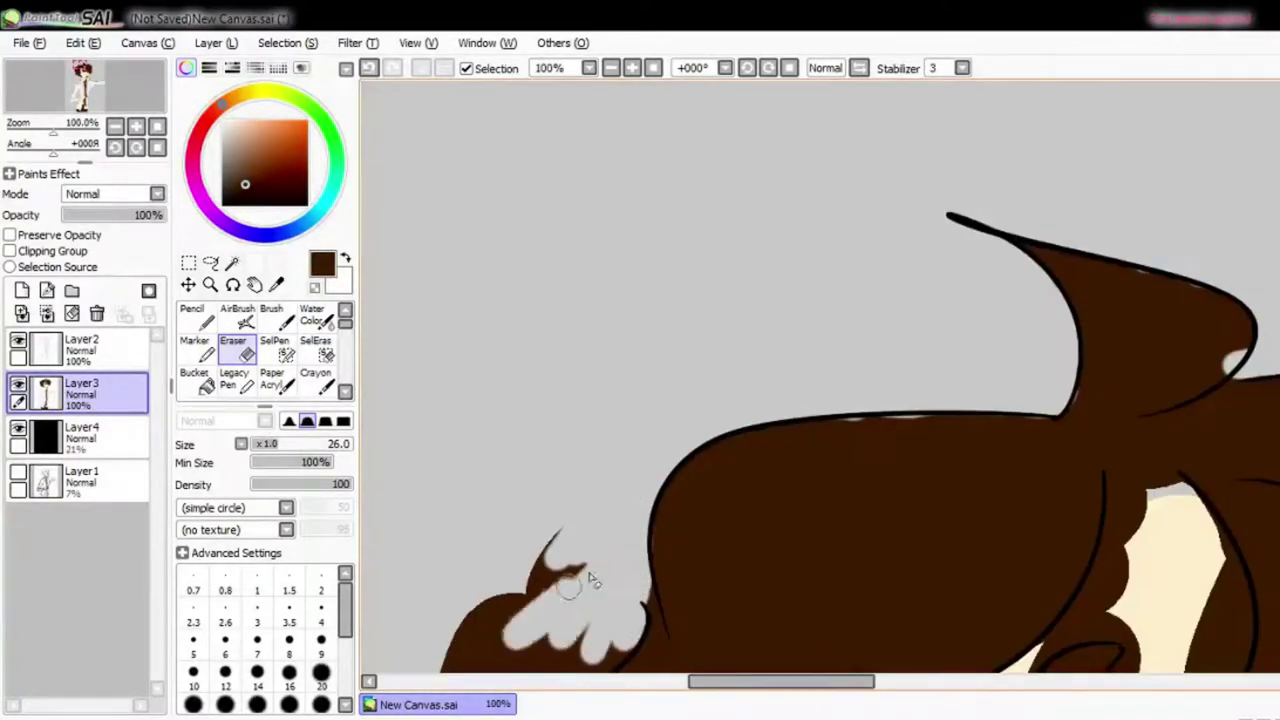
{"action": "scroll", "coordinate": [571, 577], "scroll_direction": "down", "scroll_amount": 3}
{"action": "scroll", "coordinate": [557, 214], "scroll_direction": "down", "scroll_amount": 1}
{"action": "scroll", "coordinate": [437, 285], "scroll_direction": "up", "scroll_amount": 1}
{"action": "scroll", "coordinate": [586, 286], "scroll_direction": "down", "scroll_amount": 3}
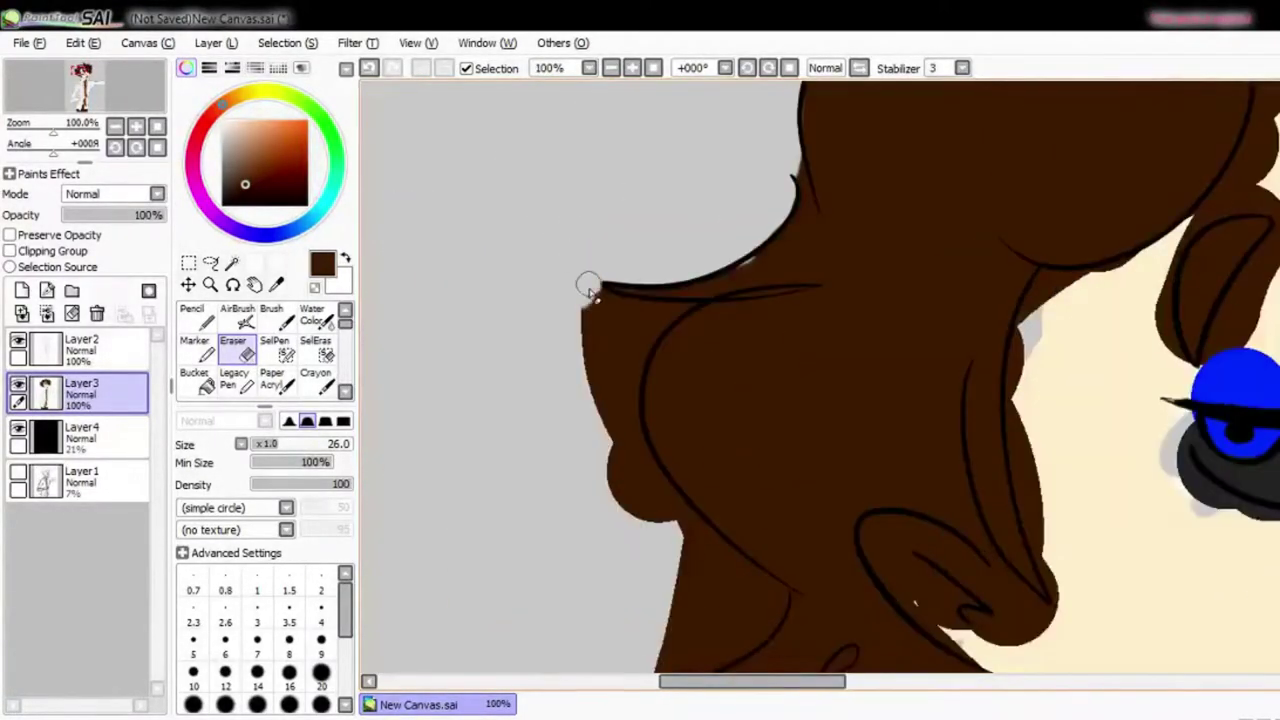
- Erase the hair overspill along the lower left curls and around the pointed lock behind the ear
{"action": "scroll", "coordinate": [703, 320], "scroll_direction": "up", "scroll_amount": 3}
{"action": "left_click_drag", "start_coordinate": [703, 320], "coordinate": [591, 357]}
{"action": "scroll", "coordinate": [637, 305], "scroll_direction": "down", "scroll_amount": 3}
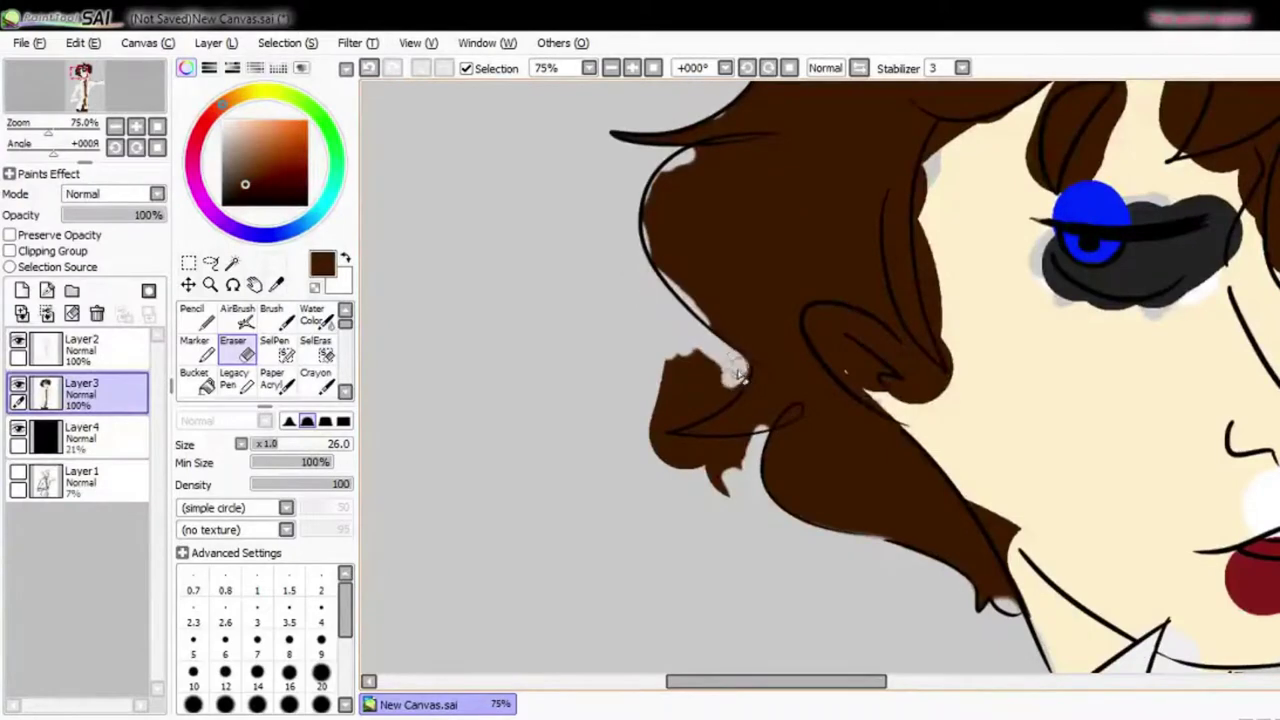
{"action": "scroll", "coordinate": [738, 376], "scroll_direction": "up", "scroll_amount": 2}
{"action": "mouse_move", "coordinate": [723, 429]}
{"action": "left_mouse_down"}
{"action": "mouse_move", "coordinate": [611, 461]}
{"action": "mouse_move", "coordinate": [742, 523]}
{"action": "mouse_move", "coordinate": [736, 538]}
{"action": "mouse_move", "coordinate": [590, 480]}
{"action": "left_mouse_up"}
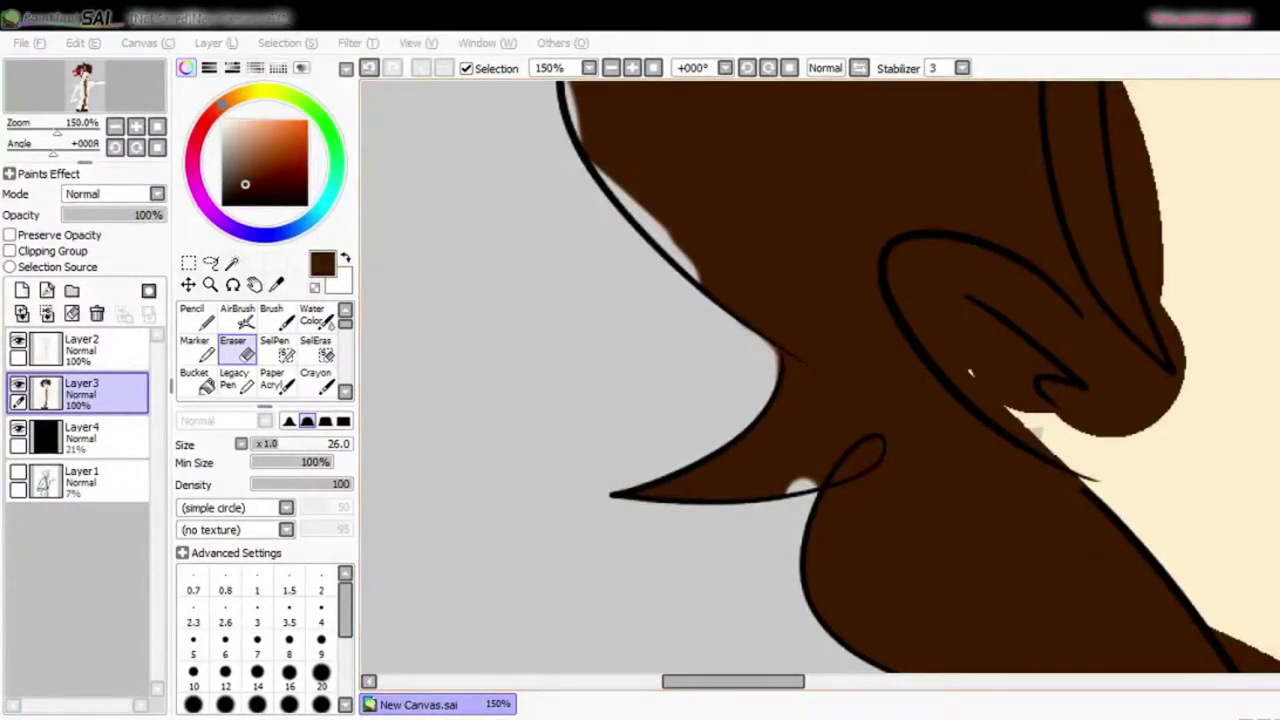
{"action": "scroll", "coordinate": [666, 423], "scroll_direction": "down", "scroll_amount": 6}
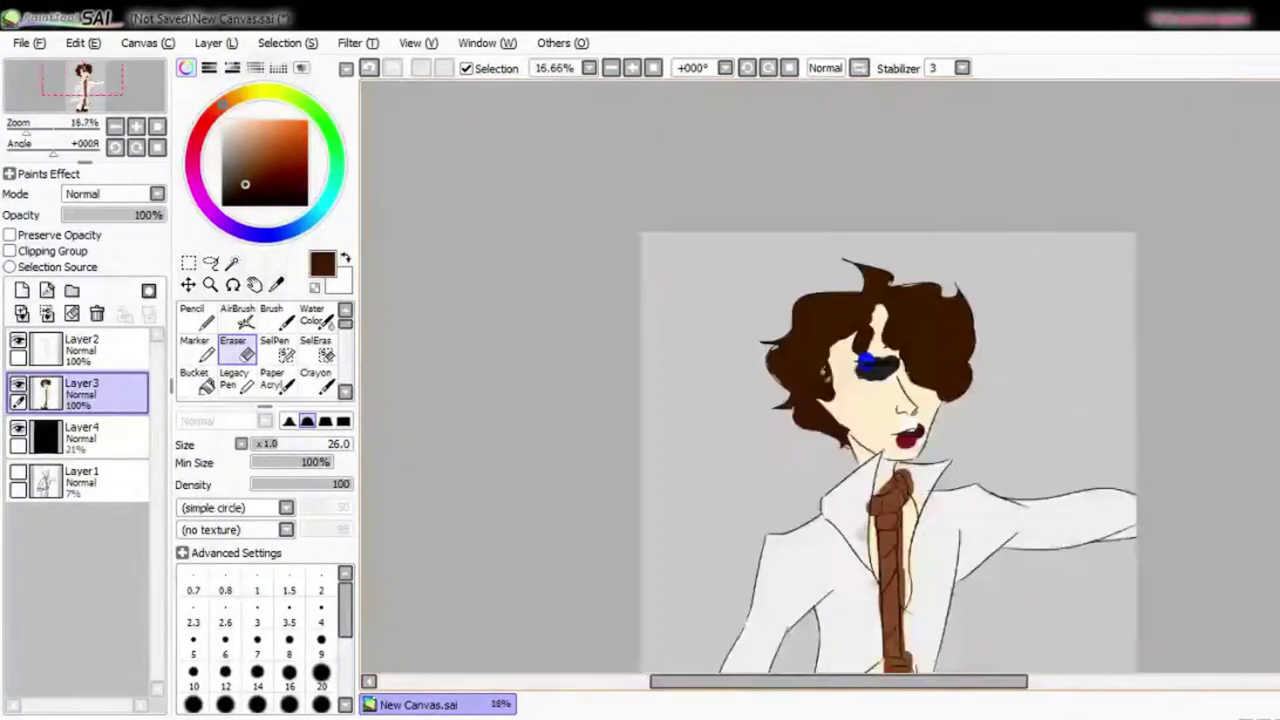
- Fill the gaps inside the outline along the top of the hair with the dark brown hair color using the Legacy Pen
{"action": "key", "text": "n"}
{"action": "scroll", "coordinate": [1023, 180], "scroll_direction": "up", "scroll_amount": 7}
{"action": "scroll", "coordinate": [979, 216], "scroll_direction": "down", "scroll_amount": 1}
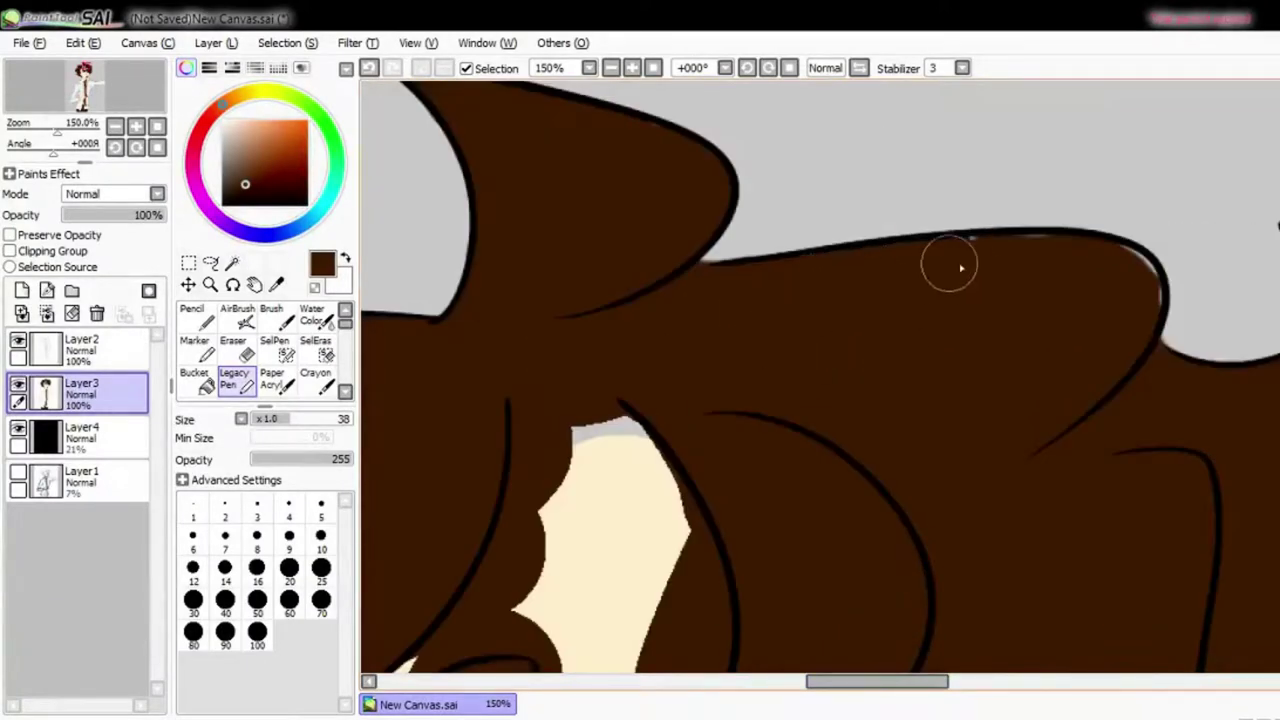
{"action": "scroll", "coordinate": [943, 263], "scroll_direction": "down", "scroll_amount": 2}
{"action": "scroll", "coordinate": [1266, 451], "scroll_direction": "up", "scroll_amount": 2}
{"action": "left_click", "coordinate": [480, 337], "text": "alt"}
{"action": "scroll", "coordinate": [474, 166], "scroll_direction": "down", "scroll_amount": 2}
{"action": "scroll", "coordinate": [474, 283], "scroll_direction": "up", "scroll_amount": 3}
{"action": "left_click_drag", "start_coordinate": [474, 283], "coordinate": [791, 209]}
{"action": "left_click", "coordinate": [757, 195], "text": "alt"}
{"action": "mouse_move", "coordinate": [650, 250]}
{"action": "left_mouse_down"}
{"action": "mouse_move", "coordinate": [615, 300]}
{"action": "mouse_move", "coordinate": [614, 360]}
{"action": "left_mouse_up"}
- Fill the grey gap at the top of the forehead with skin color and trim the fringe curls around it
{"action": "left_click", "coordinate": [700, 450], "text": "alt"}
{"action": "left_click_drag", "start_coordinate": [700, 340], "coordinate": [628, 520]}
{"action": "scroll", "coordinate": [900, 494], "scroll_direction": "down", "scroll_amount": 1}
{"action": "left_click", "coordinate": [898, 490], "text": "alt"}
{"action": "left_click_drag", "start_coordinate": [979, 496], "coordinate": [723, 260]}
{"action": "left_click", "coordinate": [748, 200], "text": "alt"}
{"action": "left_click_drag", "start_coordinate": [562, 355], "coordinate": [590, 430]}
{"action": "left_click", "coordinate": [540, 230], "text": "alt"}
{"action": "left_click_drag", "start_coordinate": [540, 230], "coordinate": [509, 257]}
{"action": "left_click", "coordinate": [509, 257], "text": "alt"}
{"action": "left_click_drag", "start_coordinate": [620, 440], "coordinate": [677, 426]}
{"action": "left_click_drag", "start_coordinate": [700, 300], "coordinate": [749, 294]}
{"action": "mouse_move", "coordinate": [900, 380]}
{"action": "left_mouse_down"}
{"action": "mouse_move", "coordinate": [965, 411]}
{"action": "mouse_move", "coordinate": [1008, 410]}
{"action": "left_mouse_up"}
{"action": "left_click", "coordinate": [1050, 290], "text": "alt"}
- Clean the edges of the small curved lock above the eye and the neighboring fringe tip with skin and hair colors
{"action": "mouse_move", "coordinate": [1050, 290]}
{"action": "left_mouse_down"}
{"action": "mouse_move", "coordinate": [995, 417]}
{"action": "mouse_move", "coordinate": [980, 494]}
{"action": "mouse_move", "coordinate": [900, 600]}
{"action": "left_mouse_up"}
{"action": "left_click", "coordinate": [997, 420], "text": "alt"}
{"action": "left_click", "coordinate": [891, 553], "text": "alt"}
{"action": "left_click_drag", "start_coordinate": [891, 553], "coordinate": [905, 650]}
{"action": "left_click", "coordinate": [912, 656], "text": "alt"}
{"action": "mouse_move", "coordinate": [923, 540]}
{"action": "left_mouse_down"}
{"action": "mouse_move", "coordinate": [860, 600]}
{"action": "mouse_move", "coordinate": [846, 580]}
{"action": "mouse_move", "coordinate": [886, 523]}
{"action": "mouse_move", "coordinate": [625, 600]}
{"action": "left_mouse_up"}
{"action": "left_click", "coordinate": [860, 600], "text": "alt"}
{"action": "left_click", "coordinate": [846, 580], "text": "alt"}
{"action": "scroll", "coordinate": [625, 600], "scroll_direction": "down", "scroll_amount": 3}
- Cover the dark and grey overspill around the eye and its lashes with skin color
{"action": "left_click", "coordinate": [600, 186], "text": "alt"}
{"action": "mouse_move", "coordinate": [600, 186]}
{"action": "left_mouse_down"}
{"action": "mouse_move", "coordinate": [600, 243]}
{"action": "mouse_move", "coordinate": [786, 137]}
{"action": "left_mouse_up"}
{"action": "left_click", "coordinate": [698, 218], "text": "alt"}
{"action": "left_click", "coordinate": [886, 320], "text": "alt"}
{"action": "left_click_drag", "start_coordinate": [886, 320], "coordinate": [940, 137]}
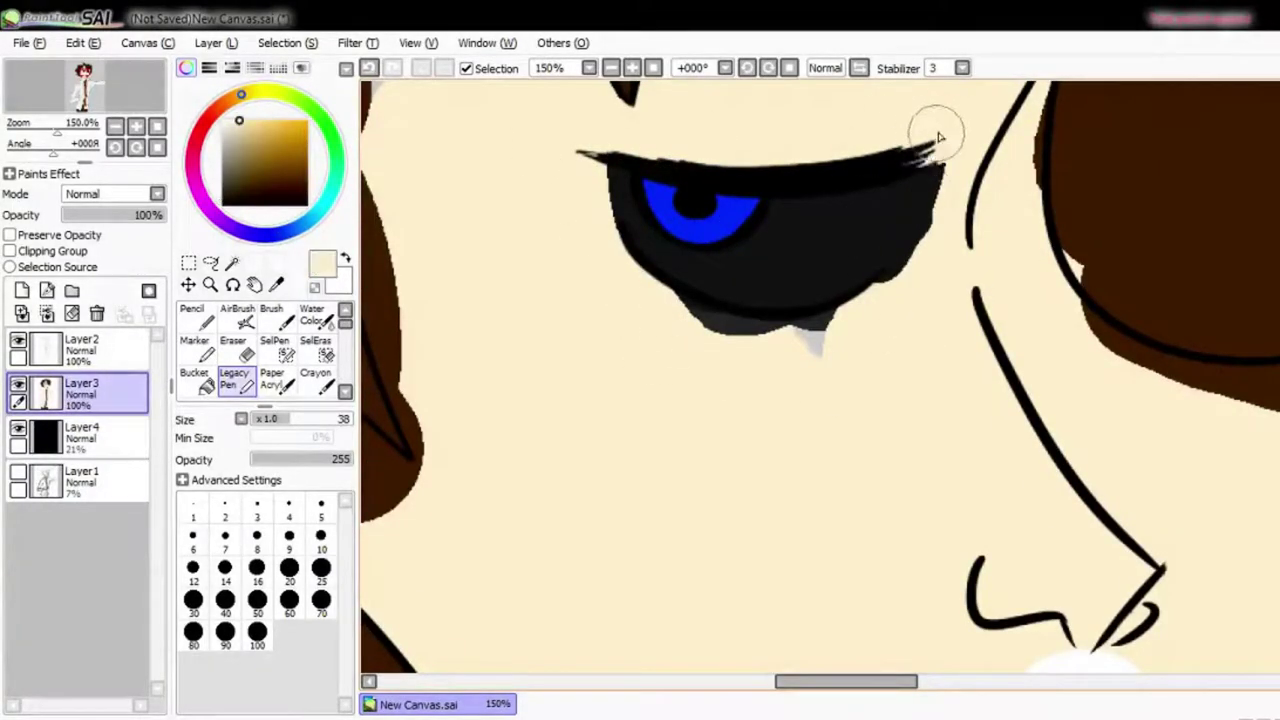
{"action": "left_click_drag", "start_coordinate": [816, 387], "coordinate": [948, 156]}
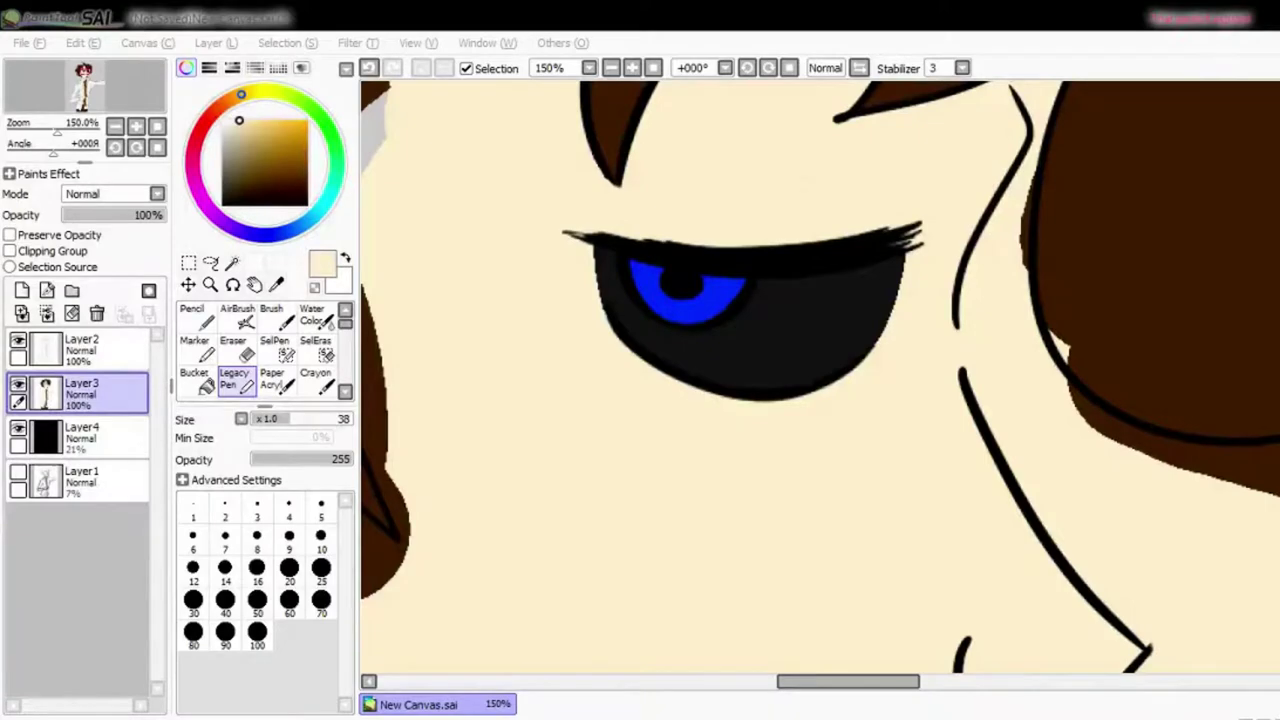
- Cover the overspill below the large lock beside the nose with skin color and fill its inner edge with brown
{"action": "left_click", "coordinate": [1000, 251]}
{"action": "right_click", "coordinate": [1063, 277]}
{"action": "left_click_drag", "start_coordinate": [1063, 277], "coordinate": [1080, 355]}
{"action": "right_click", "coordinate": [1137, 506]}
{"action": "left_click_drag", "start_coordinate": [1137, 506], "coordinate": [1250, 480]}
{"action": "right_click", "coordinate": [1093, 350]}
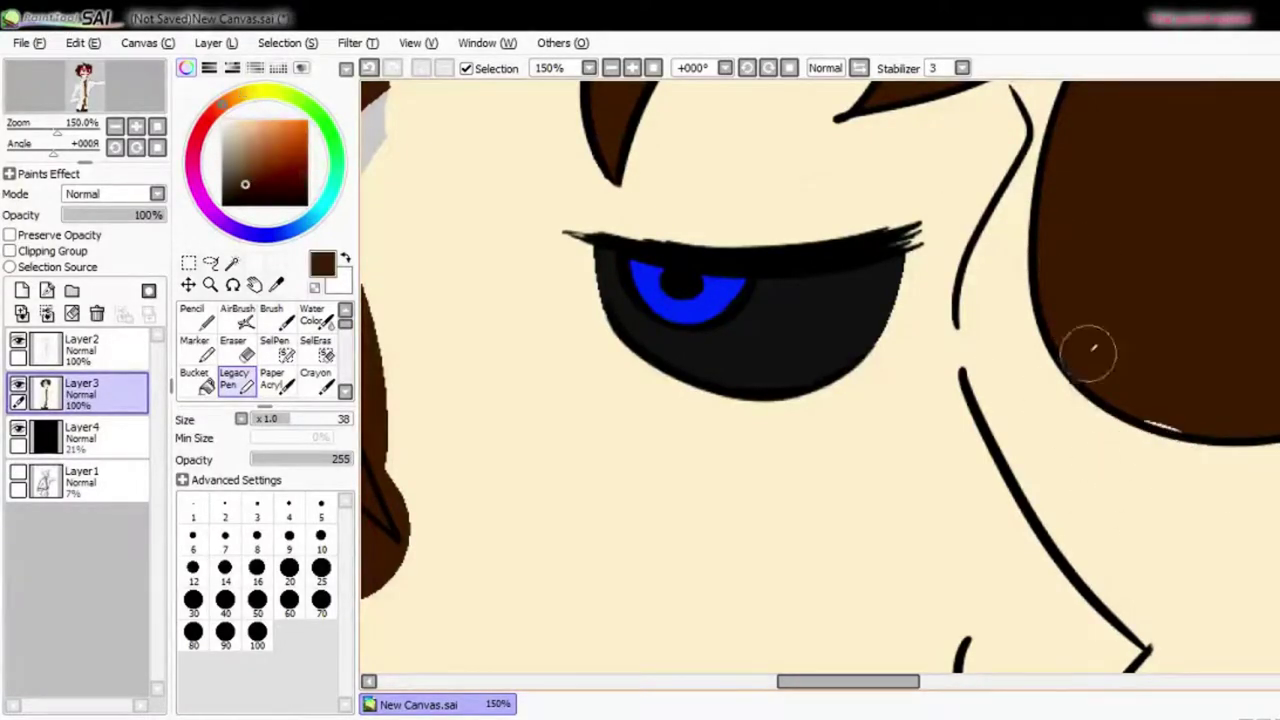
- Fill the small gap inside the left hair outline with dark brown
{"action": "scroll", "coordinate": [1093, 350], "scroll_direction": "down", "scroll_amount": 4}
{"action": "scroll", "coordinate": [694, 437], "scroll_direction": "up", "scroll_amount": 3}
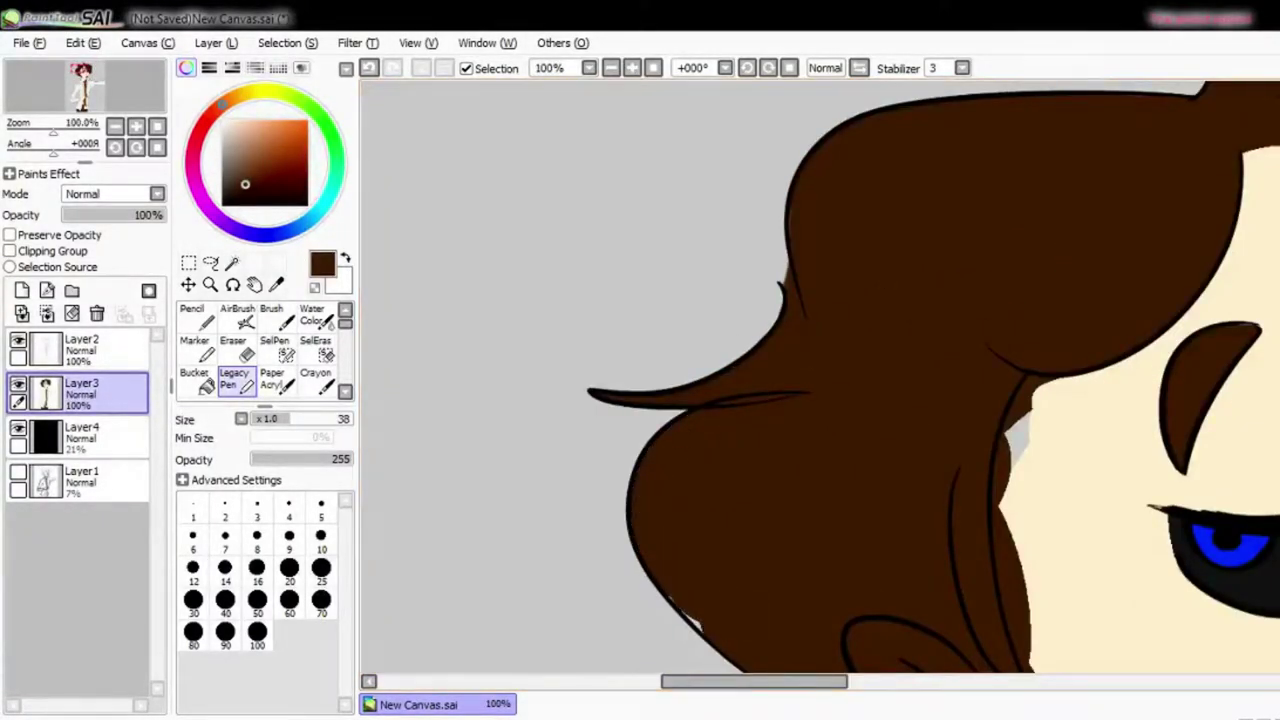
{"action": "left_click", "coordinate": [683, 586]}
- Paint the ear and the grey gap at the temple with skin color, trimming the strand in front of the ear
{"action": "right_click", "coordinate": [1068, 458]}
{"action": "scroll", "coordinate": [1013, 495], "scroll_direction": "down", "scroll_amount": 3}
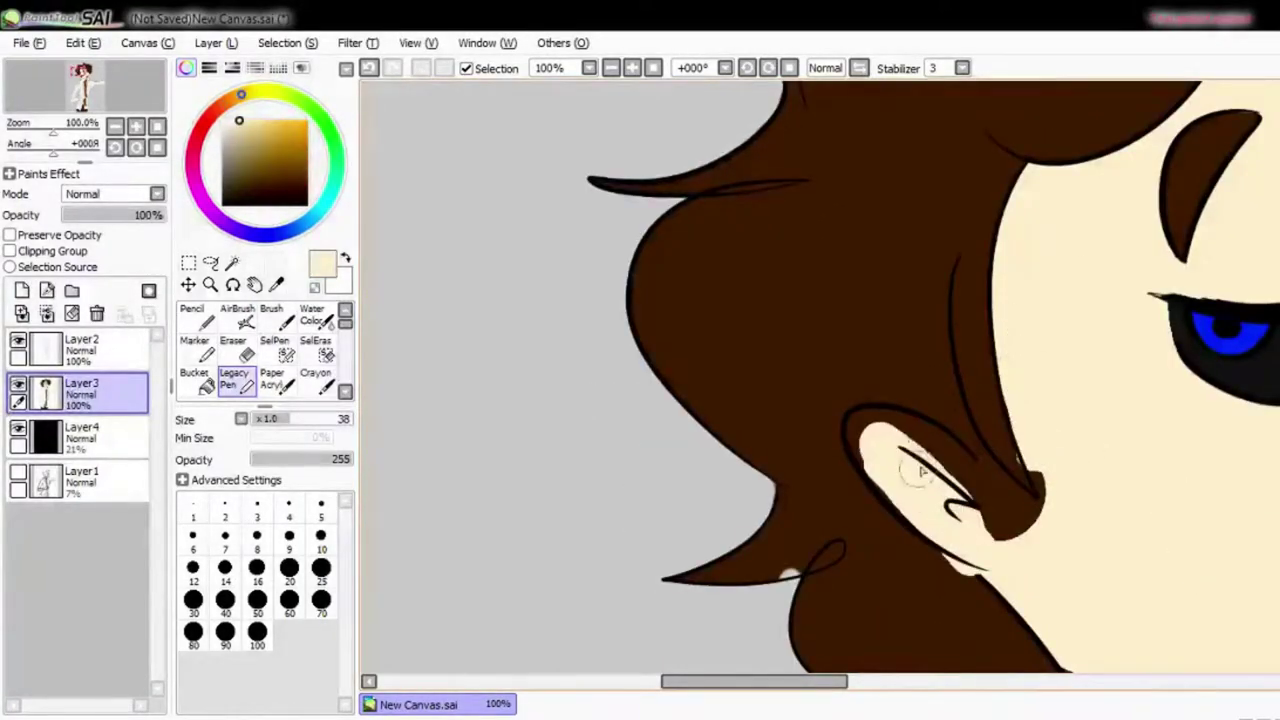
{"action": "scroll", "coordinate": [1022, 517], "scroll_direction": "up", "scroll_amount": 1}
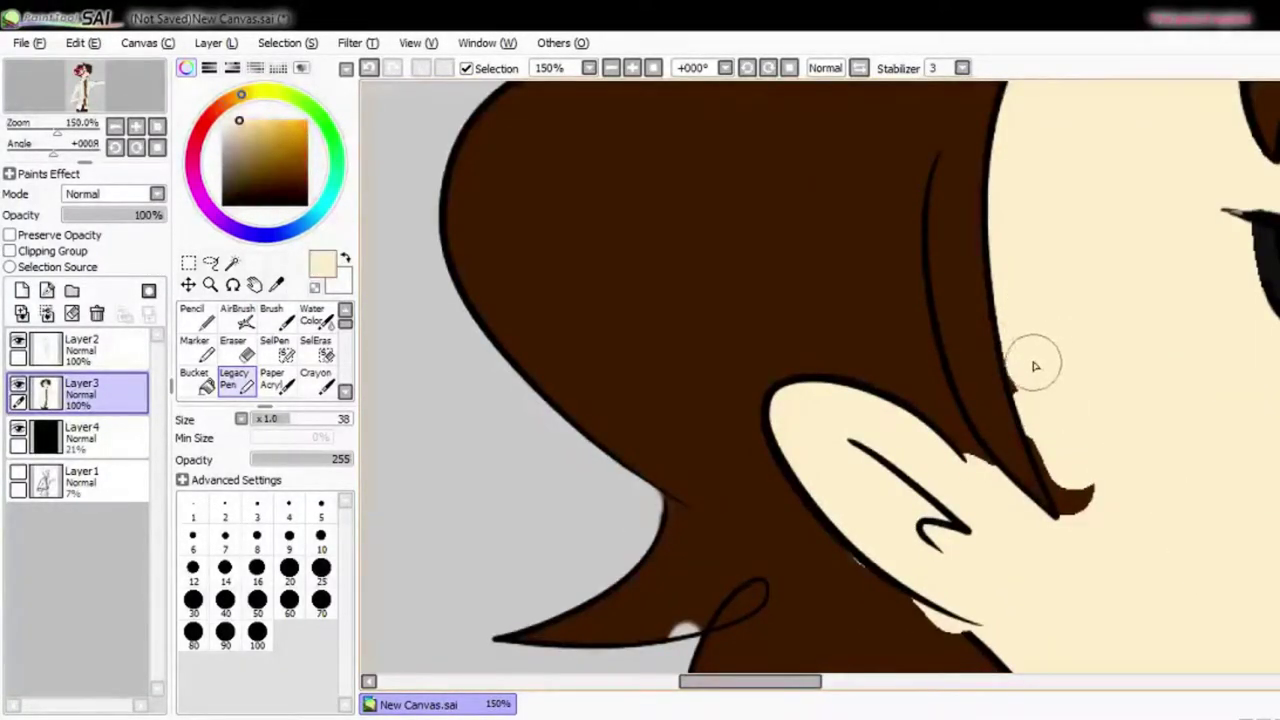
{"action": "scroll", "coordinate": [820, 434], "scroll_direction": "down", "scroll_amount": 3}
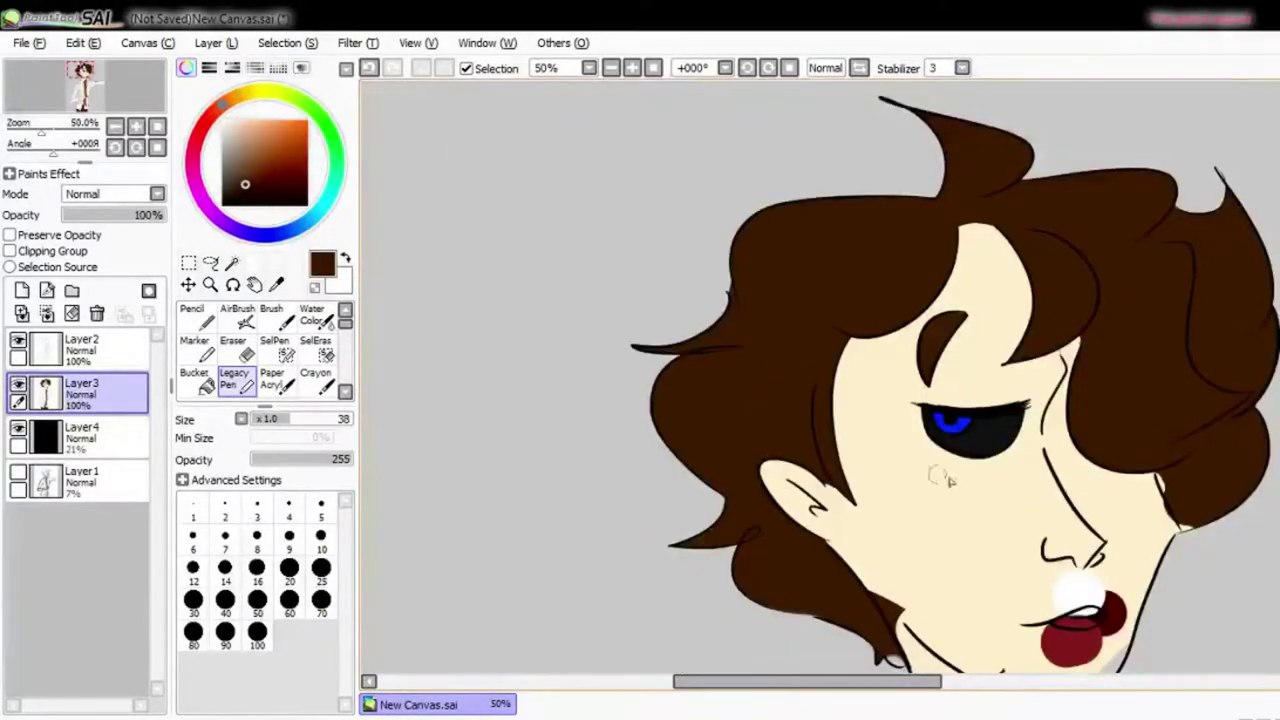
- Clean up the hair along the cheek and neck with brown and skin colors, keeping each inside its outline
{"action": "scroll", "coordinate": [1185, 483], "scroll_direction": "up", "scroll_amount": 2}
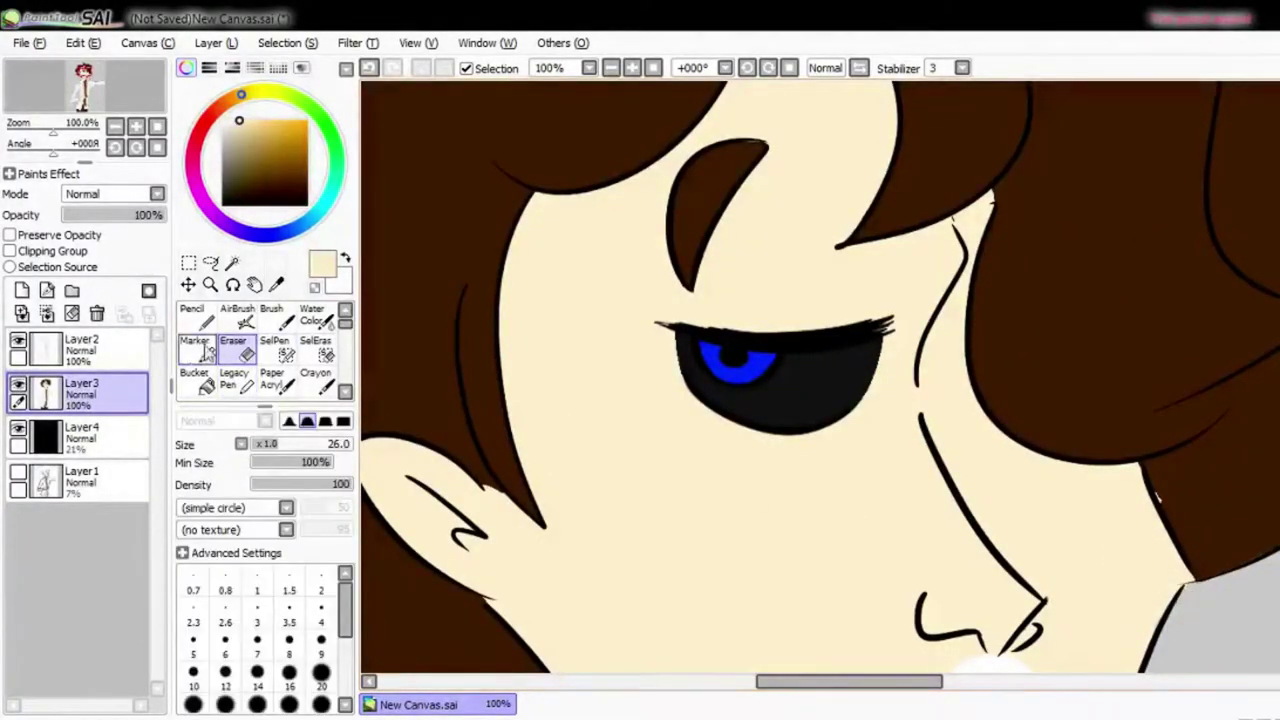
{"action": "left_click", "coordinate": [1100, 430], "text": "alt"}
{"action": "scroll", "coordinate": [1100, 430], "scroll_direction": "down", "scroll_amount": 2}
{"action": "scroll", "coordinate": [985, 310], "scroll_direction": "up", "scroll_amount": 1}
{"action": "left_click", "coordinate": [985, 310], "text": "alt"}
{"action": "left_click", "coordinate": [942, 395], "text": "alt"}
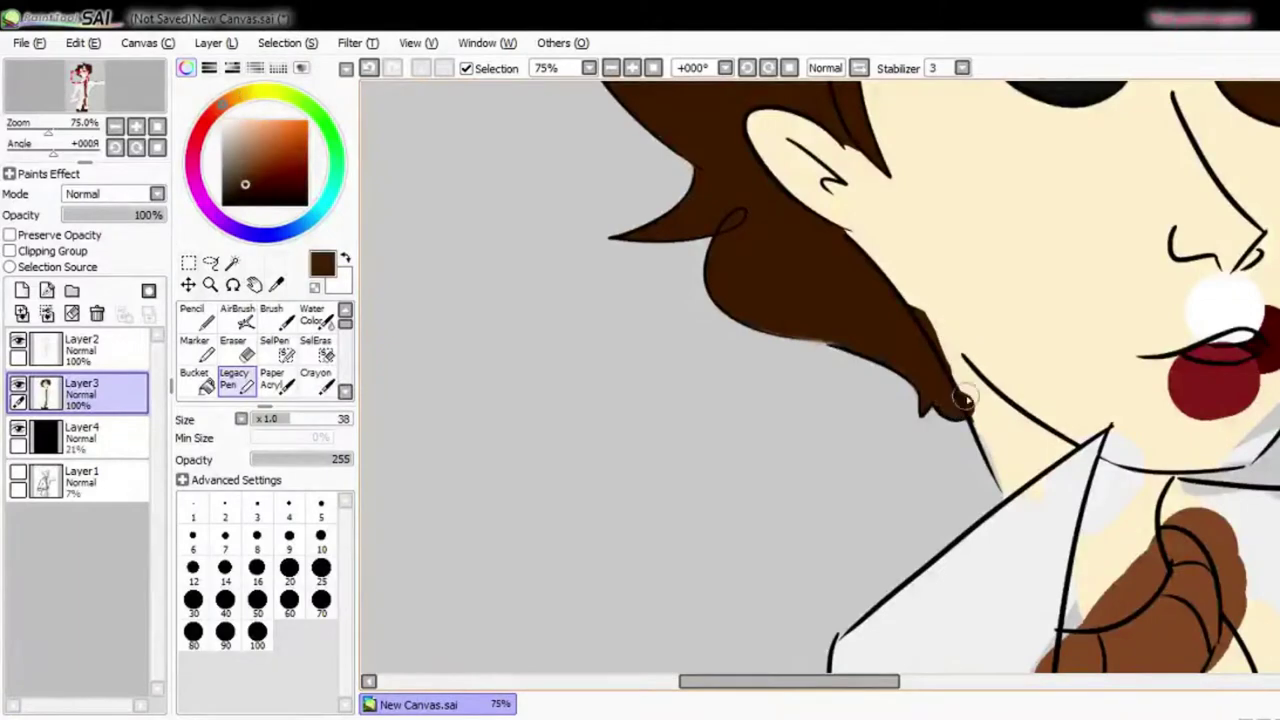
{"action": "scroll", "coordinate": [910, 375], "scroll_direction": "up", "scroll_amount": 1}
{"action": "left_click", "coordinate": [934, 329], "text": "alt"}
{"action": "left_click", "coordinate": [951, 409], "text": "alt"}
{"action": "left_click", "coordinate": [975, 390], "text": "alt"}
- Raise the opacity of Layer4 to 47% and make Layer3 active again
{"action": "key", "text": "e"}
{"action": "left_click", "coordinate": [82, 432]}
{"action": "left_click_drag", "start_coordinate": [80, 215], "coordinate": [105, 215]}
{"action": "left_click", "coordinate": [82, 388]}
- Cover most of the white above the upper lip with skin color and paint the mouth's right corner white
{"action": "left_click_drag", "start_coordinate": [731, 681], "coordinate": [806, 689]}
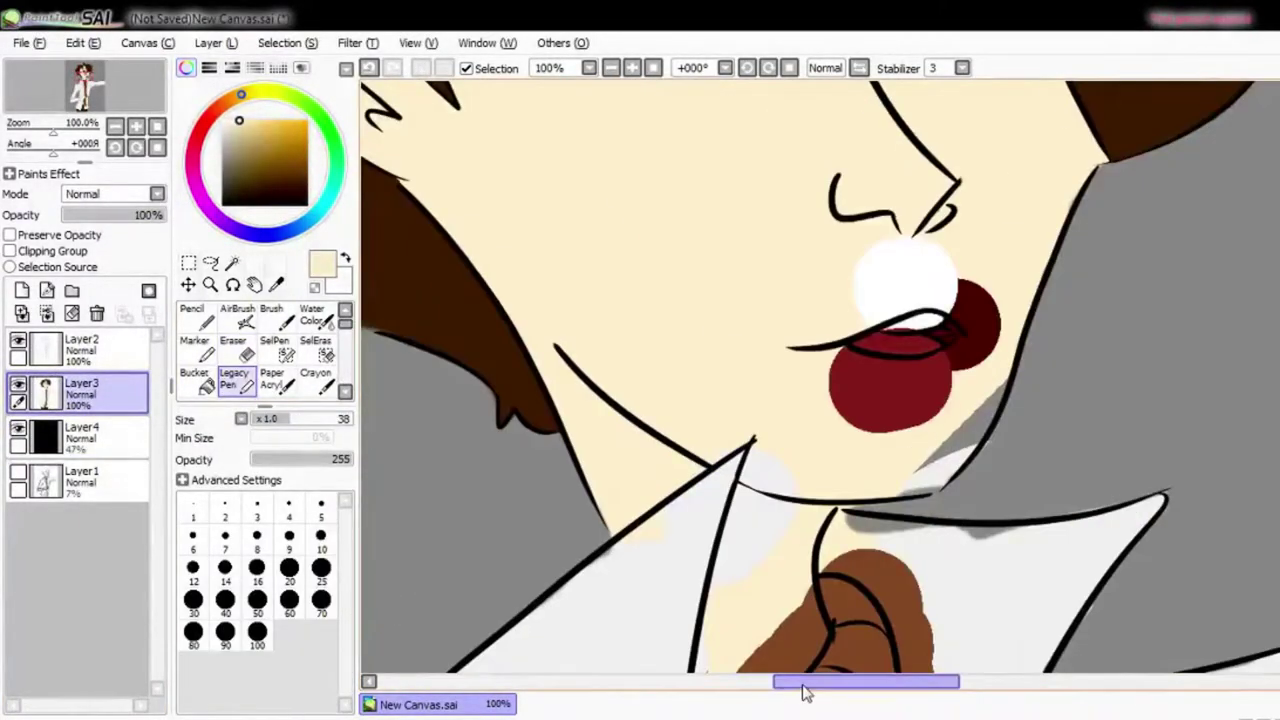
{"action": "scroll", "coordinate": [986, 271], "scroll_direction": "up", "scroll_amount": 1}
{"action": "left_click_drag", "start_coordinate": [925, 430], "coordinate": [967, 290]}
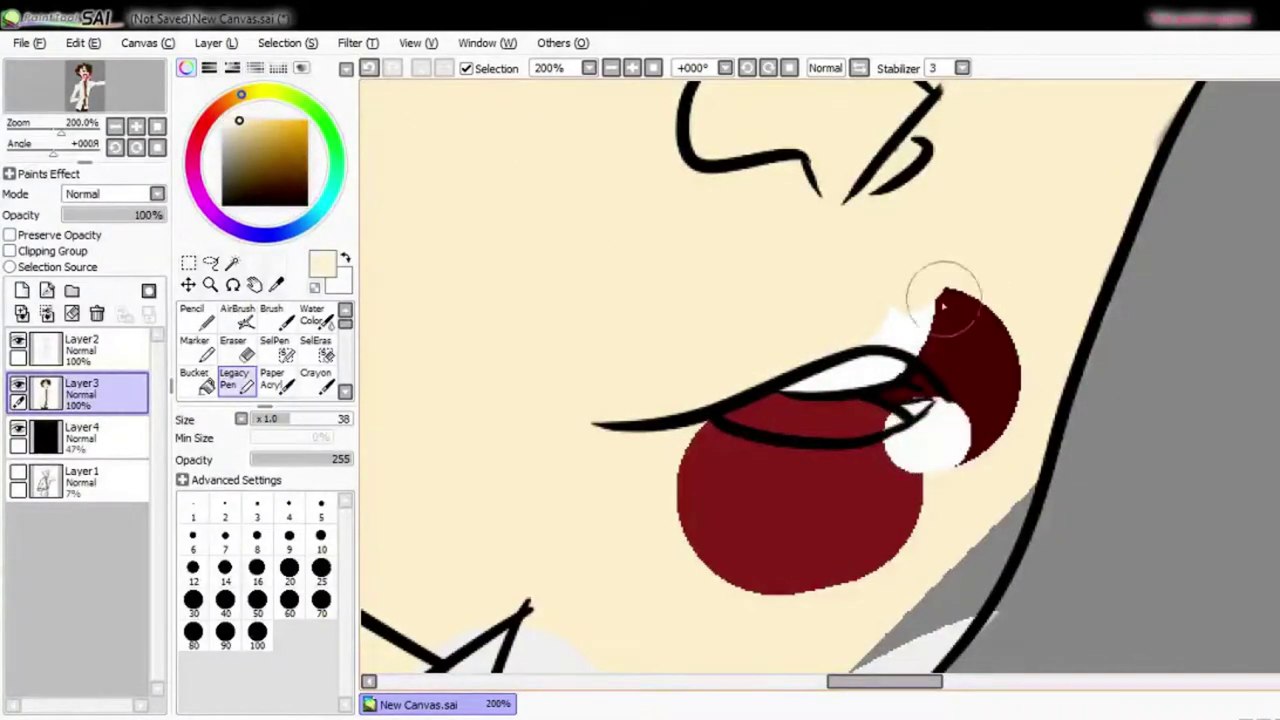
{"action": "left_click", "coordinate": [968, 345], "text": "alt"}
{"action": "left_click_drag", "start_coordinate": [968, 345], "coordinate": [943, 357]}
{"action": "left_click", "coordinate": [930, 440], "text": "alt"}
{"action": "left_click_drag", "start_coordinate": [930, 440], "coordinate": [886, 423]}
- Cover the dark red and white overspill around the right corner of the mouth with skin color
{"action": "left_click", "coordinate": [1030, 300], "text": "alt"}
{"action": "left_click_drag", "start_coordinate": [1030, 300], "coordinate": [1000, 429]}
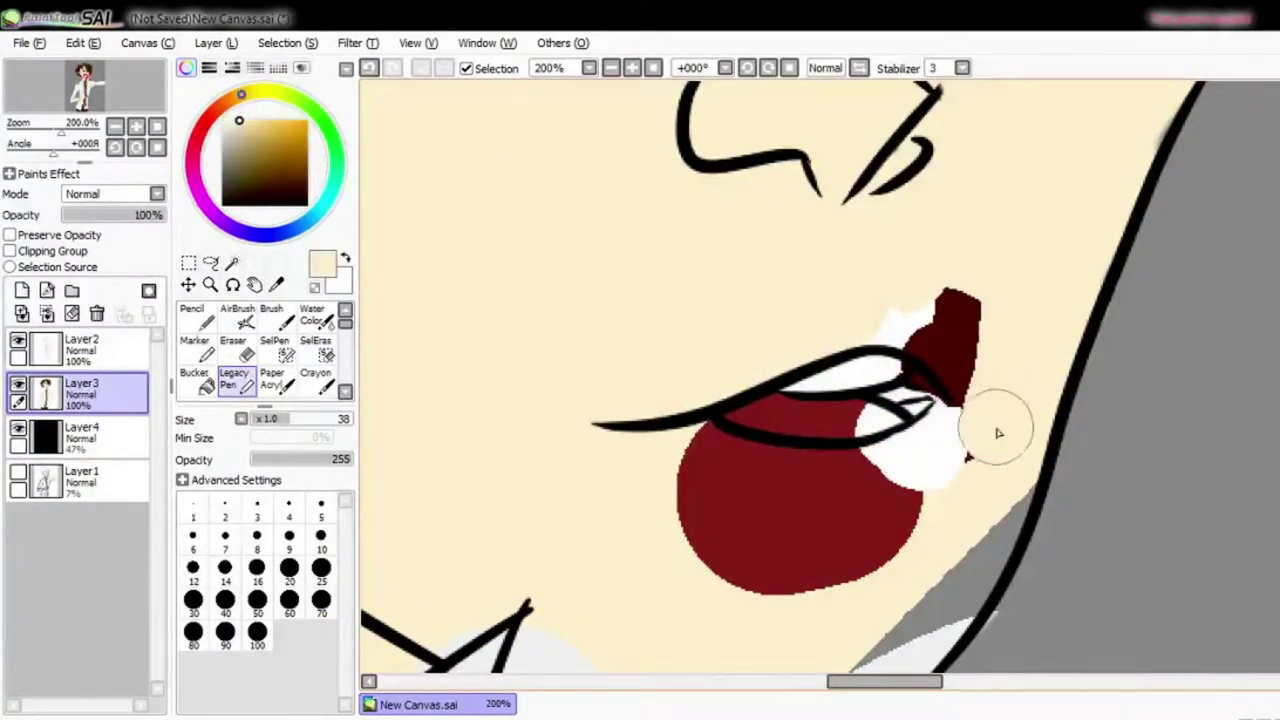
{"action": "left_click", "coordinate": [975, 360], "text": "alt"}
{"action": "scroll", "coordinate": [942, 432], "scroll_direction": "up", "scroll_amount": 1}
{"action": "left_click", "coordinate": [1051, 529], "text": "alt"}
{"action": "mouse_move", "coordinate": [1051, 529]}
{"action": "left_mouse_down"}
{"action": "mouse_move", "coordinate": [851, 371]}
{"action": "mouse_move", "coordinate": [1037, 423]}
{"action": "left_mouse_up"}
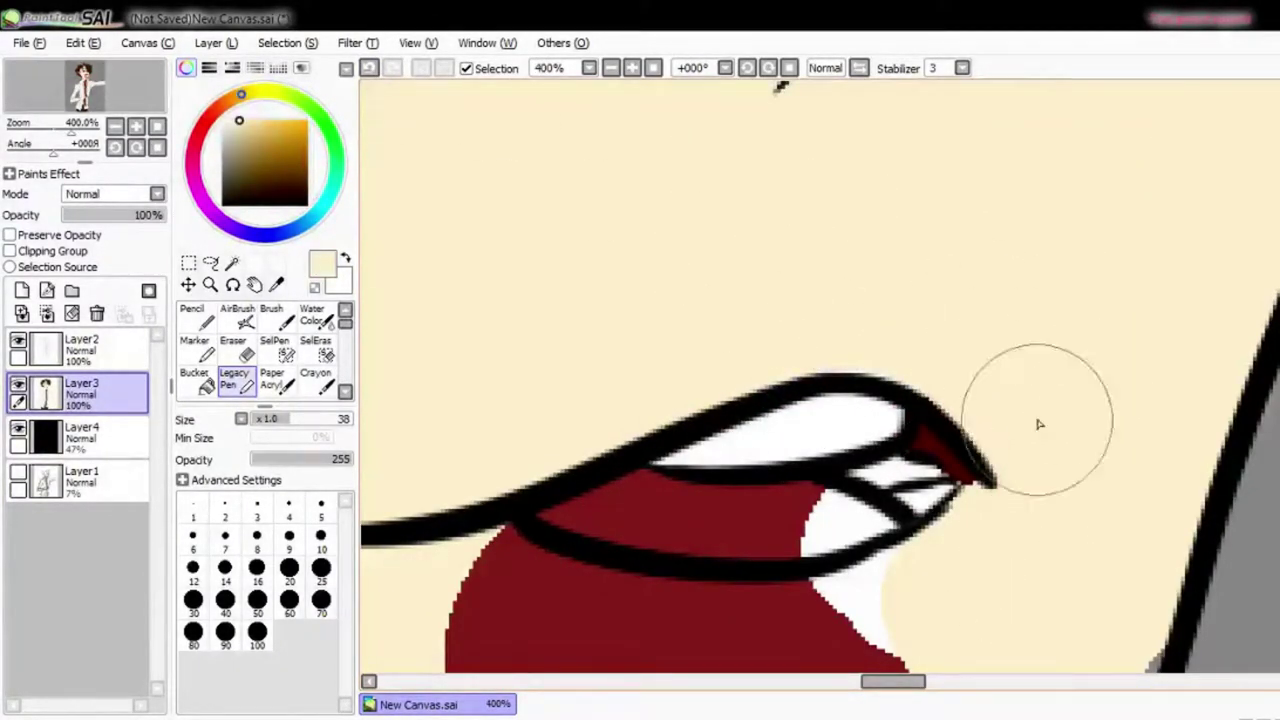
- Cover the red and white overspill below the lower lip with skin color
{"action": "scroll", "coordinate": [818, 659], "scroll_direction": "down", "scroll_amount": 1}
{"action": "left_click_drag", "start_coordinate": [832, 651], "coordinate": [580, 606]}
{"action": "scroll", "coordinate": [580, 606], "scroll_direction": "up", "scroll_amount": 3}
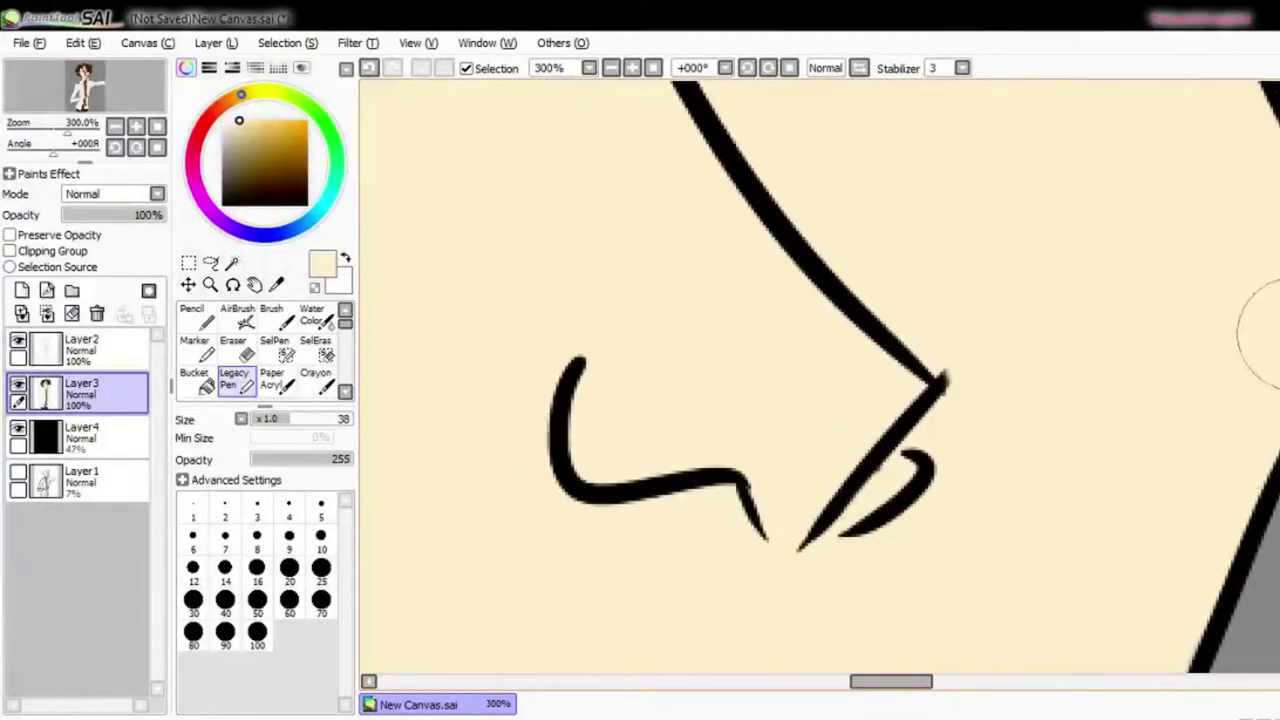
- Fill the grey gap along the jaw and the neck area between the collar edges with skin color
{"action": "scroll", "coordinate": [1029, 517], "scroll_direction": "down", "scroll_amount": 3}
{"action": "key", "text": "e"}
{"action": "key", "text": "p"}
{"action": "mouse_move", "coordinate": [1029, 517]}
{"action": "left_mouse_down"}
{"action": "mouse_move", "coordinate": [986, 363]}
{"action": "mouse_move", "coordinate": [491, 549]}
{"action": "mouse_move", "coordinate": [529, 614]}
{"action": "mouse_move", "coordinate": [663, 166]}
{"action": "left_mouse_up"}
{"action": "scroll", "coordinate": [491, 549], "scroll_direction": "down", "scroll_amount": 2}
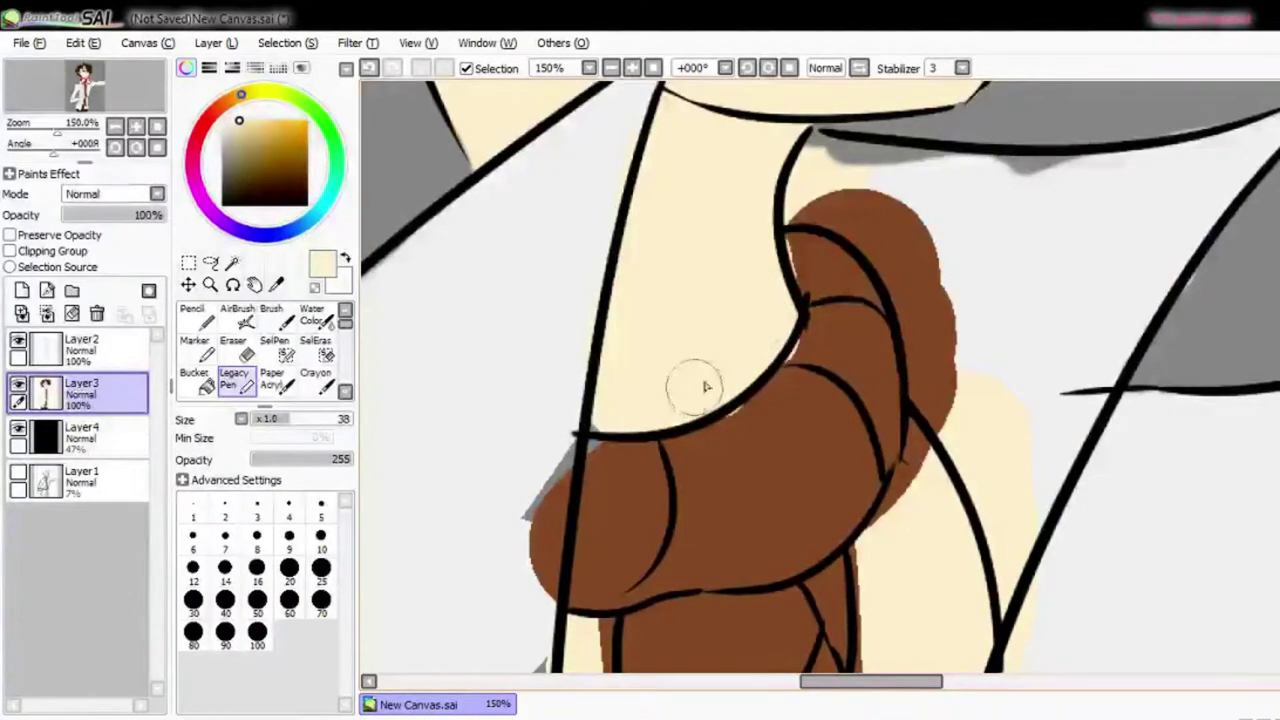
{"action": "left_click", "coordinate": [703, 380], "text": "alt"}
- Cover the tie and skin overspill around the tie knot with the light shirt color
{"action": "left_click", "coordinate": [515, 500], "text": "alt"}
{"action": "left_click_drag", "start_coordinate": [530, 470], "coordinate": [538, 537]}
{"action": "left_click", "coordinate": [940, 175], "text": "alt"}
{"action": "mouse_move", "coordinate": [940, 175]}
{"action": "left_mouse_down"}
{"action": "mouse_move", "coordinate": [837, 166]}
{"action": "mouse_move", "coordinate": [930, 400]}
{"action": "left_mouse_up"}
{"action": "key", "text": "e"}
{"action": "key", "text": "Down"}
{"action": "key", "text": "n"}
{"action": "left_click", "coordinate": [760, 292], "text": "alt"}
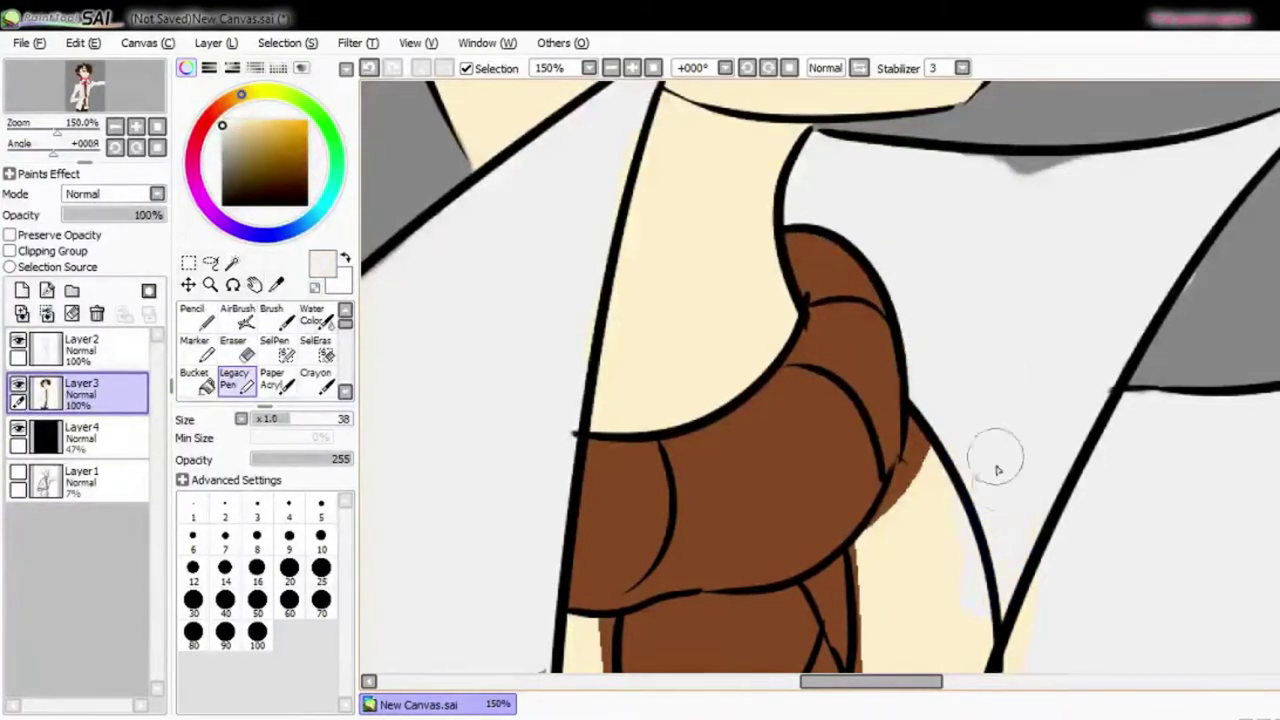
- Fill the grey gap beneath the right collar's upper edge with shirt color and clean up the chin corner
{"action": "scroll", "coordinate": [997, 470], "scroll_direction": "up", "scroll_amount": 2}
{"action": "key", "text": "e"}
{"action": "left_click", "coordinate": [113, 365]}
{"action": "left_click", "coordinate": [234, 380]}
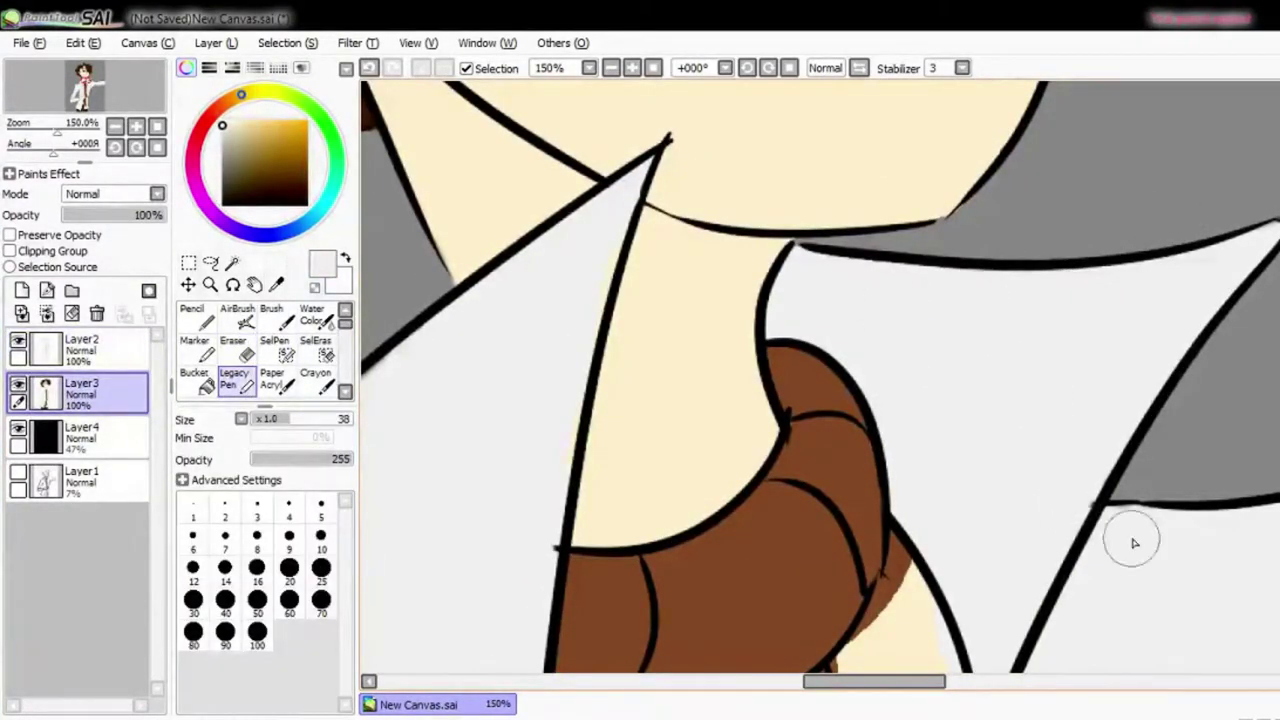
- Cover the brown overspill on the chest beside the tie with skin color
{"action": "scroll", "coordinate": [1000, 420], "scroll_direction": "down", "scroll_amount": 3}
{"action": "scroll", "coordinate": [875, 495], "scroll_direction": "down", "scroll_amount": 2}
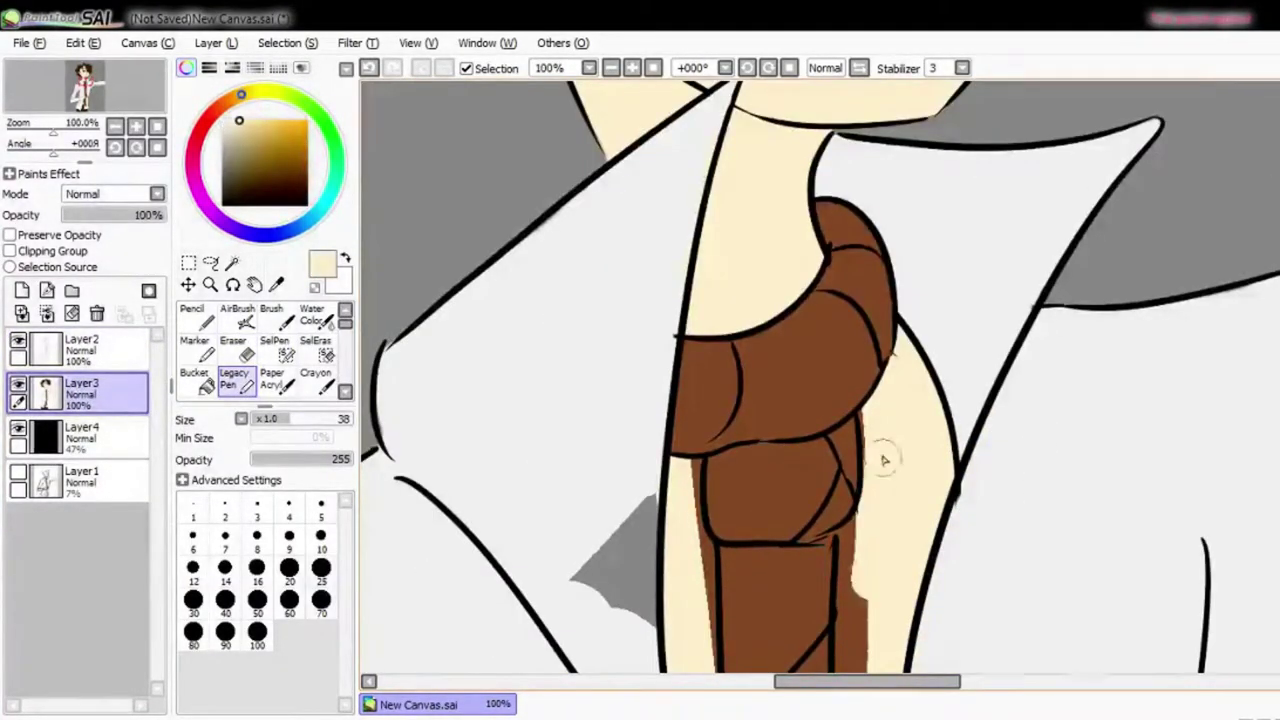
{"action": "key", "text": "ctrl+z"}
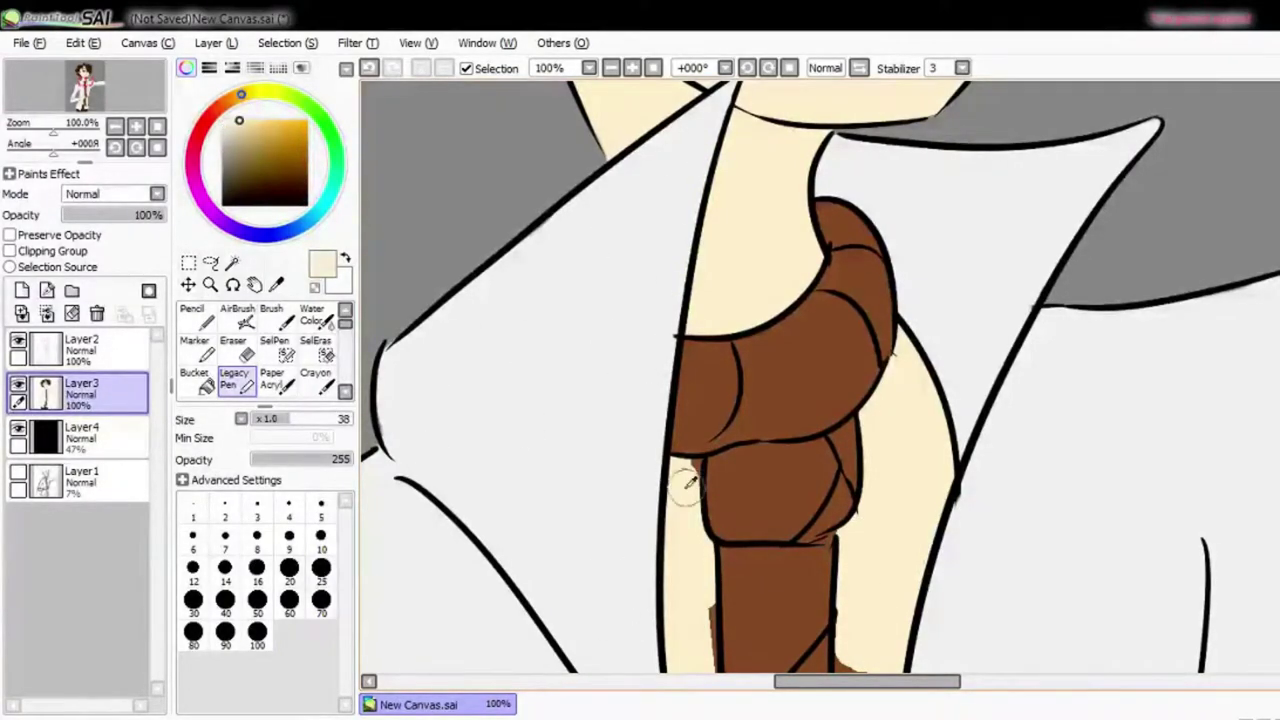
- Fill the grey gap along the upper edge of the outstretched arm's shoulder with shirt color
{"action": "scroll", "coordinate": [686, 471], "scroll_direction": "down", "scroll_amount": 5}
{"action": "scroll", "coordinate": [1147, 340], "scroll_direction": "up", "scroll_amount": 5}
{"action": "scroll", "coordinate": [1147, 340], "scroll_direction": "right", "scroll_amount": 2}
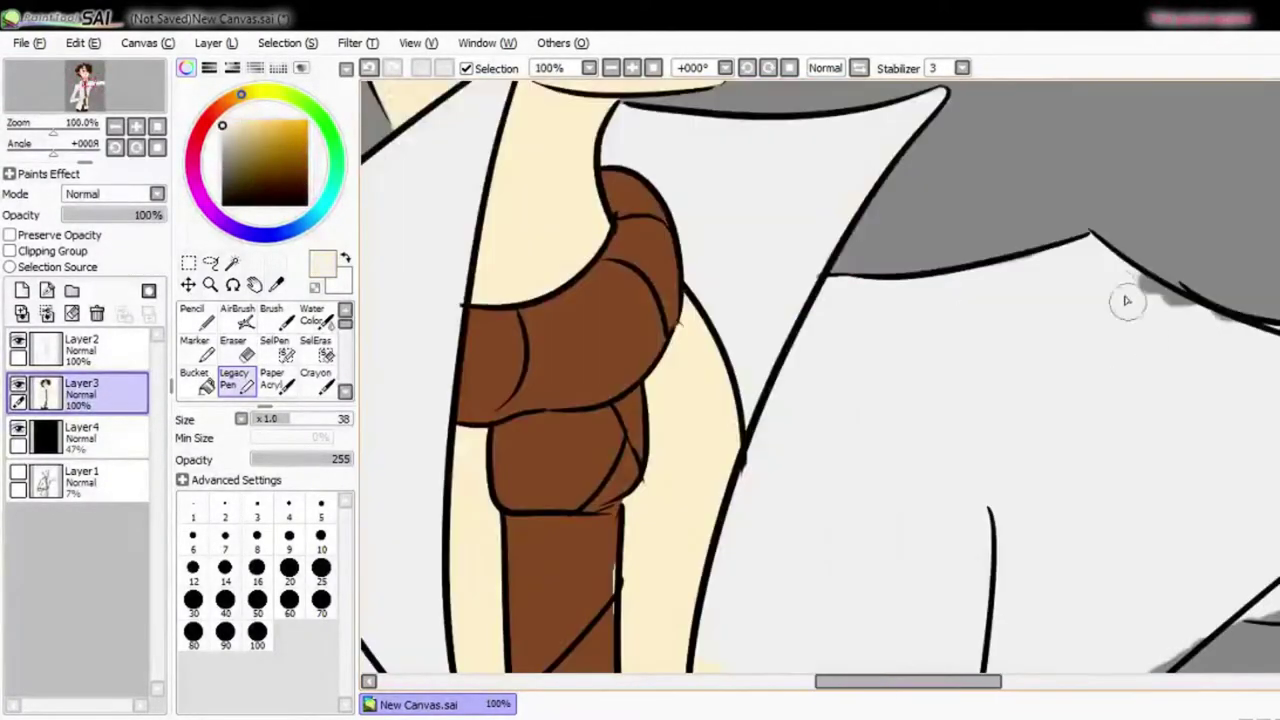
{"action": "scroll", "coordinate": [1160, 290], "scroll_direction": "right", "scroll_amount": 3}
{"action": "key", "text": "e"}
{"action": "key", "text": "e"}
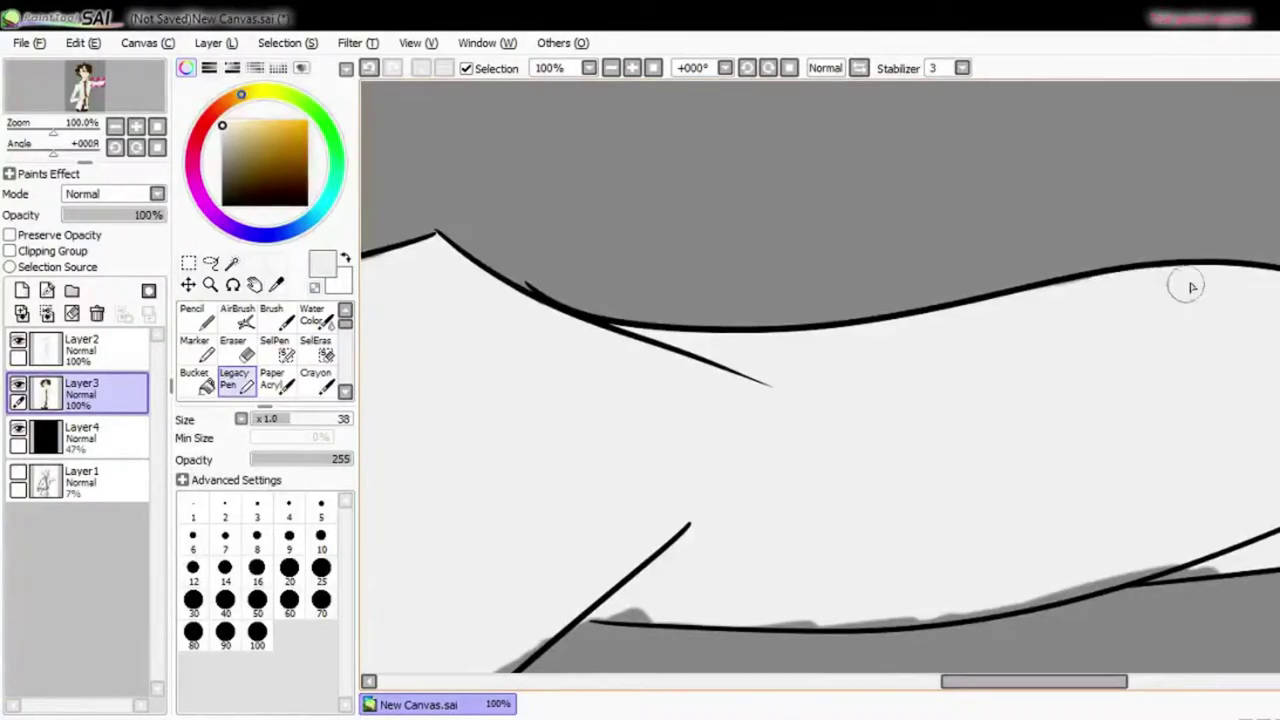
- Fill the grey gaps along the outstretched sleeve's lower edge and beneath its armpit with shirt color
{"action": "key", "text": "e"}
{"action": "key", "text": "e"}
{"action": "left_click_drag", "start_coordinate": [1075, 588], "coordinate": [940, 612]}
{"action": "key", "text": "e"}
{"action": "scroll", "coordinate": [994, 629], "scroll_direction": "right", "scroll_amount": 3}
{"action": "key", "text": "e"}
{"action": "scroll", "coordinate": [1015, 456], "scroll_direction": "left", "scroll_amount": 5}
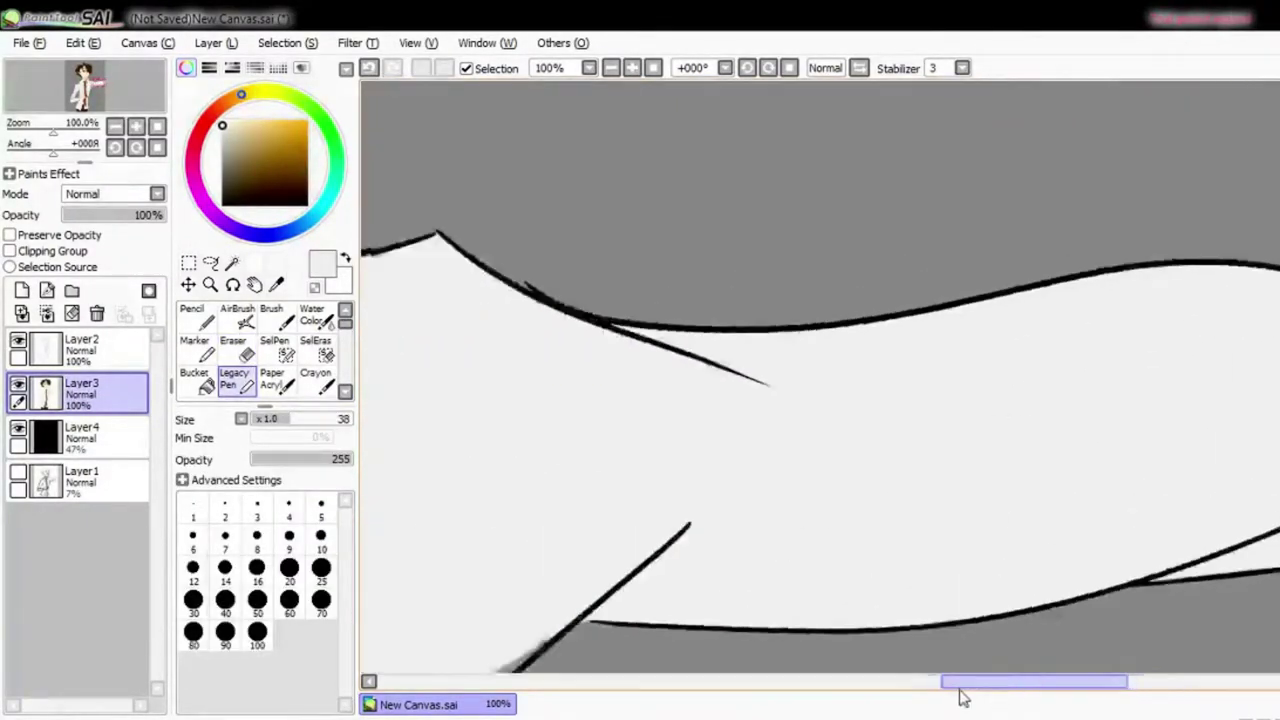
{"action": "key", "text": "e"}
{"action": "key", "text": "e"}
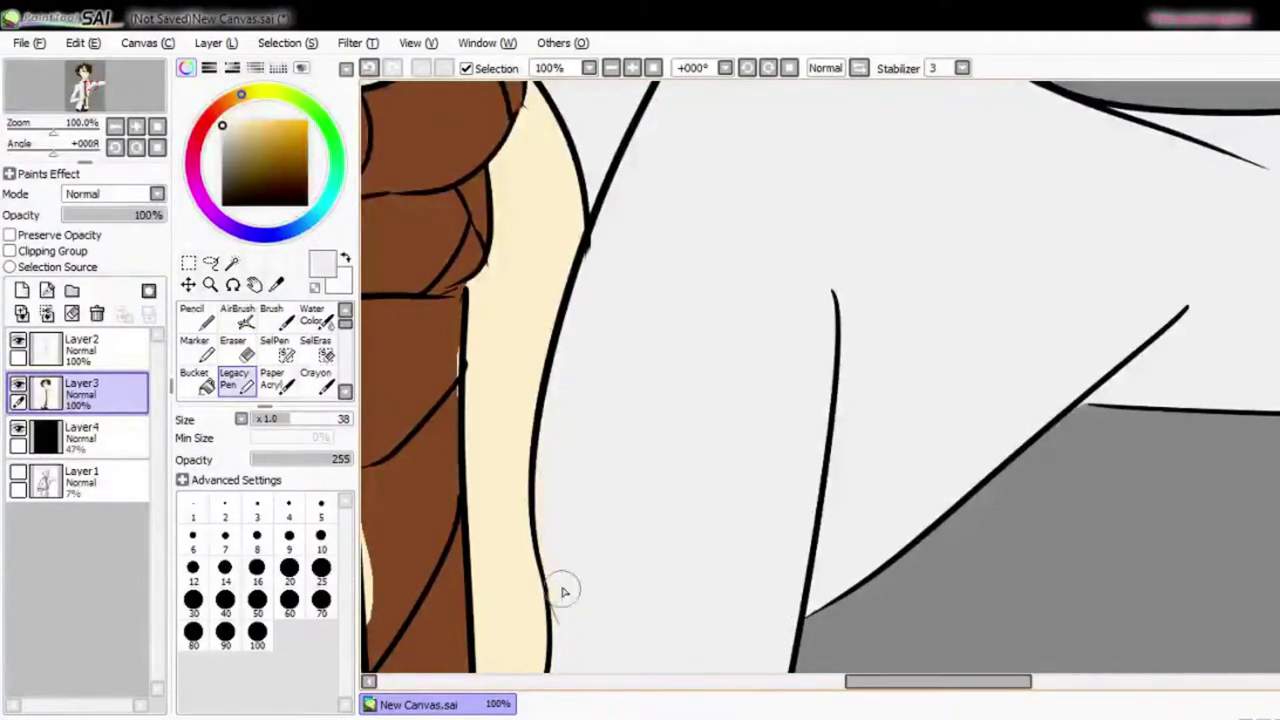
- Cover the skin and brown overspill beside the tie below the open neckline with shirt color
{"action": "scroll", "coordinate": [703, 404], "scroll_direction": "down", "scroll_amount": 3}
{"action": "scroll", "coordinate": [742, 436], "scroll_direction": "left", "scroll_amount": 3}
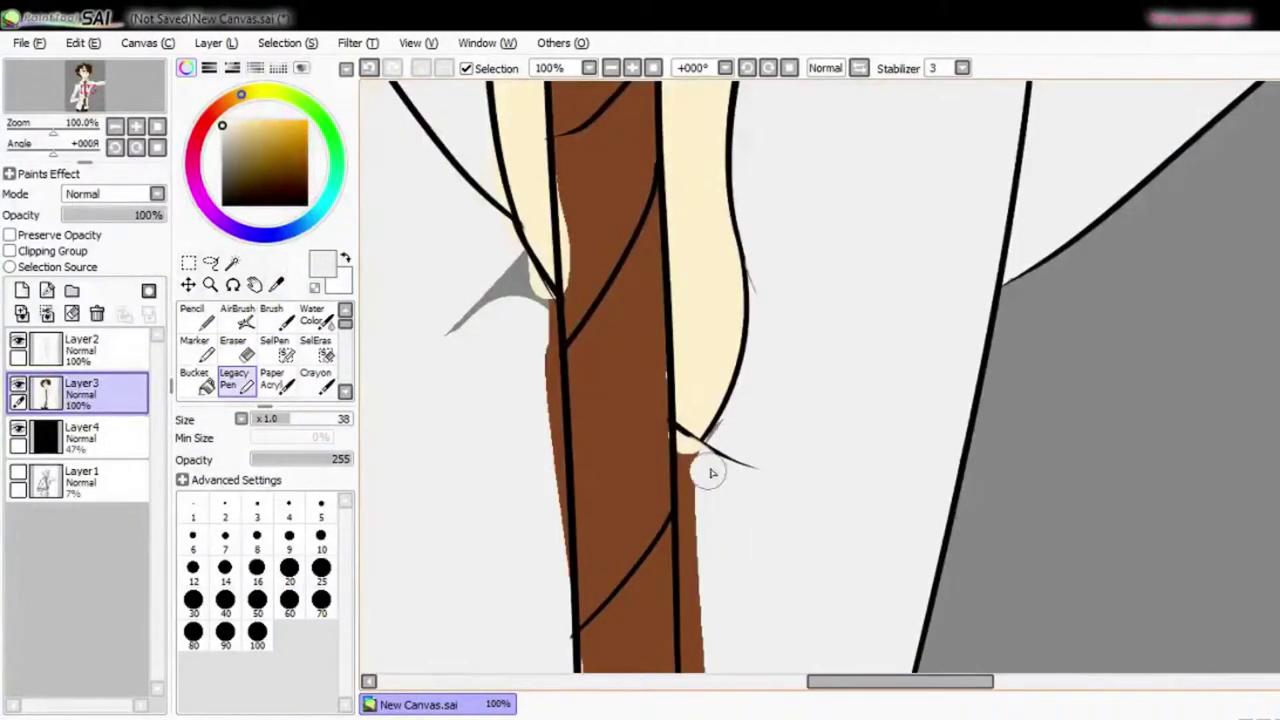
{"action": "key", "text": "e"}
{"action": "key", "text": "e"}
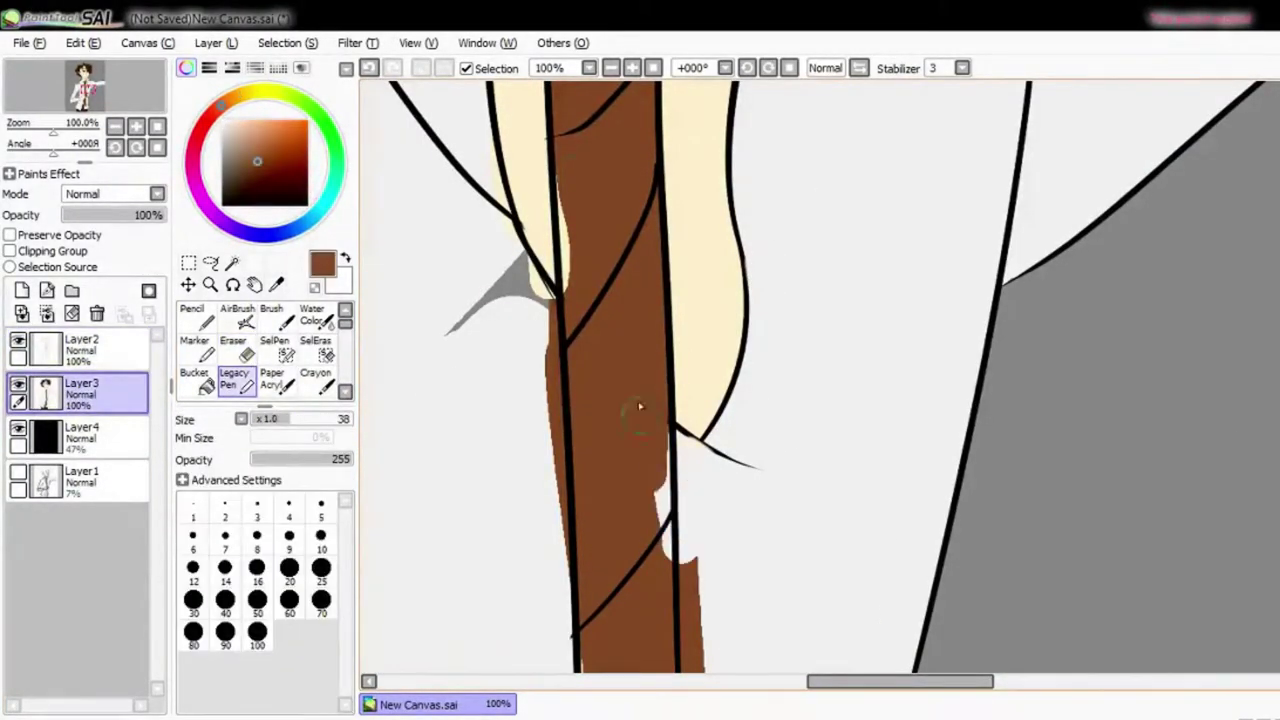
- Repaint the nicked tie edge in tie brown and fill the grey gap below the lapel with shirt color
{"action": "scroll", "coordinate": [497, 206], "scroll_direction": "down", "scroll_amount": 1}
{"action": "scroll", "coordinate": [617, 512], "scroll_direction": "up", "scroll_amount": 3}
{"action": "left_click", "coordinate": [620, 403], "text": "alt"}
{"action": "left_click_drag", "start_coordinate": [630, 470], "coordinate": [643, 491]}
{"action": "scroll", "coordinate": [643, 491], "scroll_direction": "down", "scroll_amount": 3}
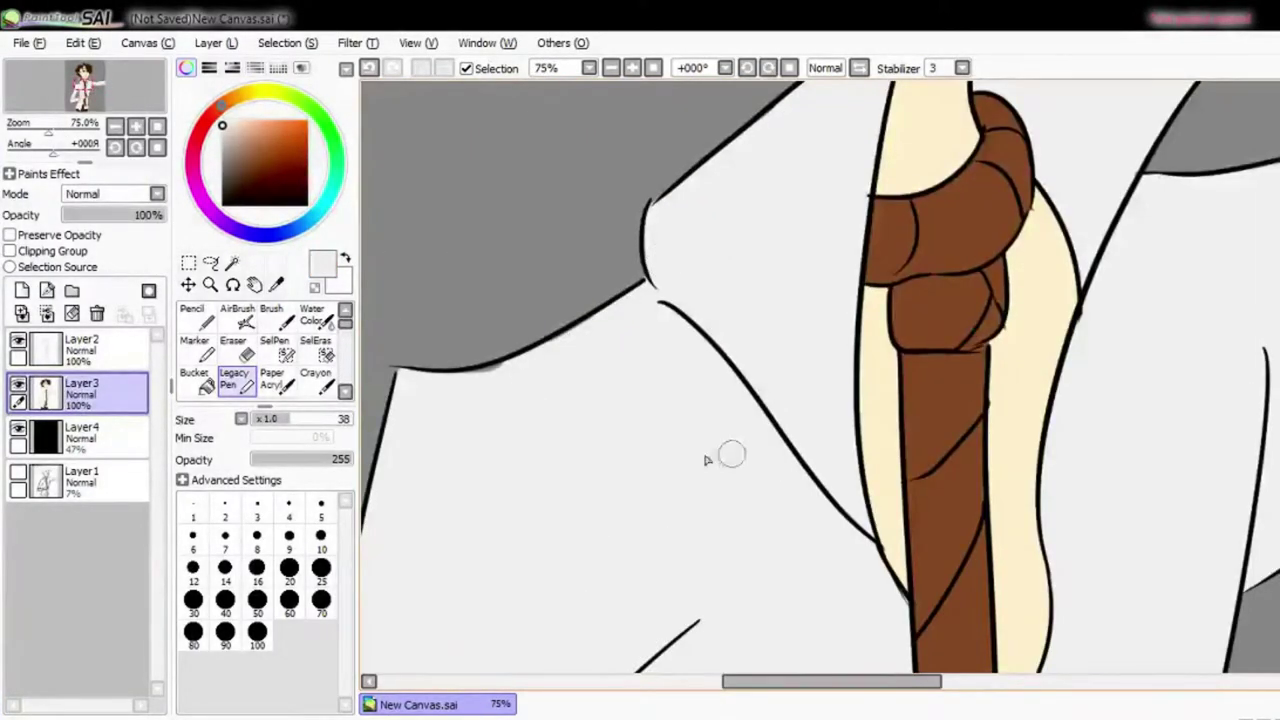
- Fill the gaps along the bent arm's shoulder, upper sleeve and armpit with shirt color
{"action": "scroll", "coordinate": [592, 333], "scroll_direction": "left", "scroll_amount": 3}
{"action": "scroll", "coordinate": [788, 411], "scroll_direction": "down", "scroll_amount": 3}
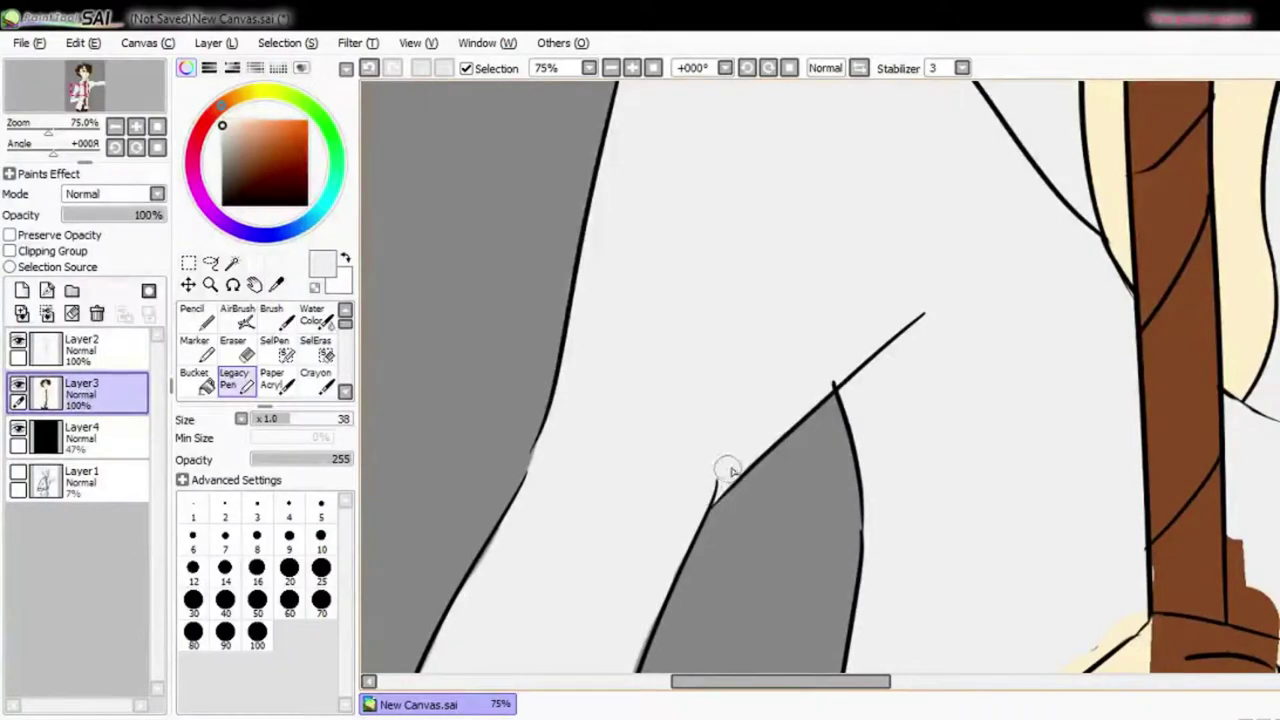
{"action": "scroll", "coordinate": [505, 507], "scroll_direction": "down", "scroll_amount": 5}
{"action": "key", "text": "e"}
{"action": "key", "text": "n"}
{"action": "scroll", "coordinate": [886, 543], "scroll_direction": "up", "scroll_amount": 1}
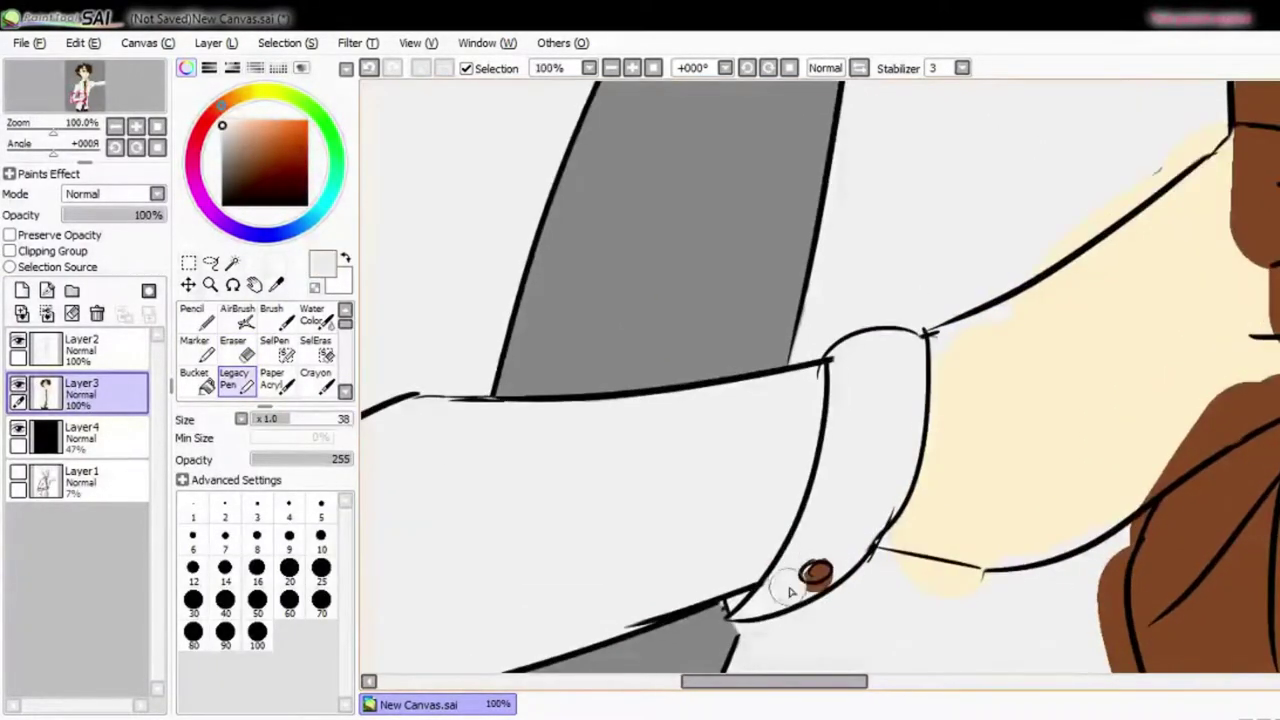
- Tidy the brown fill of the cuff button and touch up the bent sleeve's elbow with shirt color
{"action": "scroll", "coordinate": [790, 592], "scroll_direction": "up", "scroll_amount": 1}
{"action": "left_click", "coordinate": [812, 573], "text": "alt"}
{"action": "scroll", "coordinate": [549, 531], "scroll_direction": "down", "scroll_amount": 2}
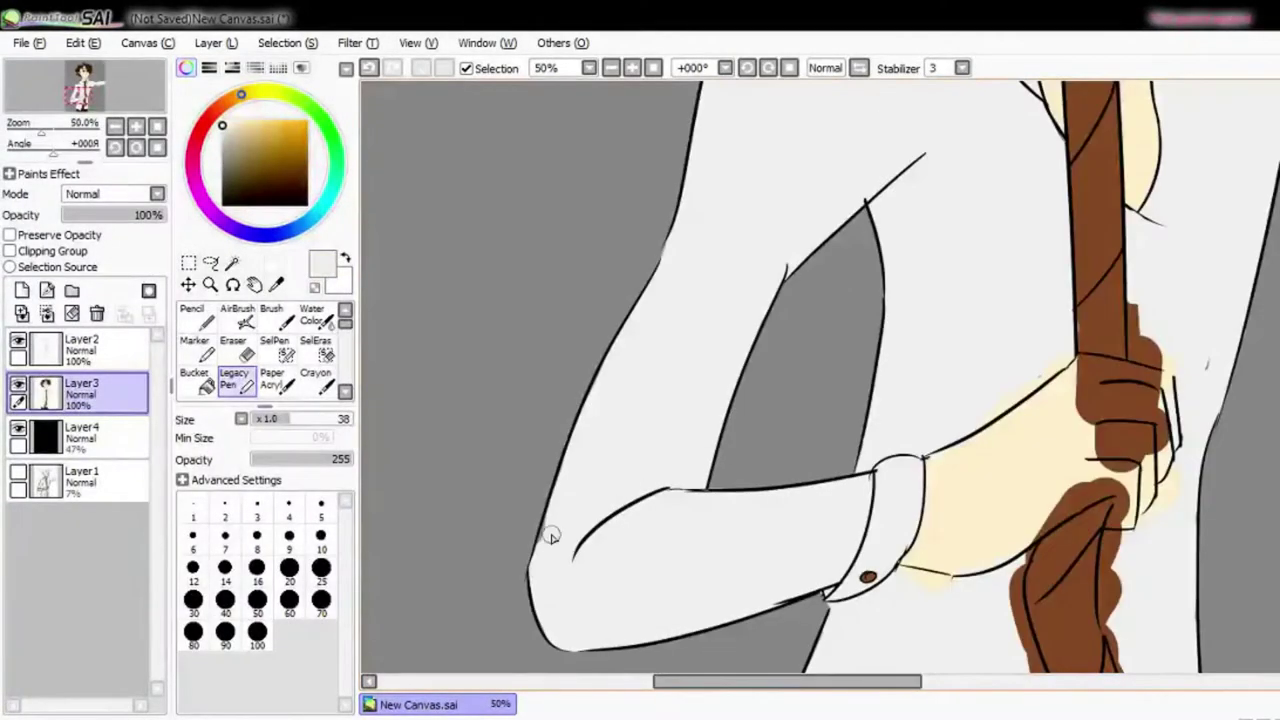
{"action": "scroll", "coordinate": [749, 606], "scroll_direction": "up", "scroll_amount": 1}
{"action": "scroll", "coordinate": [1048, 283], "scroll_direction": "up", "scroll_amount": 1}
{"action": "key", "text": "ctrl+z"}
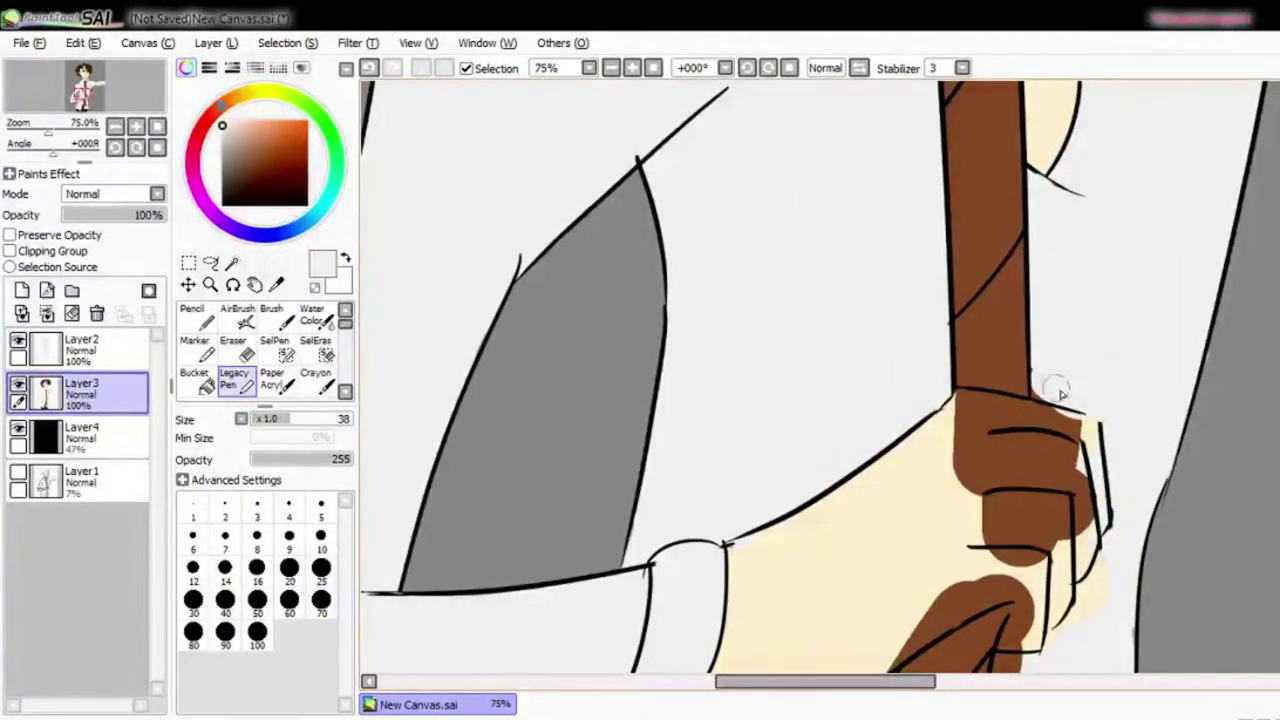
- Cover the brown overspill on the fist with skin color and clean its outer edges with shirt color
{"action": "left_click", "coordinate": [1088, 425], "text": "alt"}
{"action": "left_click_drag", "start_coordinate": [1000, 420], "coordinate": [1086, 528]}
{"action": "left_click", "coordinate": [988, 371], "text": "alt"}
{"action": "left_click", "coordinate": [1020, 608], "text": "alt"}
{"action": "left_click_drag", "start_coordinate": [1086, 633], "coordinate": [1086, 508]}
{"action": "key", "text": "e"}
{"action": "key", "text": "n"}
{"action": "left_click", "coordinate": [931, 506], "text": "alt"}
{"action": "scroll", "coordinate": [1026, 463], "scroll_direction": "up", "scroll_amount": 2}
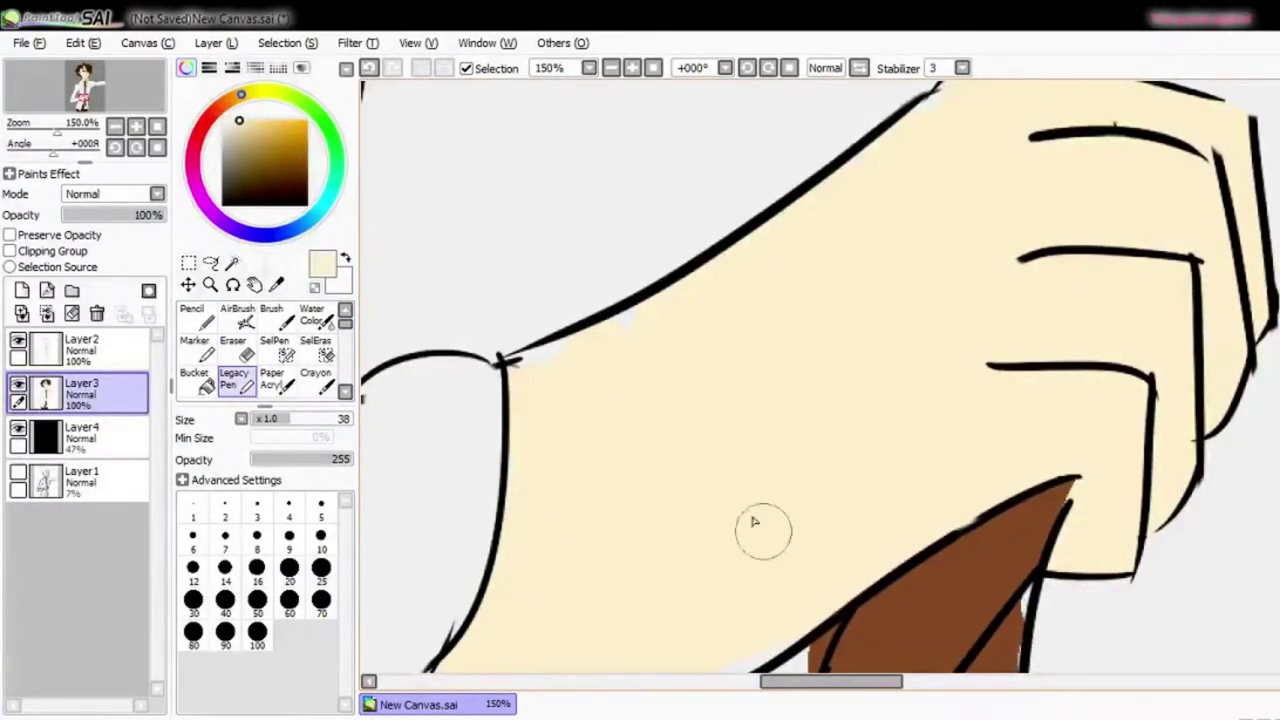
- Clean the brown overspill around the upper part of the tie hanging below the fist with shirt color
{"action": "scroll", "coordinate": [540, 370], "scroll_direction": "down", "scroll_amount": 2}
{"action": "scroll", "coordinate": [570, 384], "scroll_direction": "up", "scroll_amount": 1}
{"action": "left_click_drag", "start_coordinate": [776, 338], "coordinate": [822, 620]}
{"action": "mouse_move", "coordinate": [958, 290]}
{"action": "left_mouse_down"}
{"action": "mouse_move", "coordinate": [957, 394]}
{"action": "mouse_move", "coordinate": [1020, 660]}
{"action": "left_mouse_up"}
{"action": "left_click", "coordinate": [916, 398], "text": "alt"}
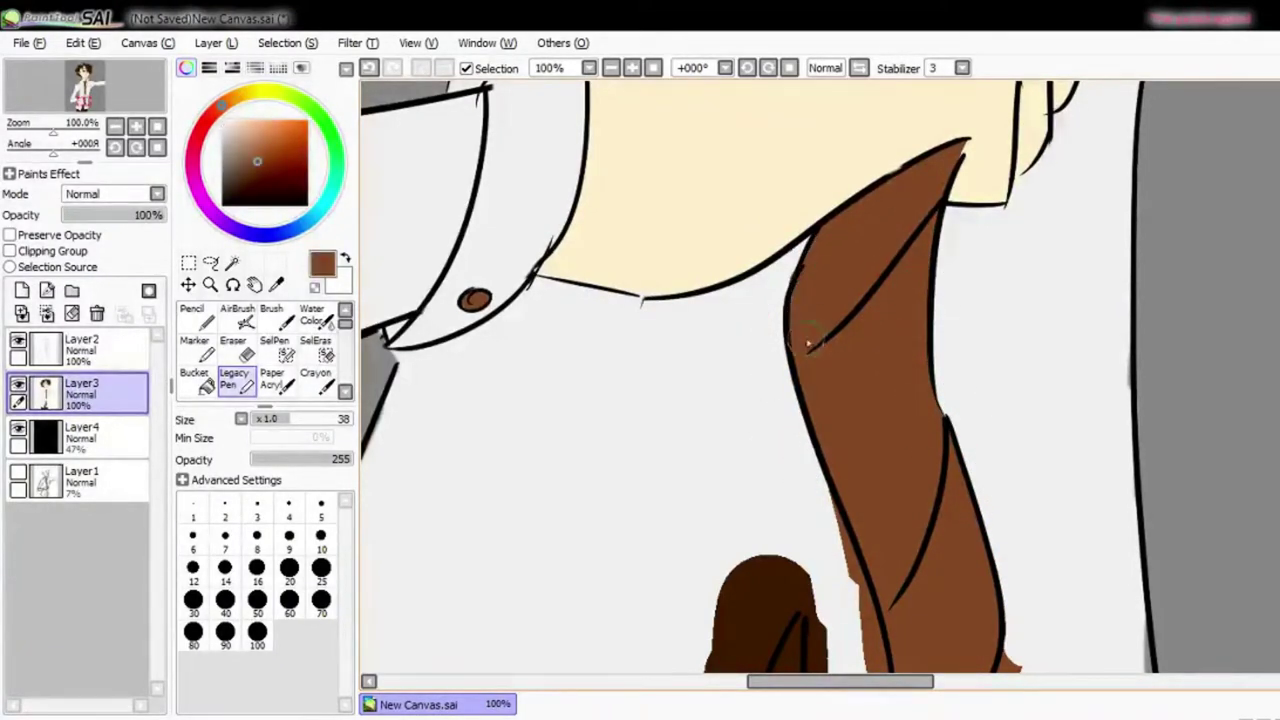
- Cover the brown overspill around the tie's lower end and tip with shirt color
{"action": "left_click", "coordinate": [751, 292], "text": "alt"}
{"action": "scroll", "coordinate": [1112, 278], "scroll_direction": "down", "scroll_amount": 2}
{"action": "scroll", "coordinate": [914, 529], "scroll_direction": "down", "scroll_amount": 1}
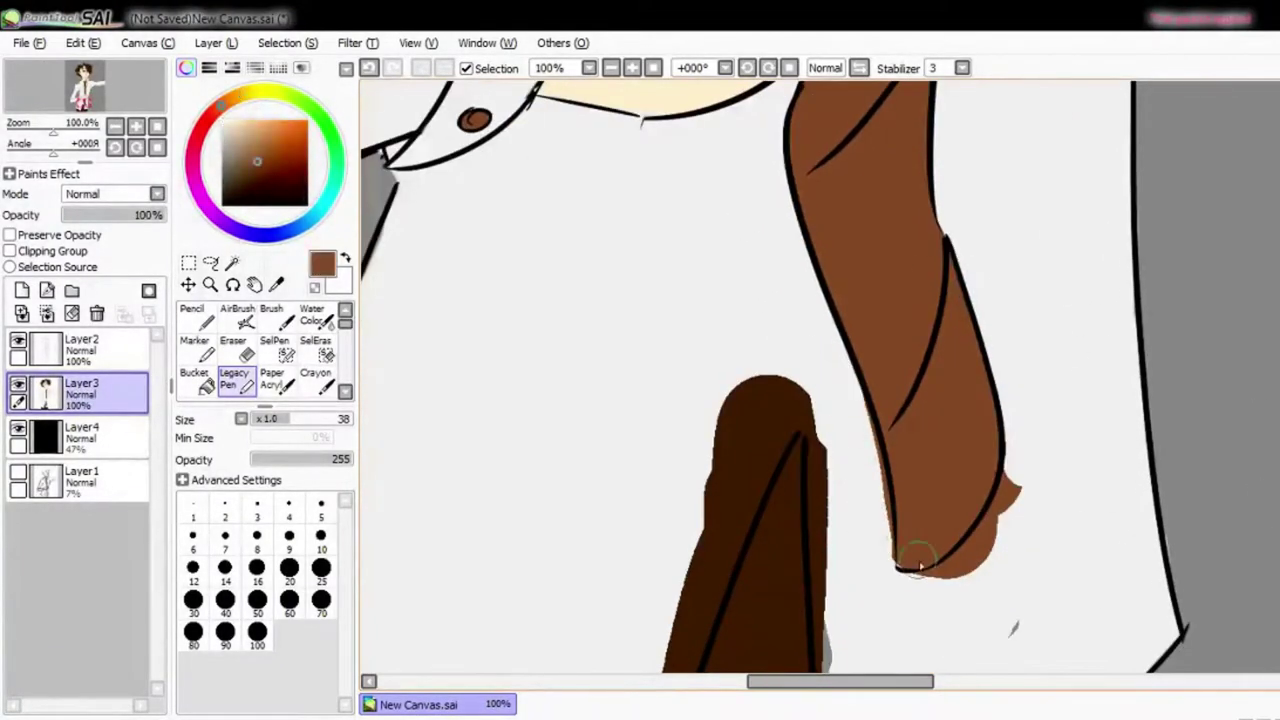
{"action": "left_click_drag", "start_coordinate": [897, 603], "coordinate": [990, 610]}
{"action": "left_click_drag", "start_coordinate": [1005, 560], "coordinate": [1022, 465]}
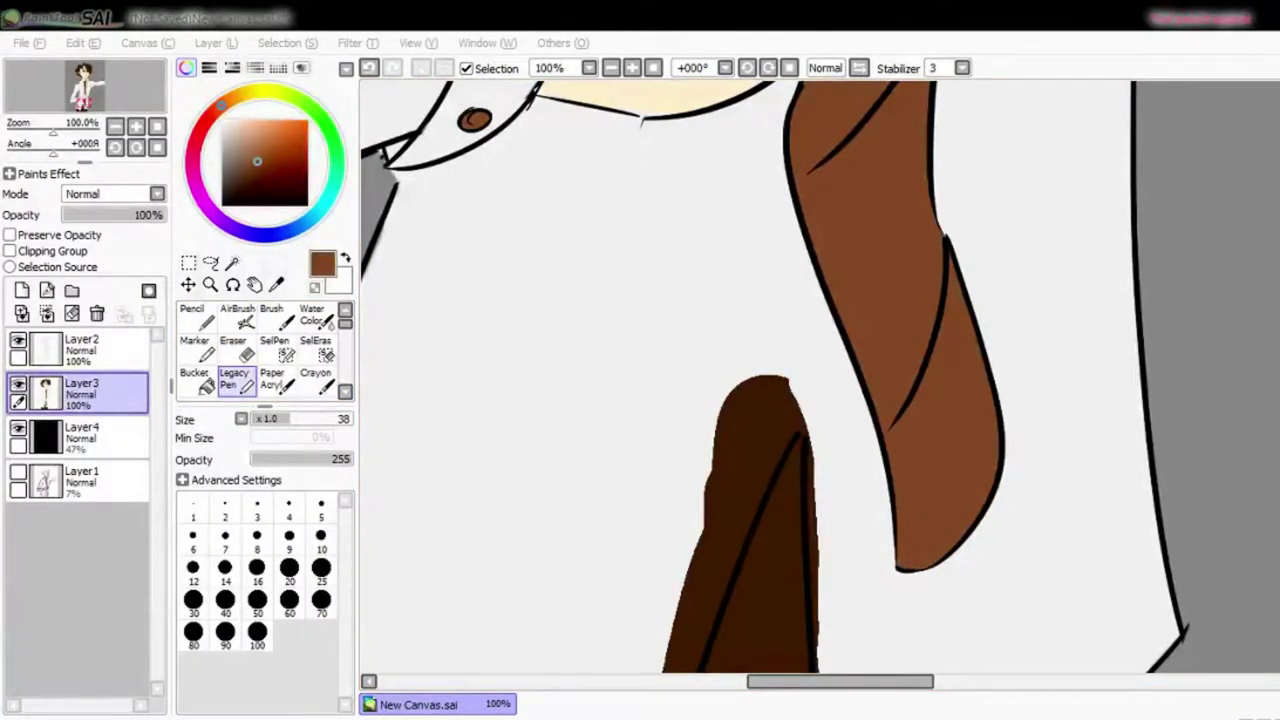
- Cover the dark brown trouser overspill along both edges of the shirt's front opening with shirt color
{"action": "mouse_move", "coordinate": [836, 556]}
{"action": "left_mouse_down"}
{"action": "mouse_move", "coordinate": [843, 463]}
{"action": "mouse_move", "coordinate": [836, 560]}
{"action": "left_mouse_up"}
{"action": "left_click", "coordinate": [843, 470], "text": "alt"}
{"action": "scroll", "coordinate": [839, 381], "scroll_direction": "down", "scroll_amount": 3}
{"action": "mouse_move", "coordinate": [800, 200]}
{"action": "left_mouse_down"}
{"action": "mouse_move", "coordinate": [666, 413]}
{"action": "mouse_move", "coordinate": [734, 310]}
{"action": "mouse_move", "coordinate": [756, 405]}
{"action": "mouse_move", "coordinate": [784, 418]}
{"action": "mouse_move", "coordinate": [664, 417]}
{"action": "mouse_move", "coordinate": [604, 532]}
{"action": "mouse_move", "coordinate": [596, 630]}
{"action": "left_mouse_up"}
{"action": "left_click", "coordinate": [664, 414], "text": "alt"}
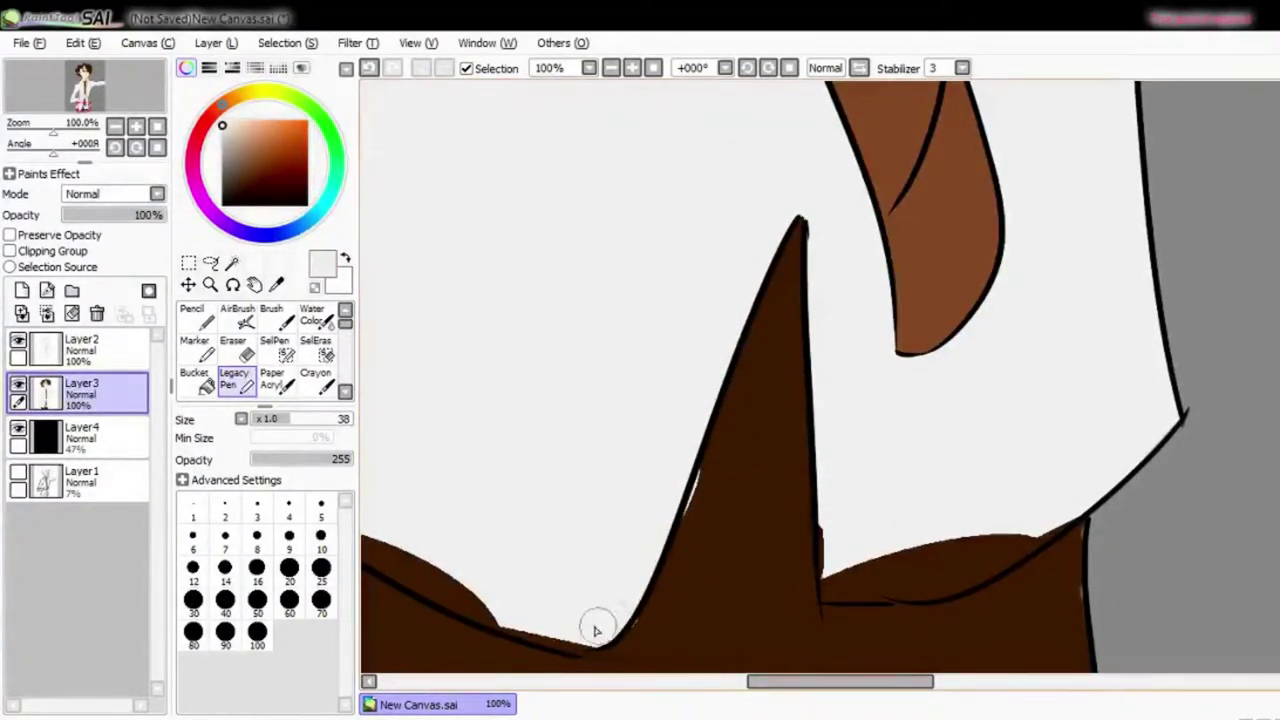
- Cover the dark brown overspill above the shirt hem on both sides of the opening with shirt color
{"action": "left_click", "coordinate": [838, 515], "text": "alt"}
{"action": "left_click_drag", "start_coordinate": [828, 588], "coordinate": [1045, 517]}
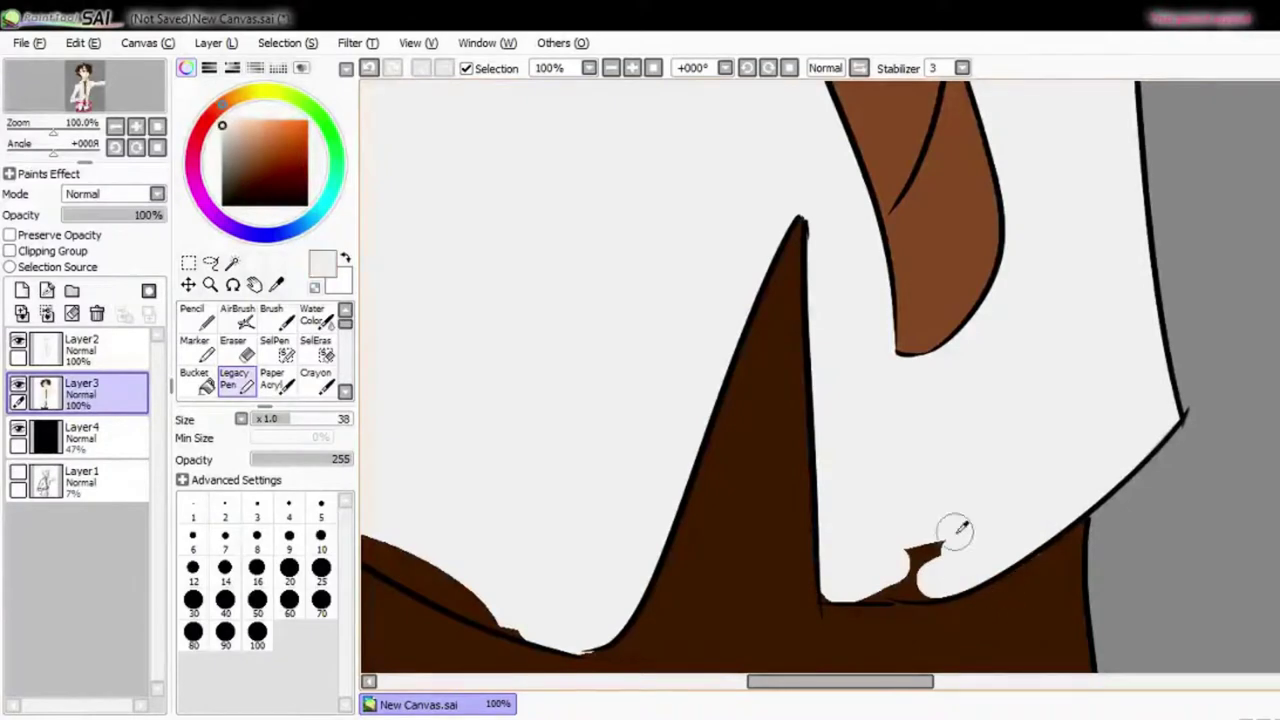
{"action": "scroll", "coordinate": [841, 597], "scroll_direction": "down", "scroll_amount": 3}
{"action": "left_click", "coordinate": [907, 490], "text": "alt"}
{"action": "scroll", "coordinate": [598, 540], "scroll_direction": "left", "scroll_amount": 5}
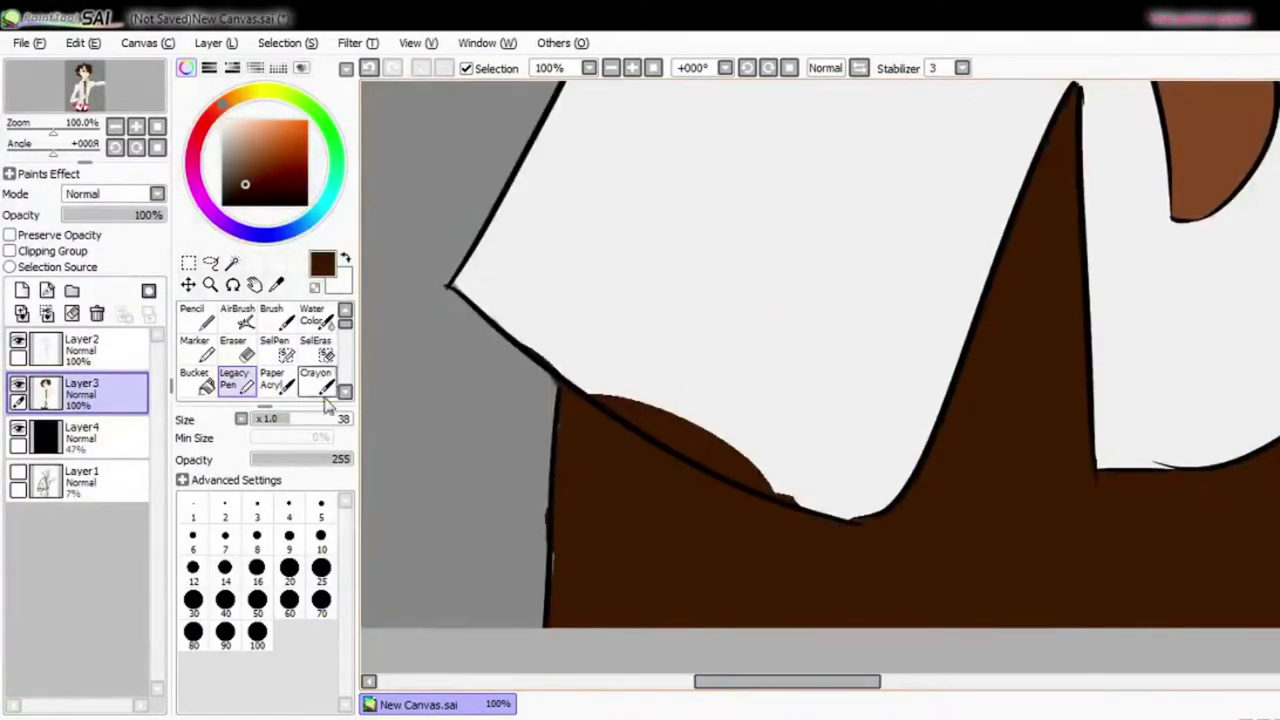
{"action": "left_click", "coordinate": [557, 350], "text": "alt"}
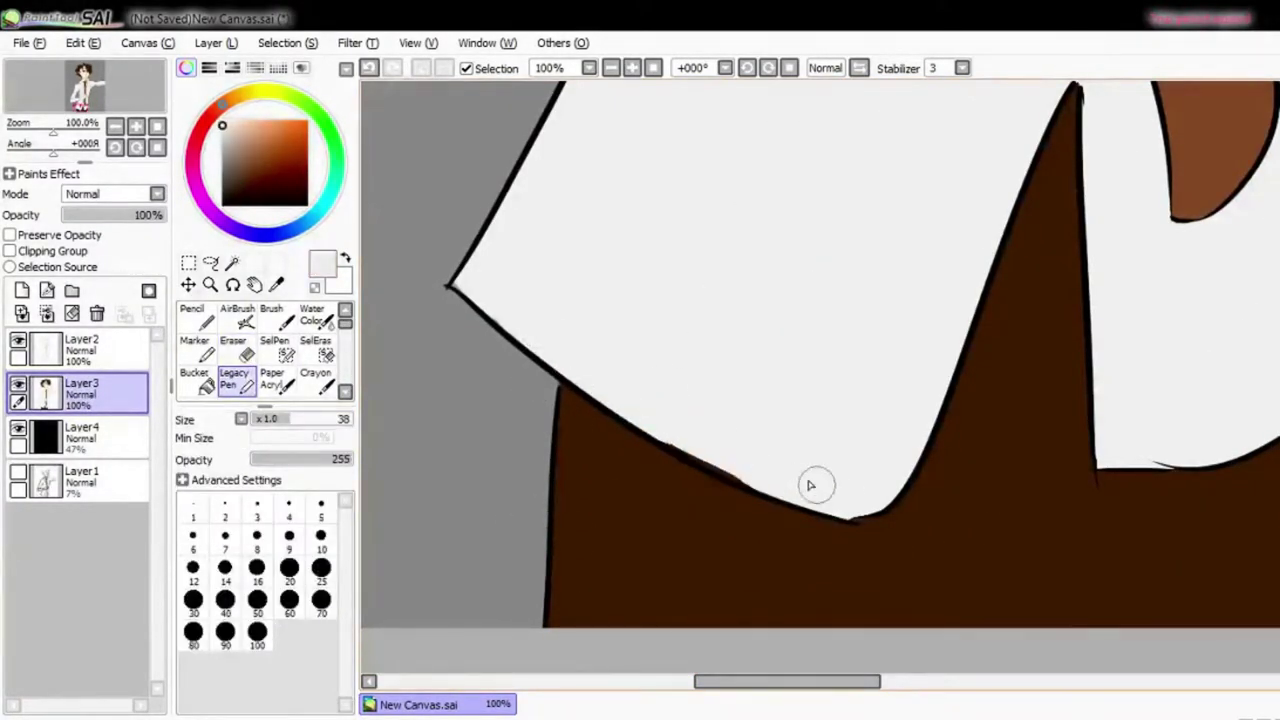
- Remove the dark backing layer and add a new layer above the flat color layer
{"action": "key", "text": "e"}
{"action": "key", "text": "minus"}
{"action": "key", "text": "minus"}
{"action": "key", "text": "minus"}
{"action": "key", "text": "minus"}
{"action": "key", "text": "minus"}
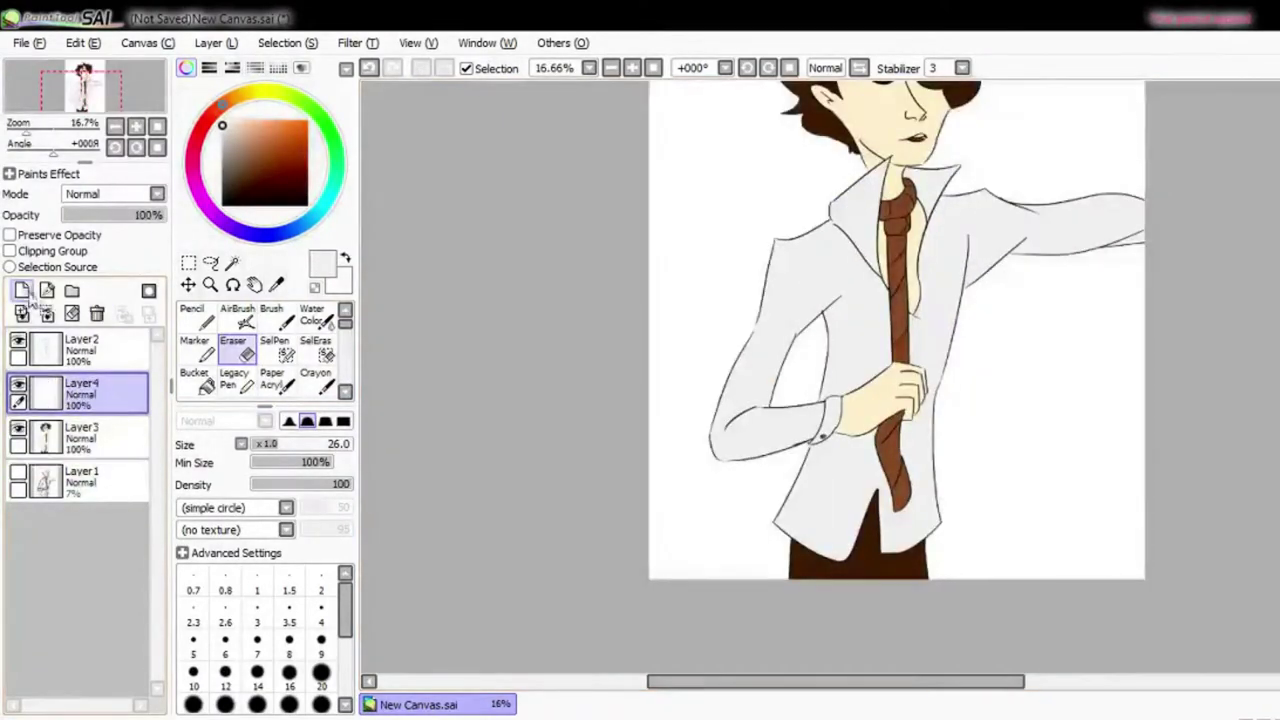
- Paint darker tan shadows on the skin of the forehead, nose, ear and neck
{"action": "key", "text": "plus"}
{"action": "key", "text": "plus"}
{"action": "left_click", "coordinate": [692, 195], "text": "alt"}
{"action": "left_click", "coordinate": [239, 131]}
{"action": "key", "text": "e"}
{"action": "left_click_drag", "start_coordinate": [775, 150], "coordinate": [749, 223]}
{"action": "scroll", "coordinate": [577, 178], "scroll_direction": "up", "scroll_amount": 2}
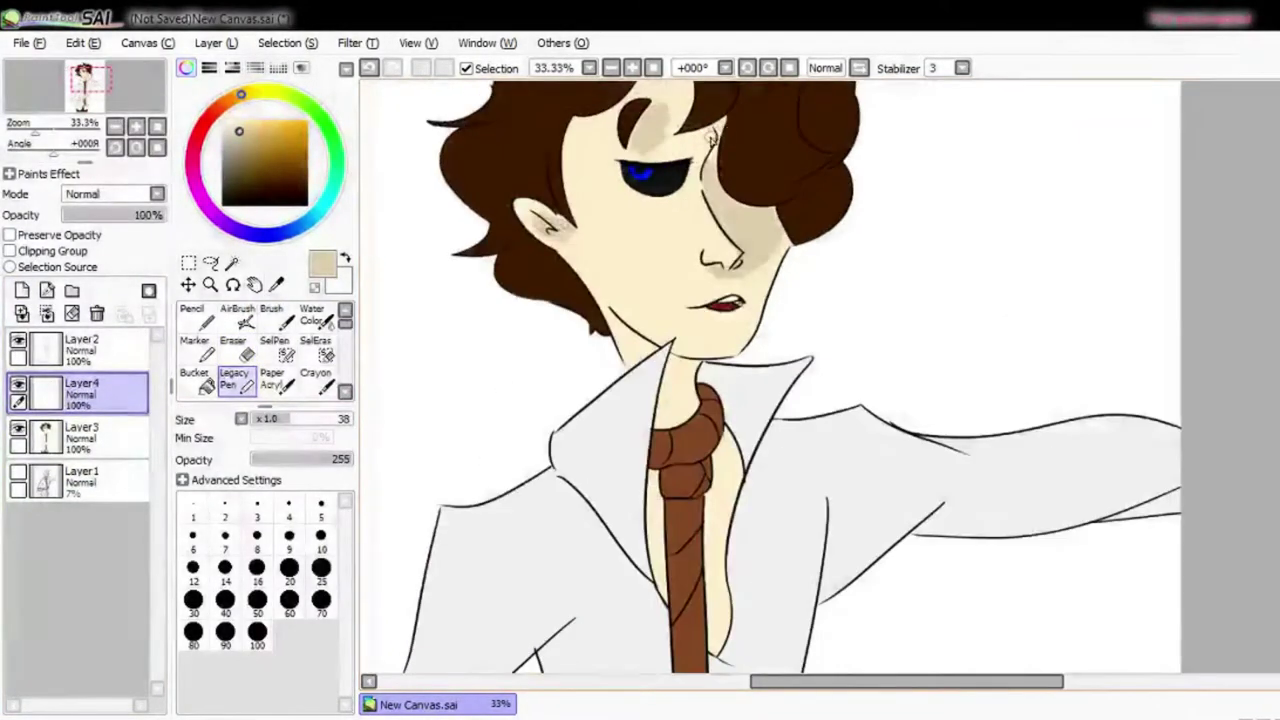
{"action": "key", "text": "minus"}
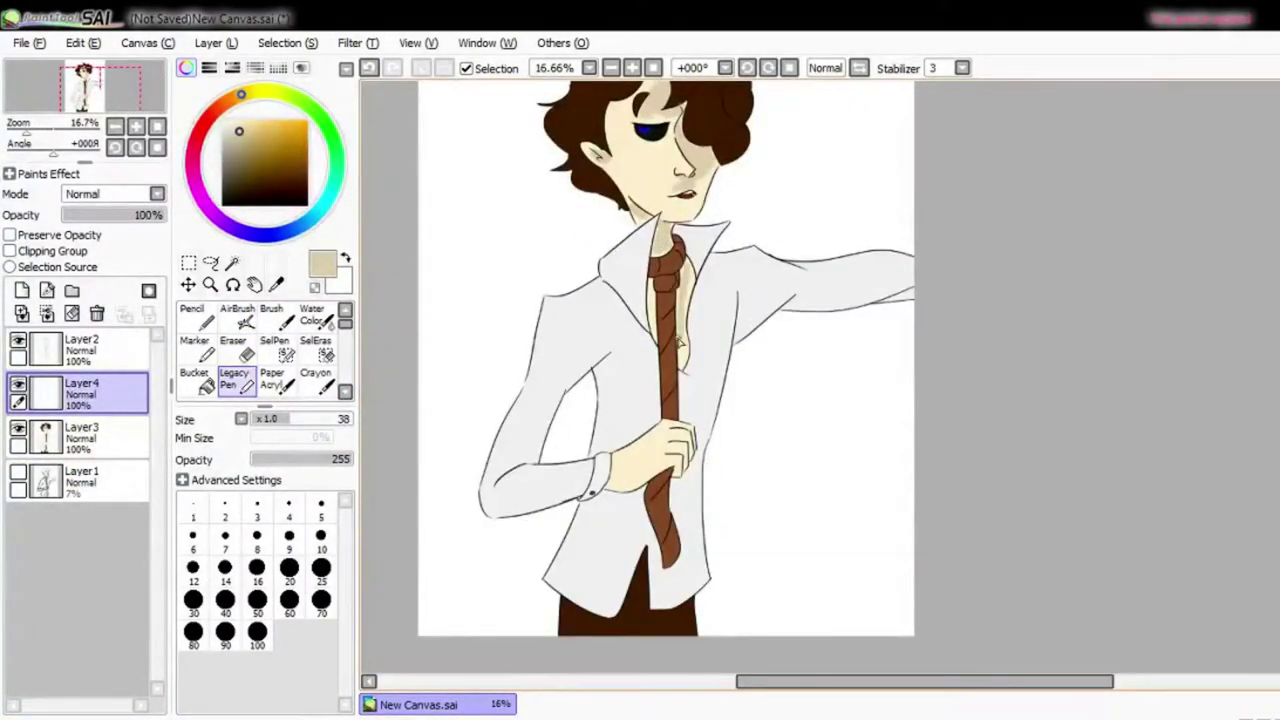
- Blur the skin shadows with the Blur brush and lower the shading layer's opacity to 62%
{"action": "key", "text": "b"}
{"action": "scroll", "coordinate": [650, 172], "scroll_direction": "up", "scroll_amount": 3}
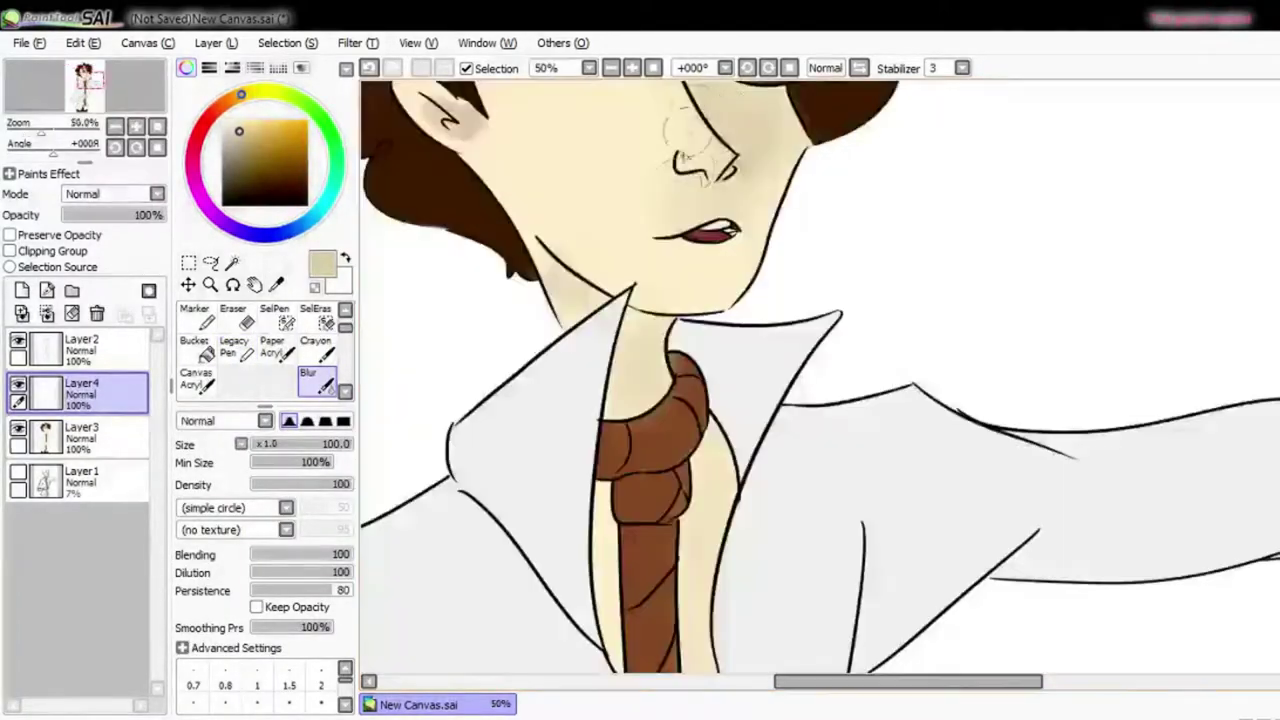
{"action": "scroll", "coordinate": [650, 172], "scroll_direction": "down", "scroll_amount": 1}
{"action": "scroll", "coordinate": [650, 172], "scroll_direction": "down", "scroll_amount": 3}
- Add a new layer and paint bright red patches across the cheeks and nose and on the knuckles
{"action": "left_click", "coordinate": [22, 290]}
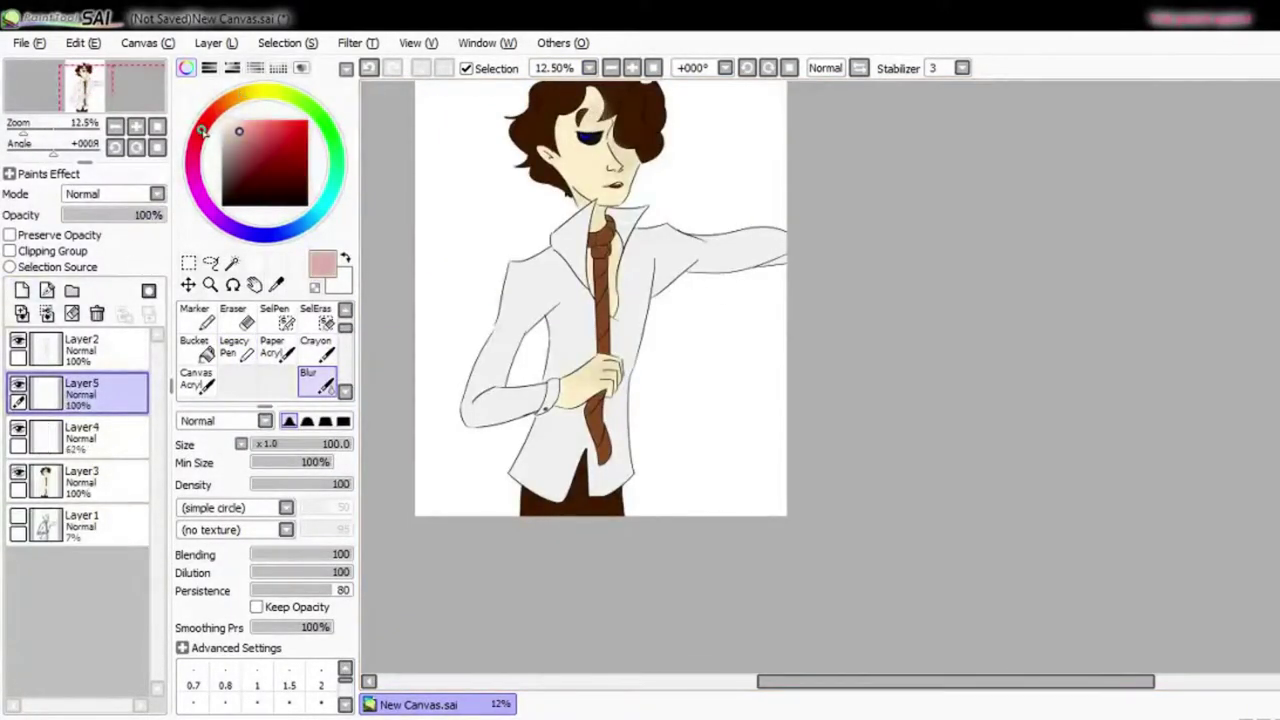
{"action": "left_click", "coordinate": [201, 129]}
{"action": "left_click", "coordinate": [233, 347]}
{"action": "scroll", "coordinate": [600, 160], "scroll_direction": "up", "scroll_amount": 3}
{"action": "left_click_drag", "start_coordinate": [429, 214], "coordinate": [614, 129]}
{"action": "left_click_drag", "start_coordinate": [380, 200], "coordinate": [660, 130]}
{"action": "scroll", "coordinate": [600, 160], "scroll_direction": "down", "scroll_amount": 3}
{"action": "key", "text": "e"}
- Blur the red patches on the hand and face into a soft blush and set the layer's opacity to 42%
{"action": "key", "text": "b"}
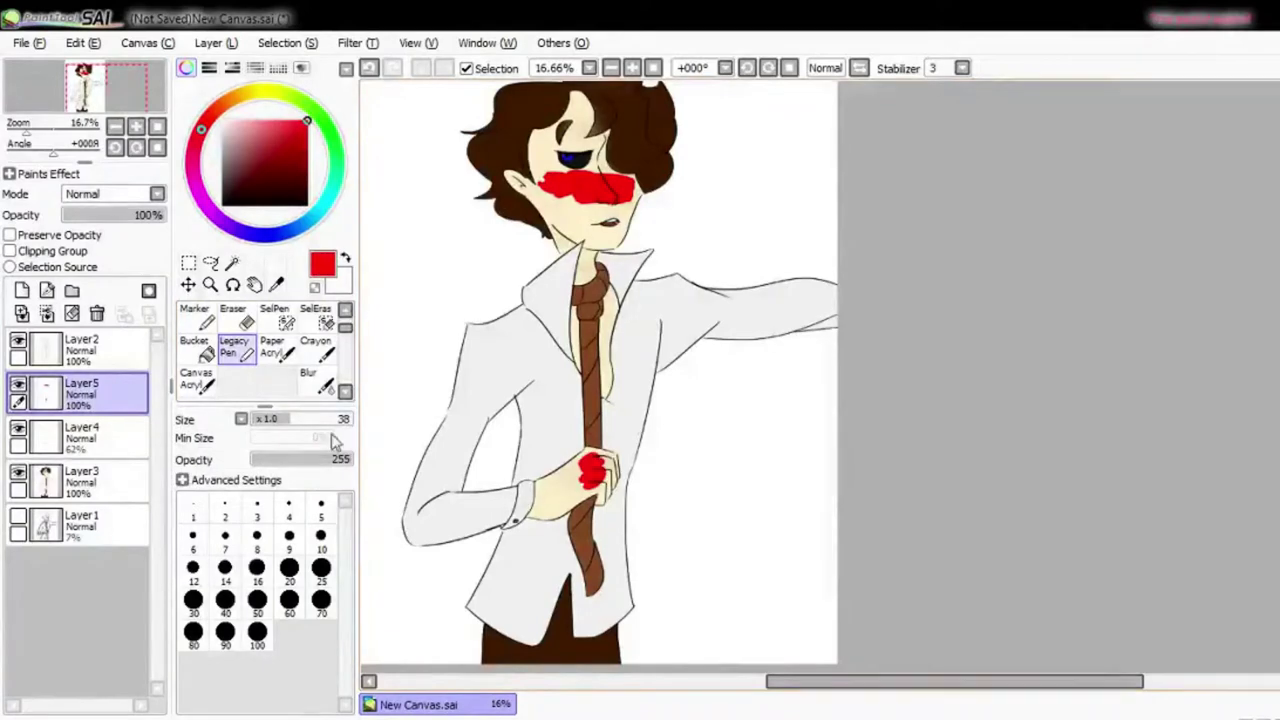
{"action": "scroll", "coordinate": [586, 463], "scroll_direction": "up", "scroll_amount": 2}
{"action": "left_click_drag", "start_coordinate": [560, 450], "coordinate": [610, 480]}
{"action": "scroll", "coordinate": [600, 200], "scroll_direction": "up", "scroll_amount": 2}
{"action": "mouse_move", "coordinate": [520, 240]}
{"action": "left_mouse_down"}
{"action": "mouse_move", "coordinate": [686, 258]}
{"action": "mouse_move", "coordinate": [565, 225]}
{"action": "left_mouse_up"}
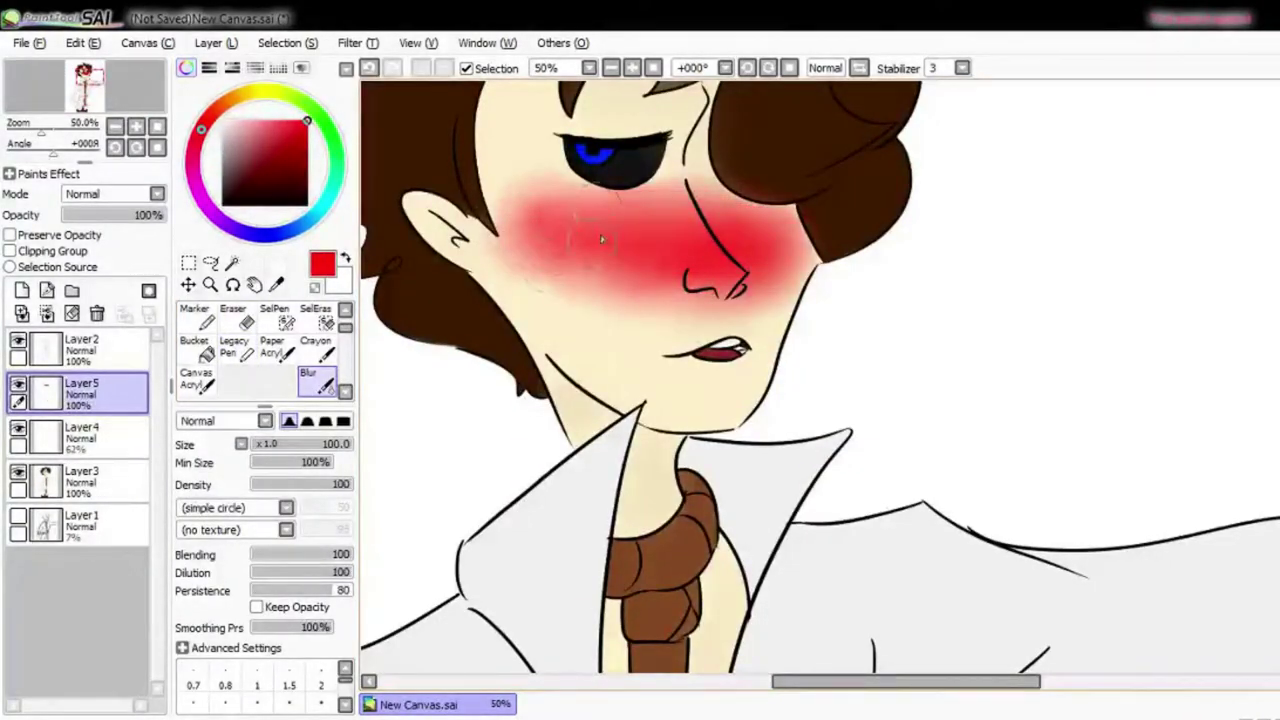
{"action": "scroll", "coordinate": [600, 250], "scroll_direction": "down", "scroll_amount": 3}
{"action": "left_click_drag", "start_coordinate": [160, 215], "coordinate": [108, 216]}
- Add a new layer and paint very dark brown shadows along the hair curls
{"action": "left_click", "coordinate": [22, 290]}
{"action": "scroll", "coordinate": [620, 210], "scroll_direction": "up", "scroll_amount": 4}
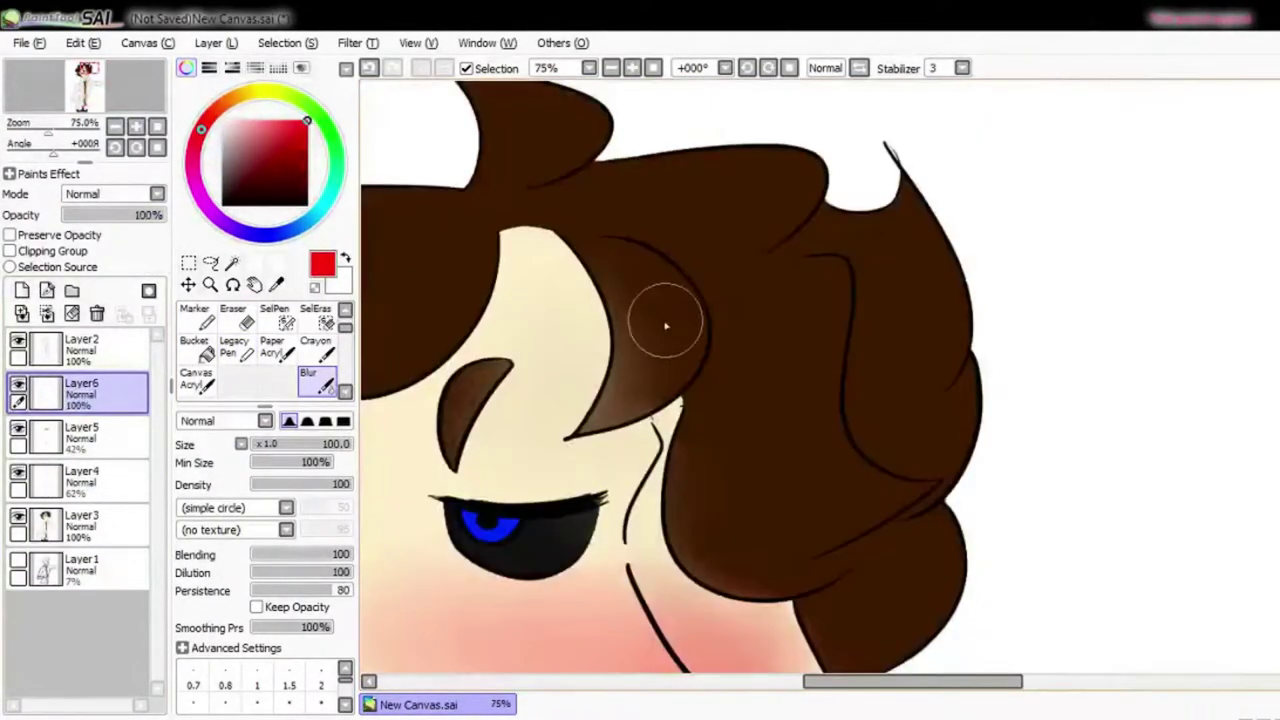
{"action": "left_click", "coordinate": [650, 290], "text": "alt"}
{"action": "left_click", "coordinate": [233, 347]}
{"action": "left_click_drag", "start_coordinate": [590, 270], "coordinate": [640, 390]}
{"action": "left_click_drag", "start_coordinate": [720, 350], "coordinate": [670, 550]}
{"action": "left_click_drag", "start_coordinate": [700, 466], "coordinate": [900, 470]}
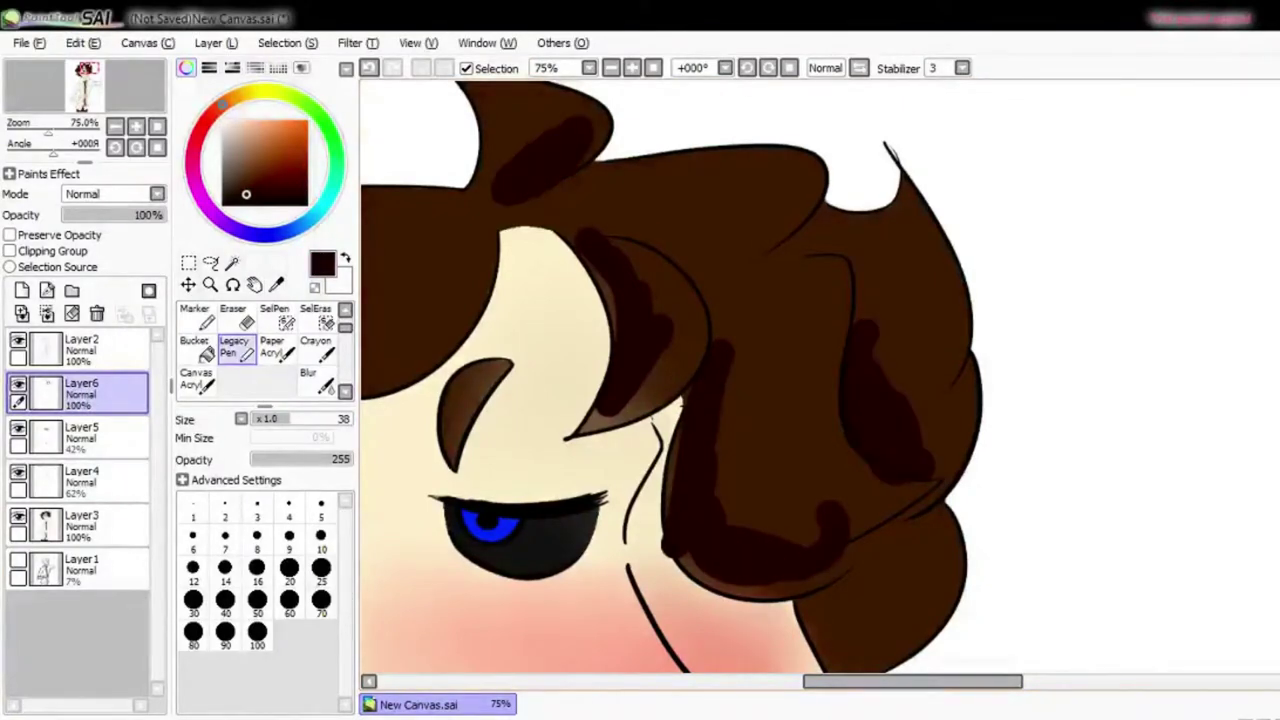
{"action": "scroll", "coordinate": [700, 450], "scroll_direction": "down", "scroll_amount": 3}
{"action": "scroll", "coordinate": [566, 638], "scroll_direction": "down", "scroll_amount": 3}
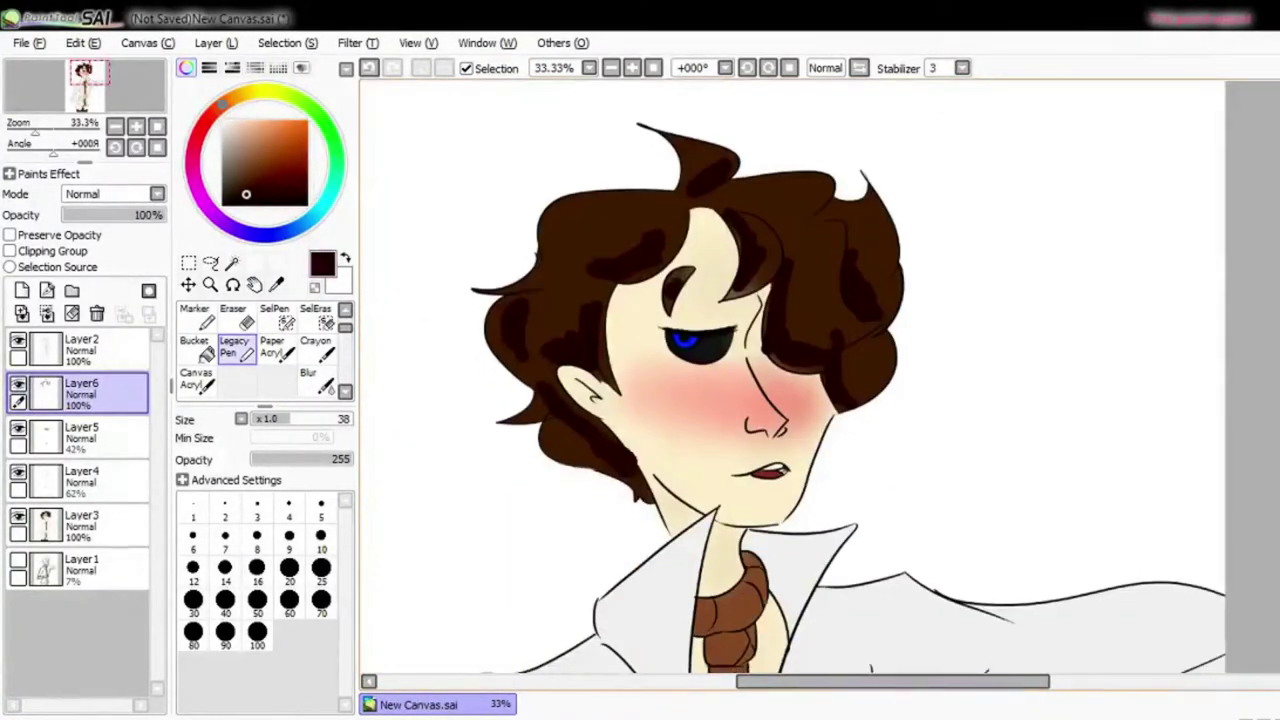
- Draw a thin fold line on the trousers on the line art layer, Layer2
{"action": "scroll", "coordinate": [640, 450], "scroll_direction": "up", "scroll_amount": 3}
{"action": "left_click", "coordinate": [82, 345]}
{"action": "left_click", "coordinate": [197, 316]}
{"action": "scroll", "coordinate": [560, 68], "scroll_direction": "down", "scroll_amount": 5}
{"action": "scroll", "coordinate": [560, 68], "scroll_direction": "up", "scroll_amount": 5}
{"action": "scroll", "coordinate": [640, 400], "scroll_direction": "down", "scroll_amount": 4}
- Paint very dark brown shadows on the trousers along the folds and beneath the shirt hem on Layer6
{"action": "left_click", "coordinate": [620, 450], "text": "alt"}
{"action": "left_click", "coordinate": [233, 378]}
{"action": "left_click", "coordinate": [82, 390]}
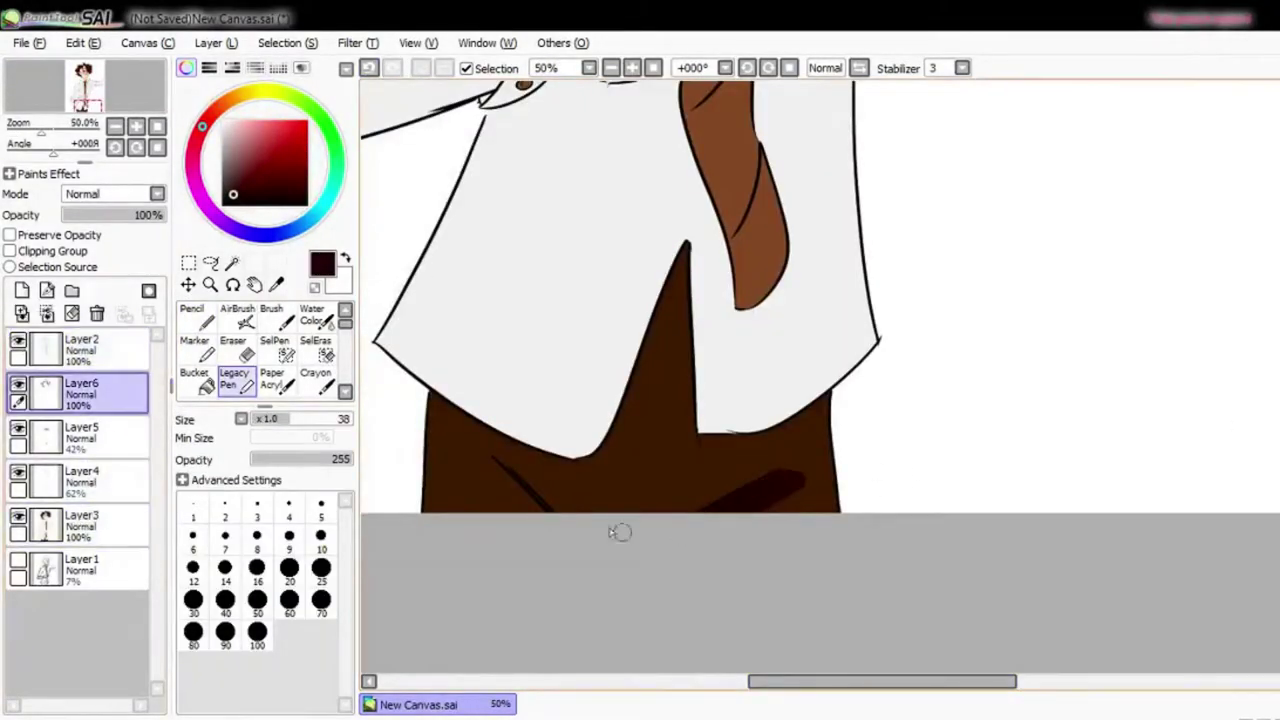
{"action": "left_click_drag", "start_coordinate": [482, 462], "coordinate": [645, 428]}
{"action": "scroll", "coordinate": [640, 400], "scroll_direction": "down", "scroll_amount": 2}
- Paint lighter brown highlights on the hair curls and the trousers
{"action": "scroll", "coordinate": [640, 350], "scroll_direction": "up", "scroll_amount": 2}
{"action": "left_click", "coordinate": [245, 165]}
{"action": "left_click_drag", "start_coordinate": [600, 160], "coordinate": [640, 200]}
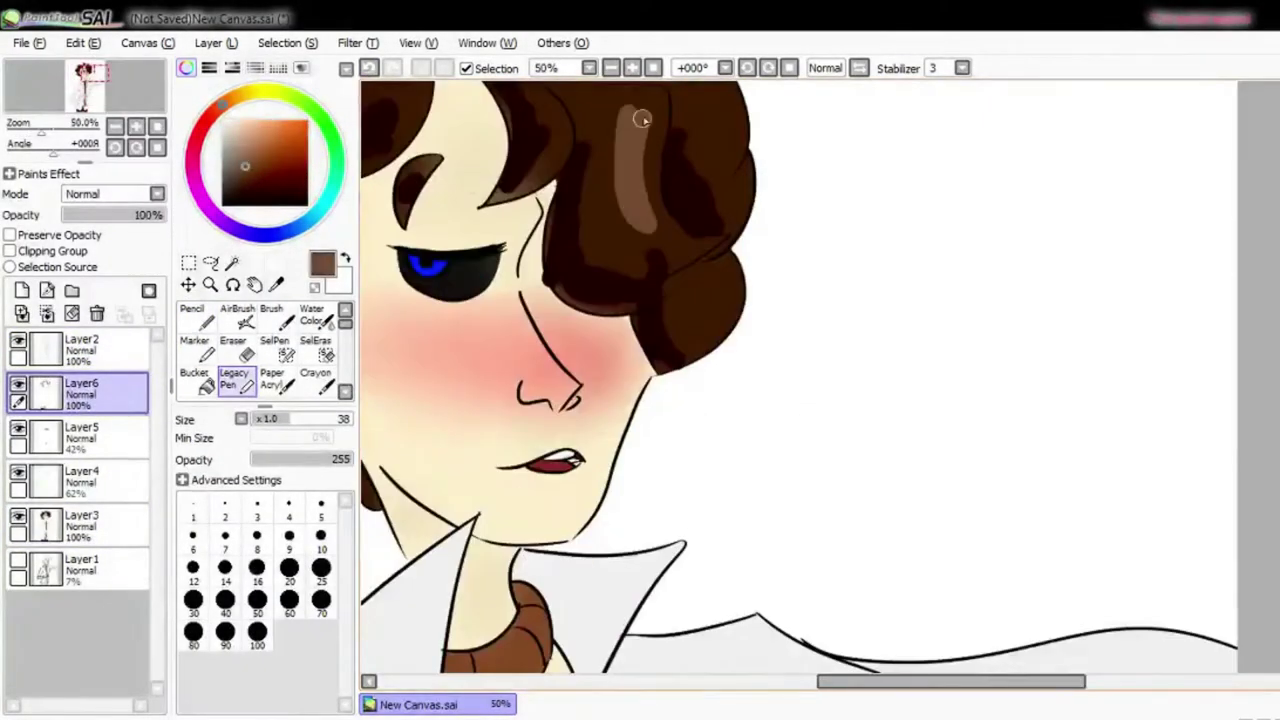
{"action": "scroll", "coordinate": [640, 350], "scroll_direction": "down", "scroll_amount": 2}
{"action": "scroll", "coordinate": [640, 350], "scroll_direction": "up", "scroll_amount": 2}
{"action": "scroll", "coordinate": [640, 400], "scroll_direction": "left", "scroll_amount": 4}
{"action": "scroll", "coordinate": [640, 400], "scroll_direction": "down", "scroll_amount": 3}
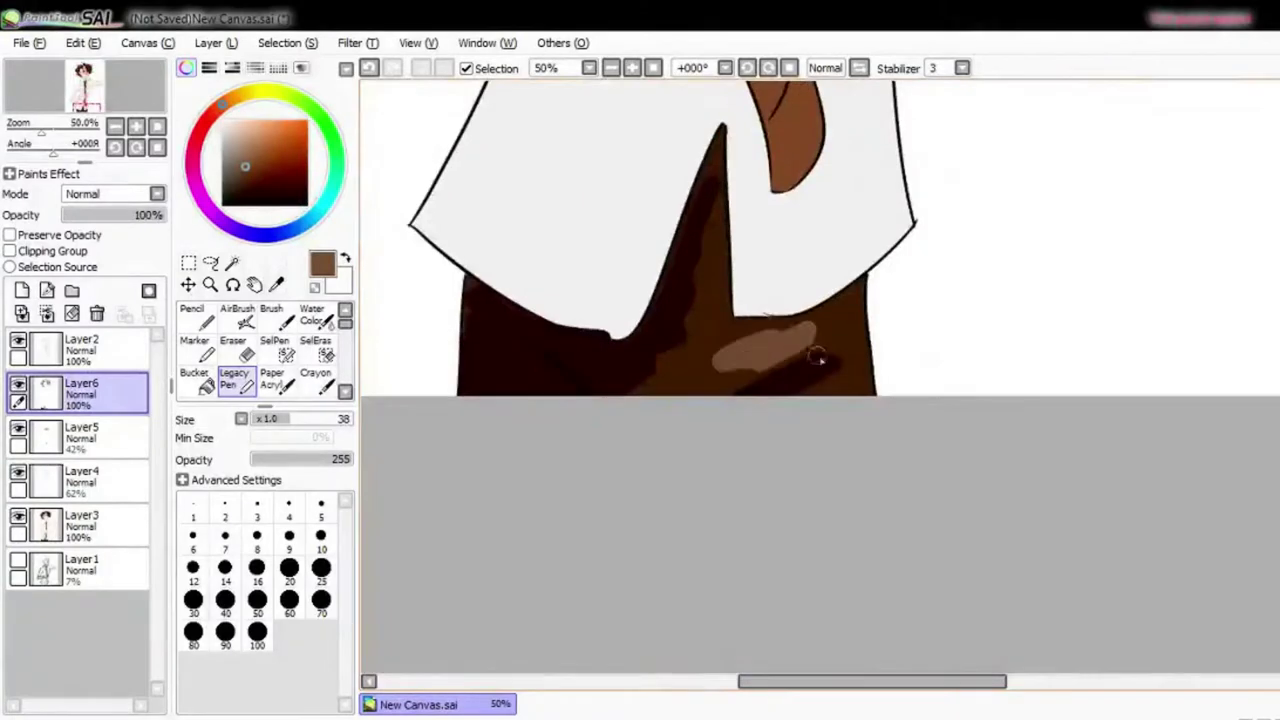
- Blend the hair shadows and highlights with the Blur brush and set the layer's opacity to 67%
{"action": "scroll", "coordinate": [640, 400], "scroll_direction": "up", "scroll_amount": 3}
{"action": "scroll", "coordinate": [260, 350], "scroll_direction": "down", "scroll_amount": 1}
{"action": "left_click", "coordinate": [308, 378]}
{"action": "mouse_move", "coordinate": [884, 277]}
{"action": "left_mouse_down"}
{"action": "mouse_move", "coordinate": [677, 277]}
{"action": "mouse_move", "coordinate": [694, 226]}
{"action": "mouse_move", "coordinate": [757, 449]}
{"action": "mouse_move", "coordinate": [750, 430]}
{"action": "left_mouse_up"}
{"action": "scroll", "coordinate": [967, 270], "scroll_direction": "right", "scroll_amount": 3}
{"action": "mouse_move", "coordinate": [967, 270]}
{"action": "left_mouse_down"}
{"action": "mouse_move", "coordinate": [900, 214]}
{"action": "mouse_move", "coordinate": [890, 120]}
{"action": "left_mouse_up"}
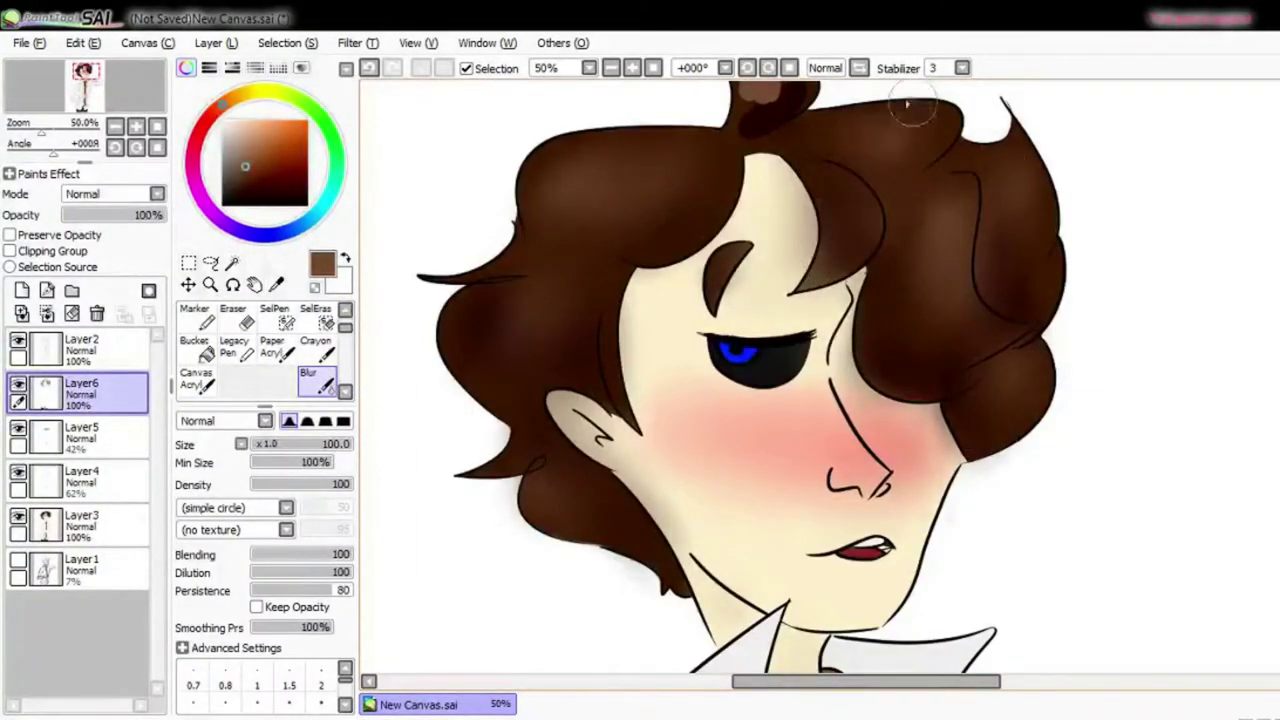
{"action": "scroll", "coordinate": [1245, 340], "scroll_direction": "down", "scroll_amount": 3}
{"action": "scroll", "coordinate": [1245, 340], "scroll_direction": "left", "scroll_amount": 2}
{"action": "scroll", "coordinate": [834, 529], "scroll_direction": "down", "scroll_amount": 4}
{"action": "scroll", "coordinate": [731, 414], "scroll_direction": "up", "scroll_amount": 3}
{"action": "scroll", "coordinate": [737, 649], "scroll_direction": "down", "scroll_amount": 2}
{"action": "scroll", "coordinate": [737, 649], "scroll_direction": "down", "scroll_amount": 3}
{"action": "left_click", "coordinate": [129, 214]}
- Paint white highlights on the collar, sleeves and shirt front on a new layer, Layer7, and blend them with the Blur brush
{"action": "scroll", "coordinate": [811, 277], "scroll_direction": "up", "scroll_amount": 3}
{"action": "left_click", "coordinate": [22, 290]}
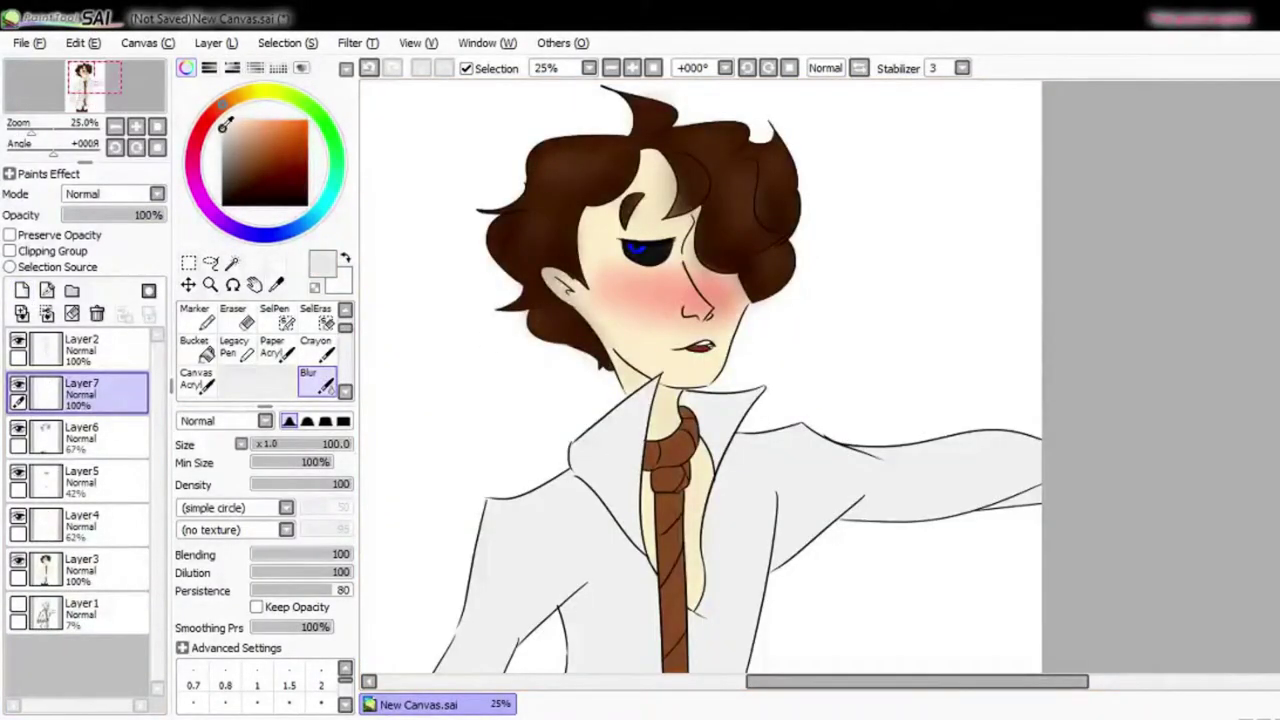
{"action": "left_click", "coordinate": [233, 346]}
{"action": "scroll", "coordinate": [826, 465], "scroll_direction": "left", "scroll_amount": 2}
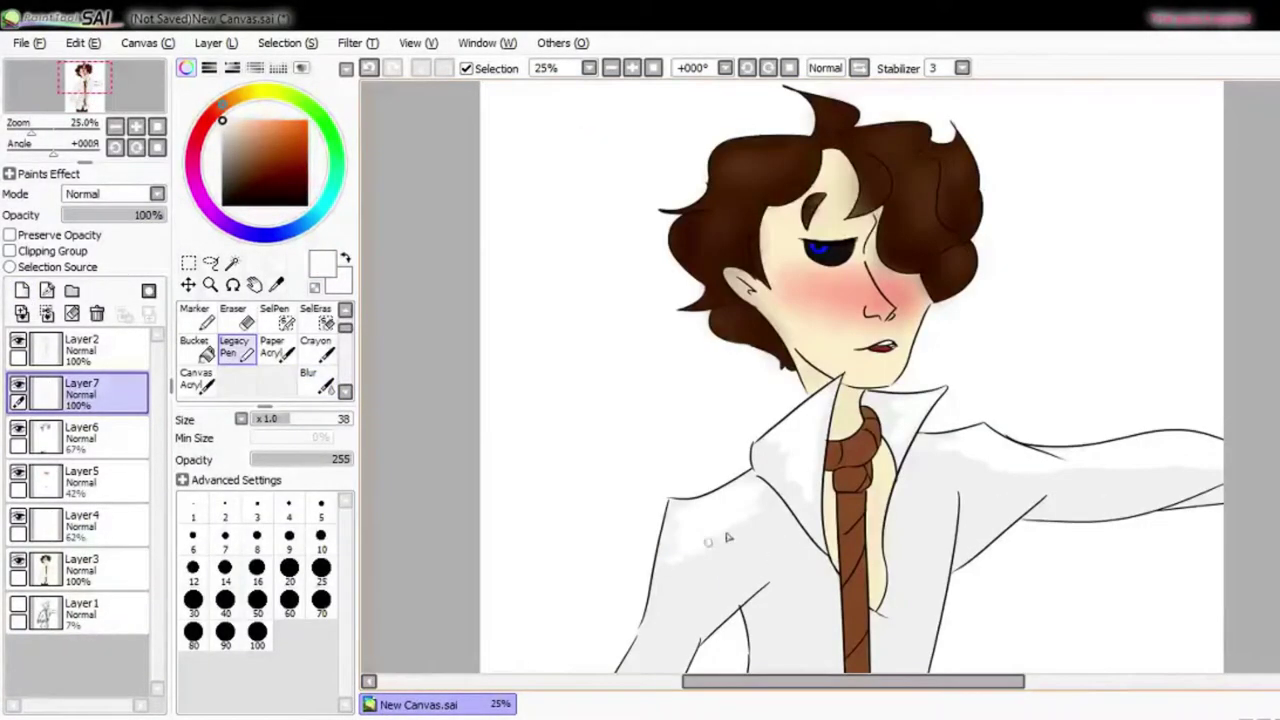
{"action": "scroll", "coordinate": [826, 465], "scroll_direction": "down", "scroll_amount": 2}
{"action": "scroll", "coordinate": [868, 413], "scroll_direction": "down", "scroll_amount": 2}
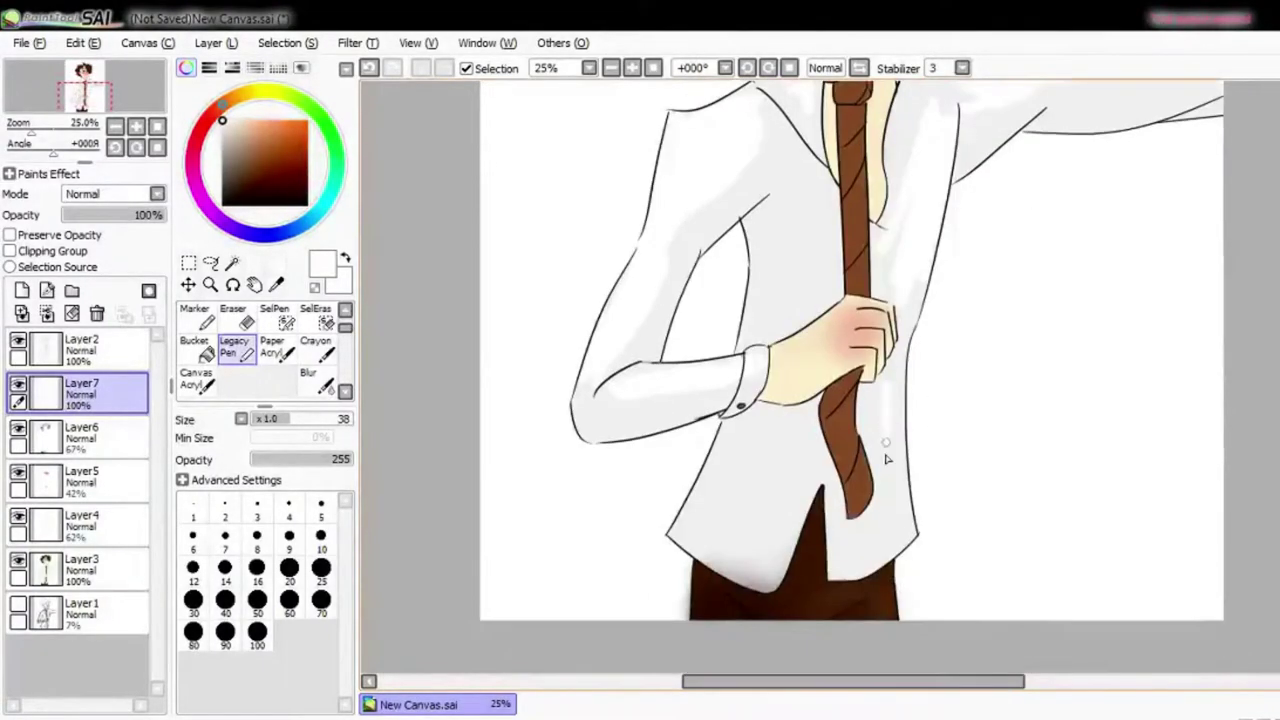
{"action": "key", "text": "b"}
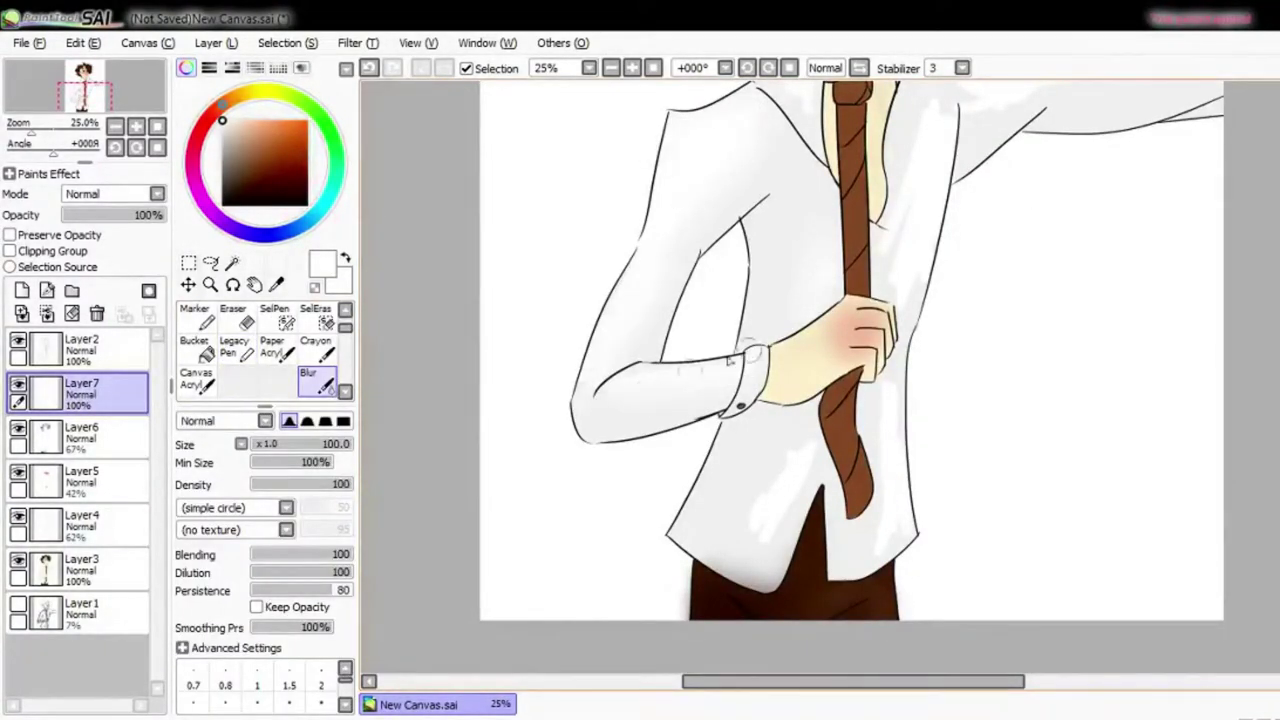
{"action": "left_click", "coordinate": [806, 510]}
- Paint dark reddish-brown shadows along the tie's knot and folds on a new layer, Layer8, and blend them with the Blur brush
{"action": "scroll", "coordinate": [840, 175], "scroll_direction": "up", "scroll_amount": 1}
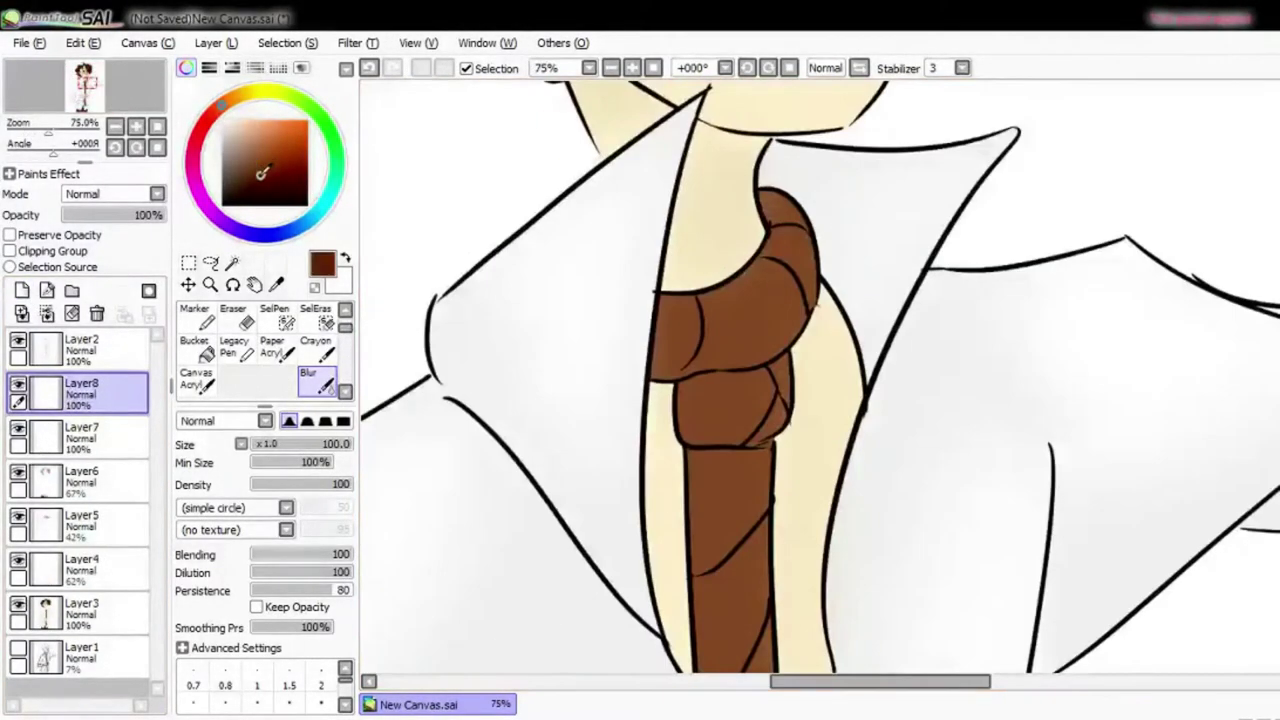
{"action": "left_click", "coordinate": [234, 347]}
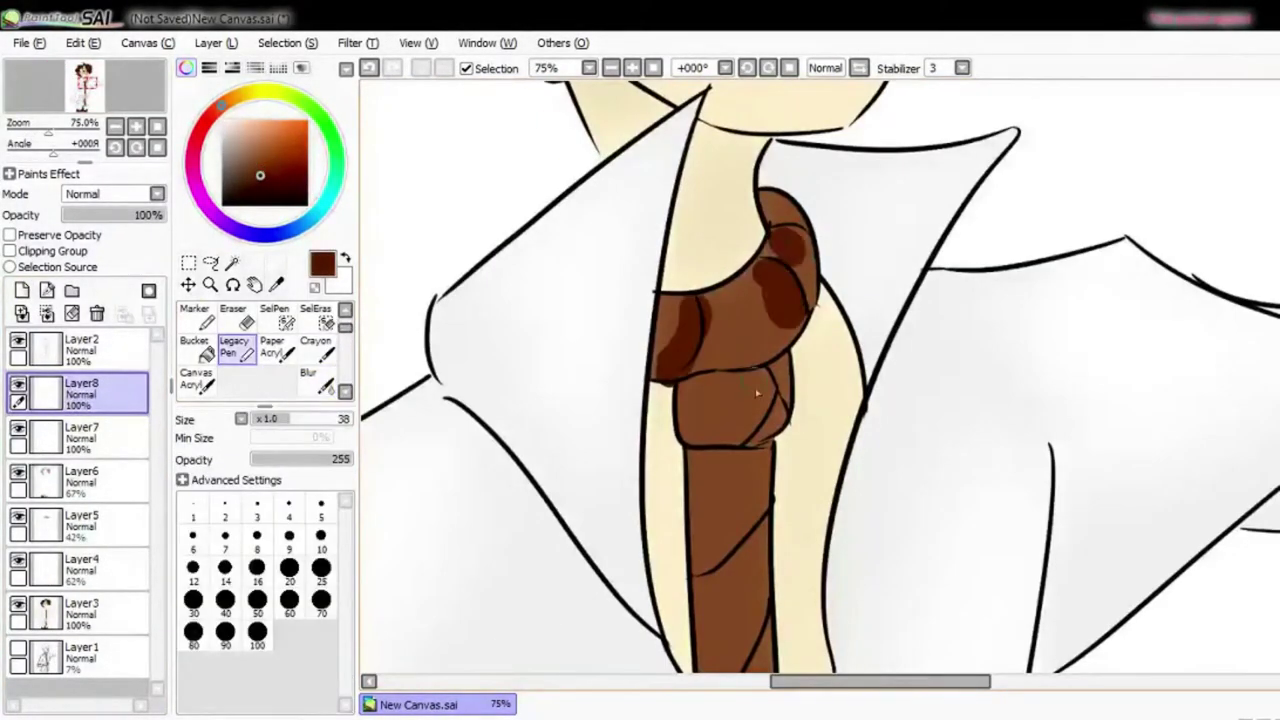
{"action": "left_click_drag", "start_coordinate": [700, 500], "coordinate": [740, 620]}
{"action": "scroll", "coordinate": [820, 380], "scroll_direction": "down", "scroll_amount": 10}
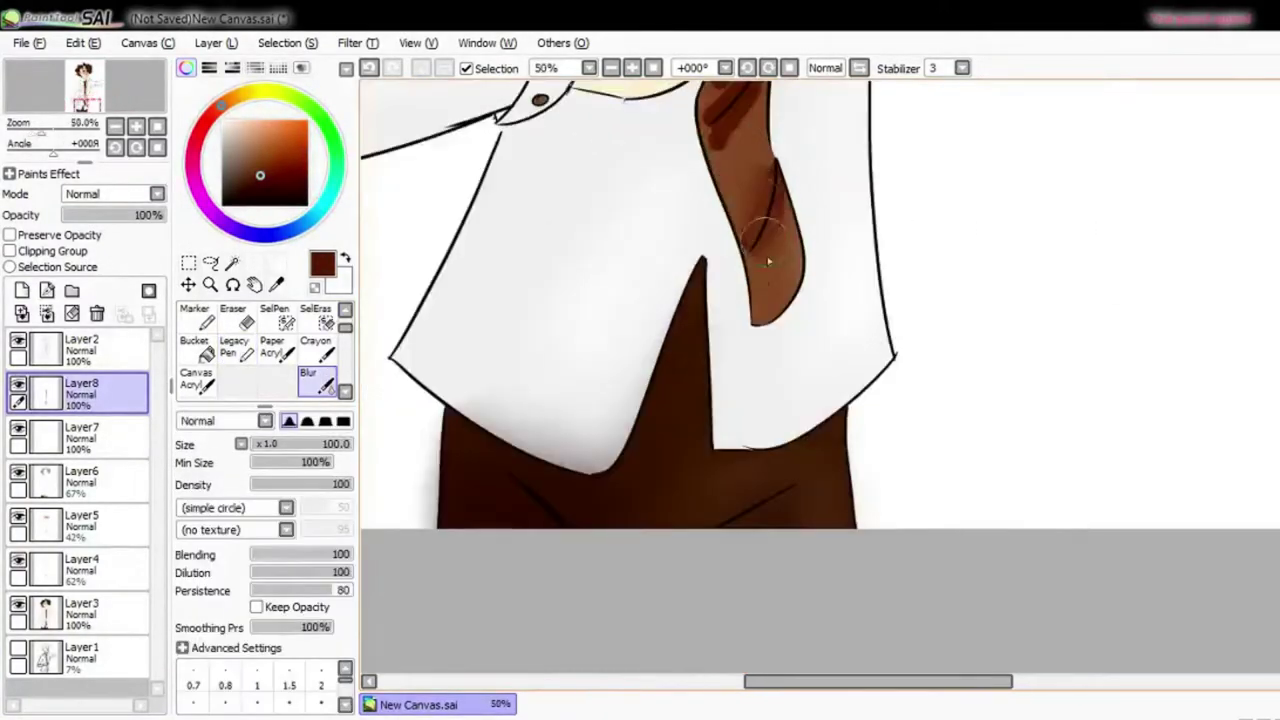
{"action": "scroll", "coordinate": [769, 262], "scroll_direction": "down", "scroll_amount": 3}
{"action": "scroll", "coordinate": [769, 262], "scroll_direction": "up", "scroll_amount": 2}
- Paint a grey highlight on the black eyeball on a new layer, Layer9, blur it and set the layer's opacity to 65%
{"action": "scroll", "coordinate": [800, 300], "scroll_direction": "up", "scroll_amount": 5}
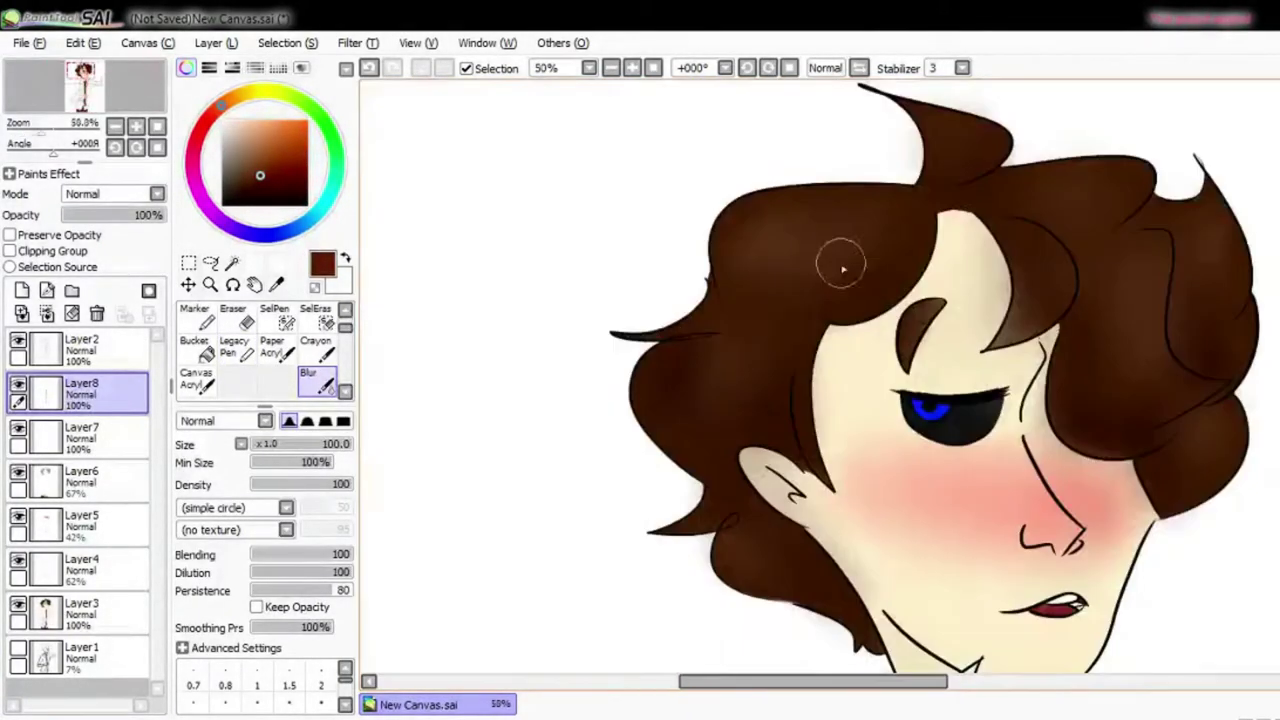
{"action": "scroll", "coordinate": [837, 260], "scroll_direction": "up", "scroll_amount": 2}
{"action": "scroll", "coordinate": [737, 403], "scroll_direction": "up", "scroll_amount": 2}
{"action": "left_click_drag", "start_coordinate": [470, 340], "coordinate": [558, 400]}
{"action": "left_click", "coordinate": [220, 160]}
{"action": "left_click_drag", "start_coordinate": [660, 400], "coordinate": [790, 340]}
{"action": "left_click", "coordinate": [308, 378]}
{"action": "left_click_drag", "start_coordinate": [580, 443], "coordinate": [731, 375]}
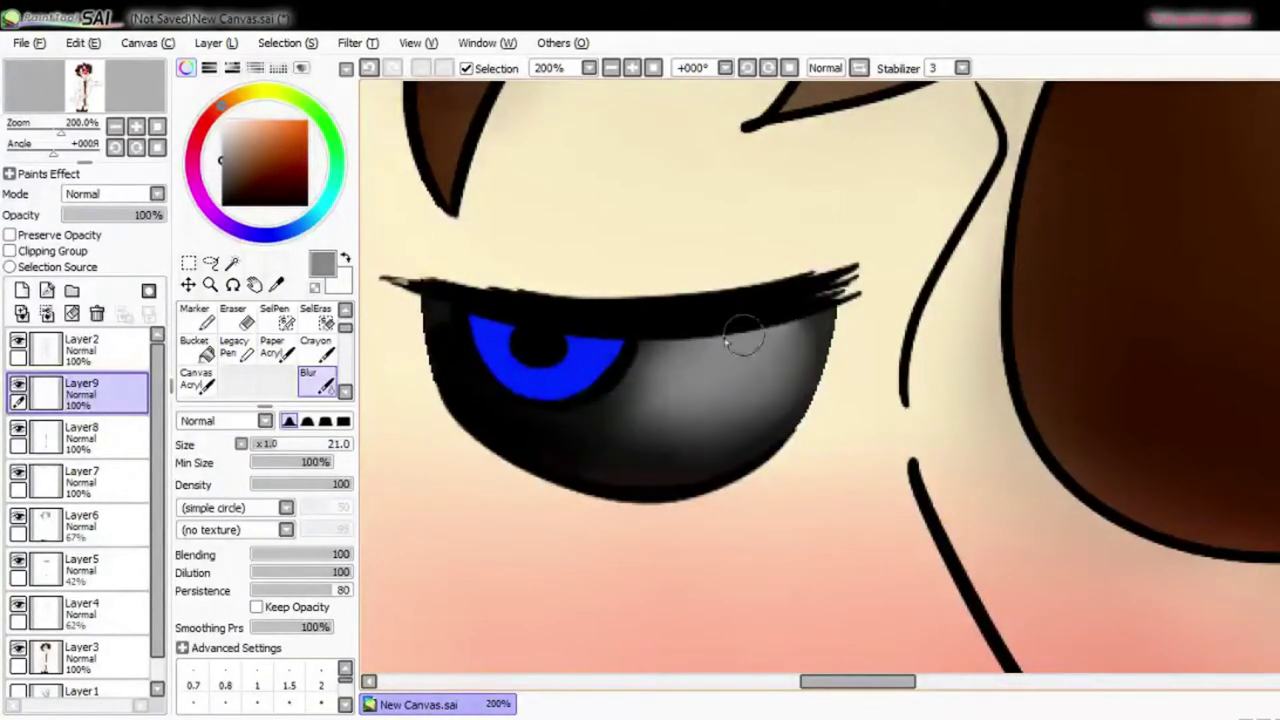
{"action": "left_click_drag", "start_coordinate": [160, 214], "coordinate": [128, 214]}
- Shade the blue iris with darker blue on a new layer, Layer10, using the Legacy Pen
{"action": "left_click", "coordinate": [21, 290]}
{"action": "left_click", "coordinate": [471, 329], "text": "alt"}
{"action": "left_click", "coordinate": [233, 347]}
{"action": "left_click_drag", "start_coordinate": [470, 330], "coordinate": [508, 372]}
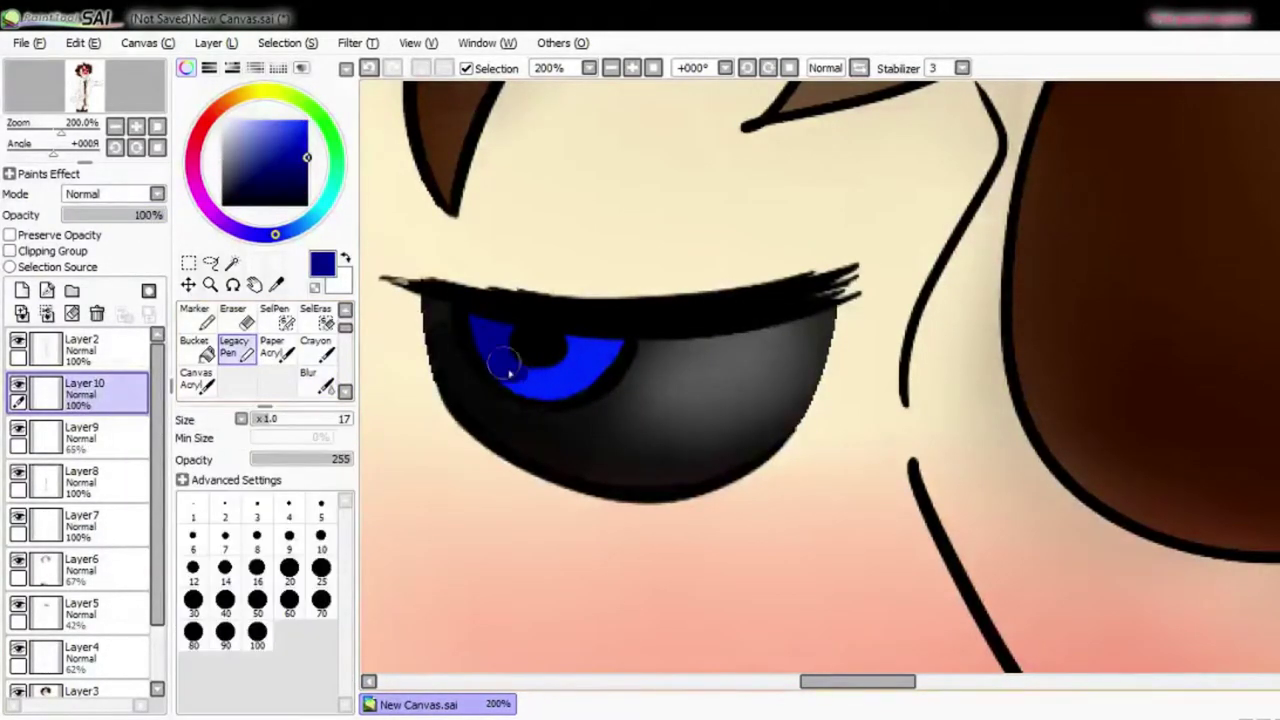
{"action": "key", "text": "ctrl+z"}
- Draw a white heart-shaped highlight on the pupil on a new layer, Layer11, above the line art and set its opacity to 74%
{"action": "left_click", "coordinate": [21, 290]}
{"action": "left_click", "coordinate": [222, 120]}
{"action": "left_click", "coordinate": [193, 315]}
{"action": "scroll", "coordinate": [560, 340], "scroll_direction": "up", "scroll_amount": 2}
{"action": "left_click_drag", "start_coordinate": [555, 310], "coordinate": [560, 365]}
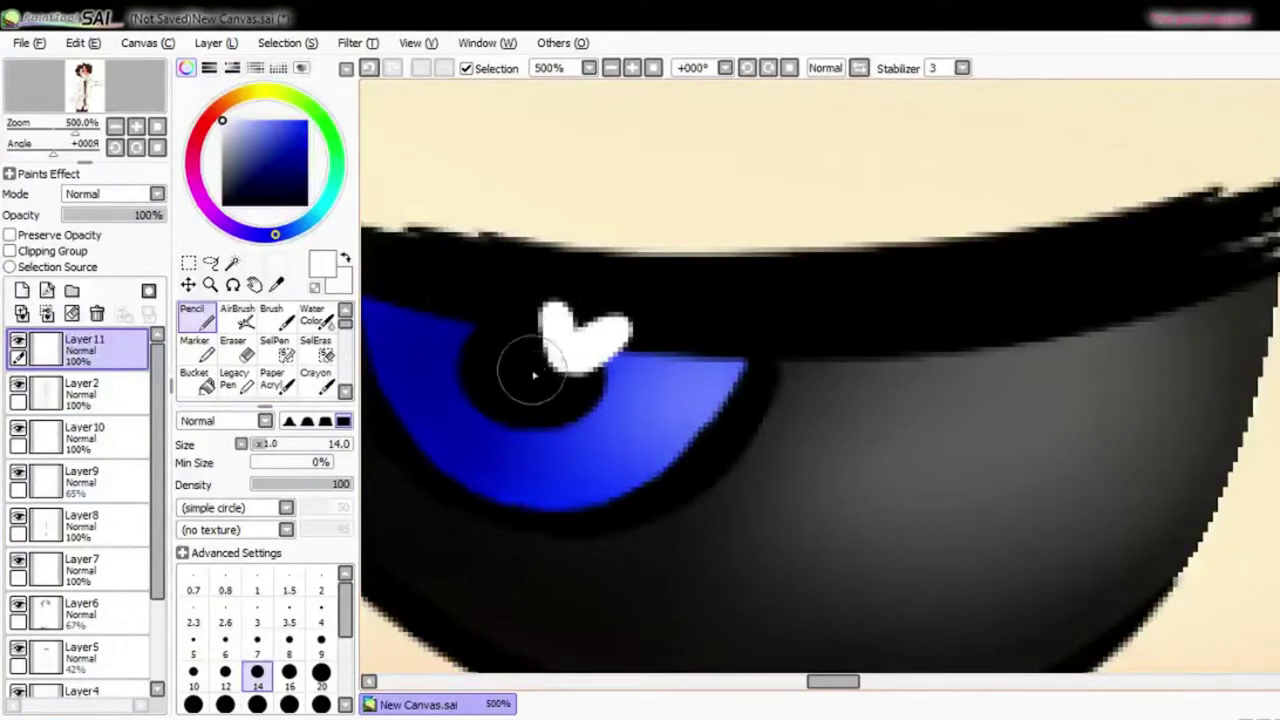
{"action": "scroll", "coordinate": [535, 375], "scroll_direction": "down", "scroll_amount": 5}
{"action": "left_click_drag", "start_coordinate": [160, 214], "coordinate": [137, 214]}
- Shade the teeth grey and the mouth dark red on a new layer, Layer12, blur the shading and set the layer's opacity to 71%
{"action": "left_click_drag", "start_coordinate": [80, 80], "coordinate": [88, 88]}
{"action": "scroll", "coordinate": [750, 430], "scroll_direction": "up", "scroll_amount": 3}
{"action": "left_click", "coordinate": [85, 432]}
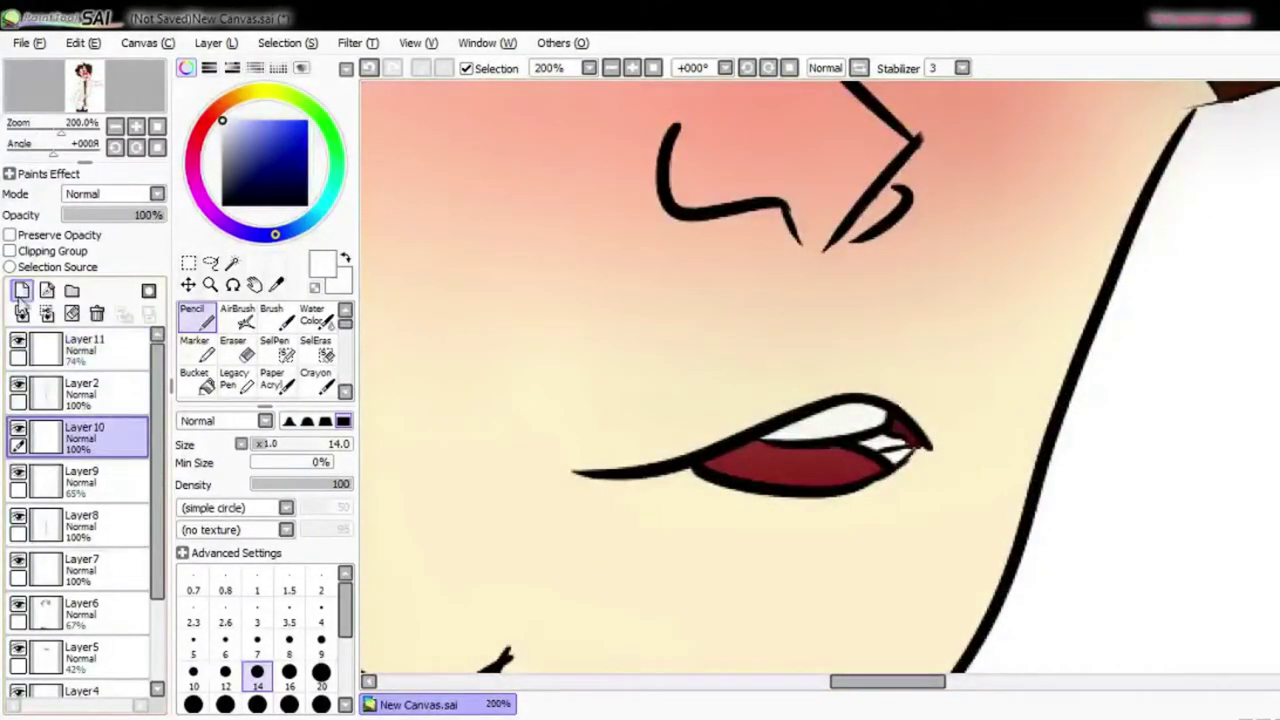
{"action": "left_click", "coordinate": [21, 290]}
{"action": "scroll", "coordinate": [870, 410], "scroll_direction": "up", "scroll_amount": 1}
{"action": "left_click", "coordinate": [233, 380]}
{"action": "left_click_drag", "start_coordinate": [666, 460], "coordinate": [868, 425]}
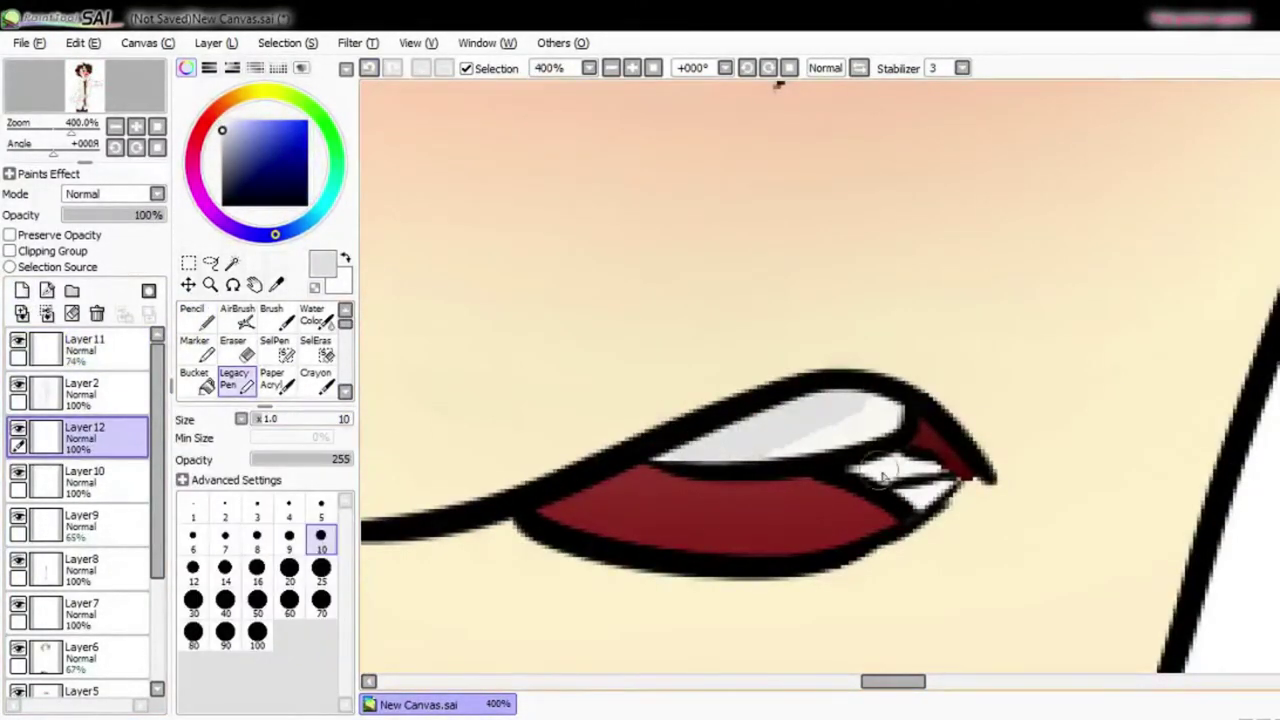
{"action": "left_click_drag", "start_coordinate": [550, 505], "coordinate": [840, 530]}
{"action": "left_click", "coordinate": [316, 380]}
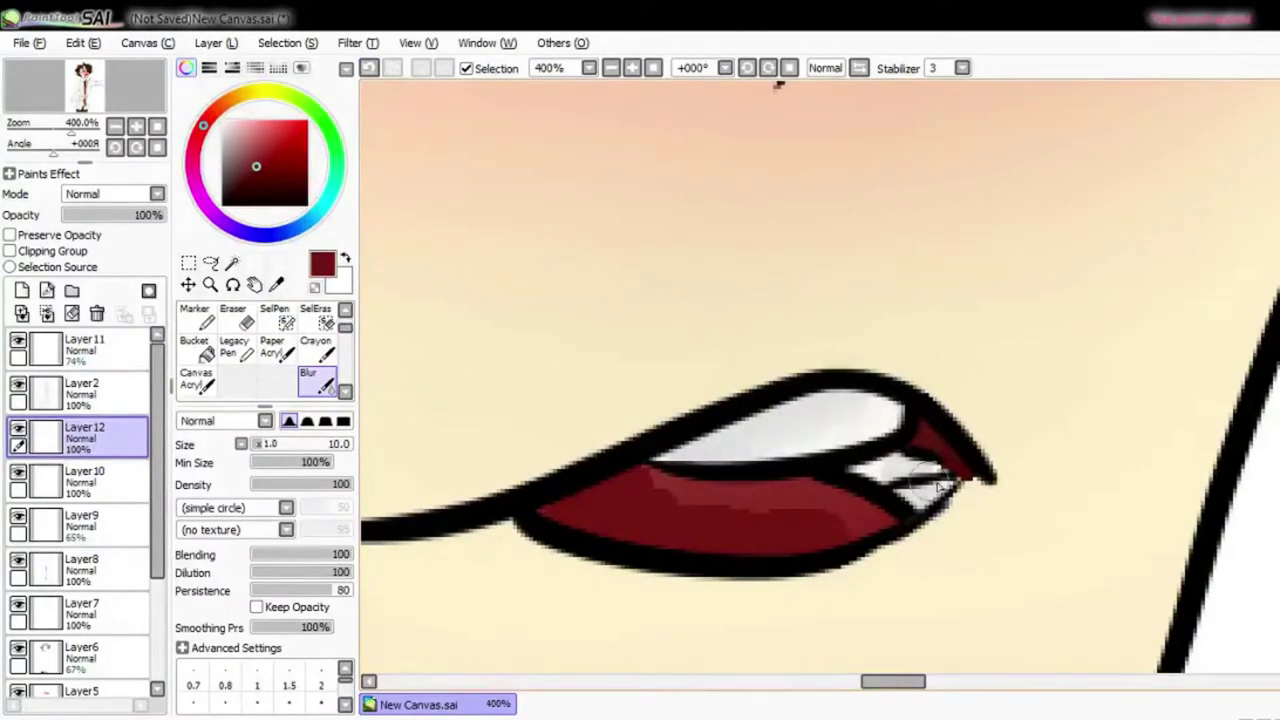
{"action": "scroll", "coordinate": [672, 503], "scroll_direction": "down", "scroll_amount": 10}
{"action": "scroll", "coordinate": [85, 550], "scroll_direction": "down", "scroll_amount": 3}
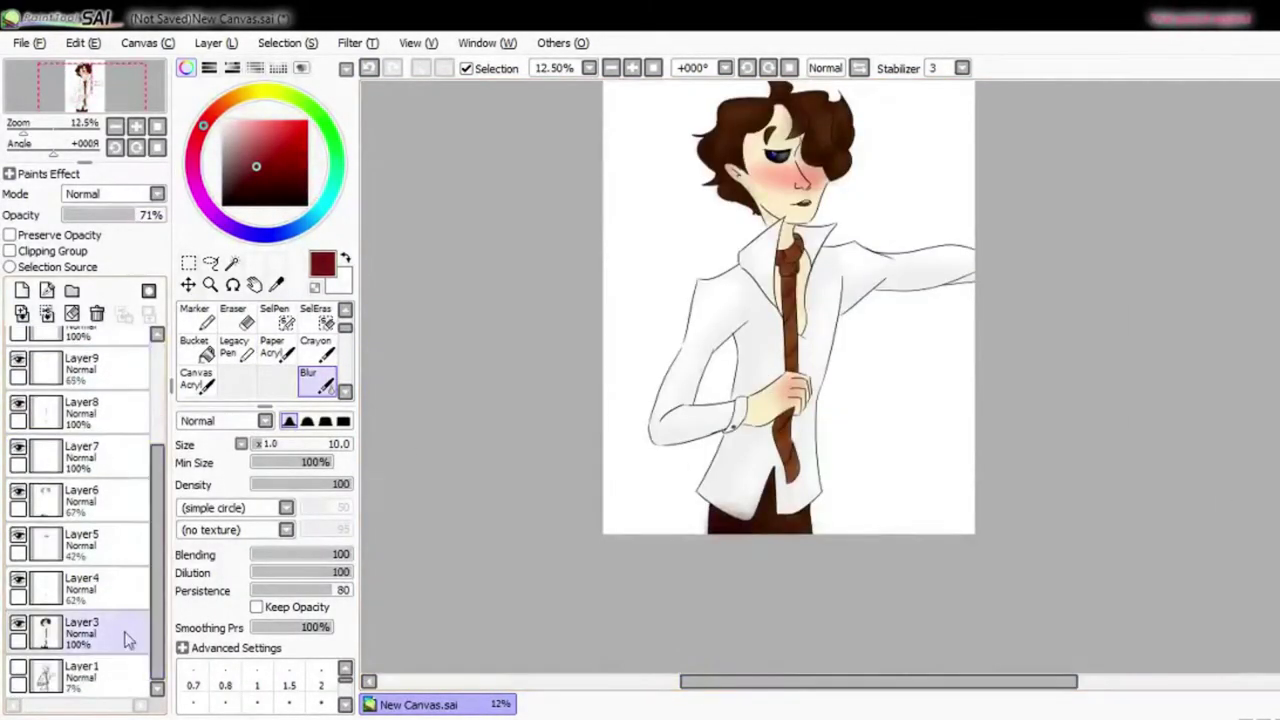
- Create a background layer, Layer13, beneath the flat colors and fill it with very dark red
{"action": "left_click", "coordinate": [85, 676]}
{"action": "left_click", "coordinate": [242, 189]}
{"action": "left_click", "coordinate": [195, 345]}
{"action": "left_click", "coordinate": [660, 300]}
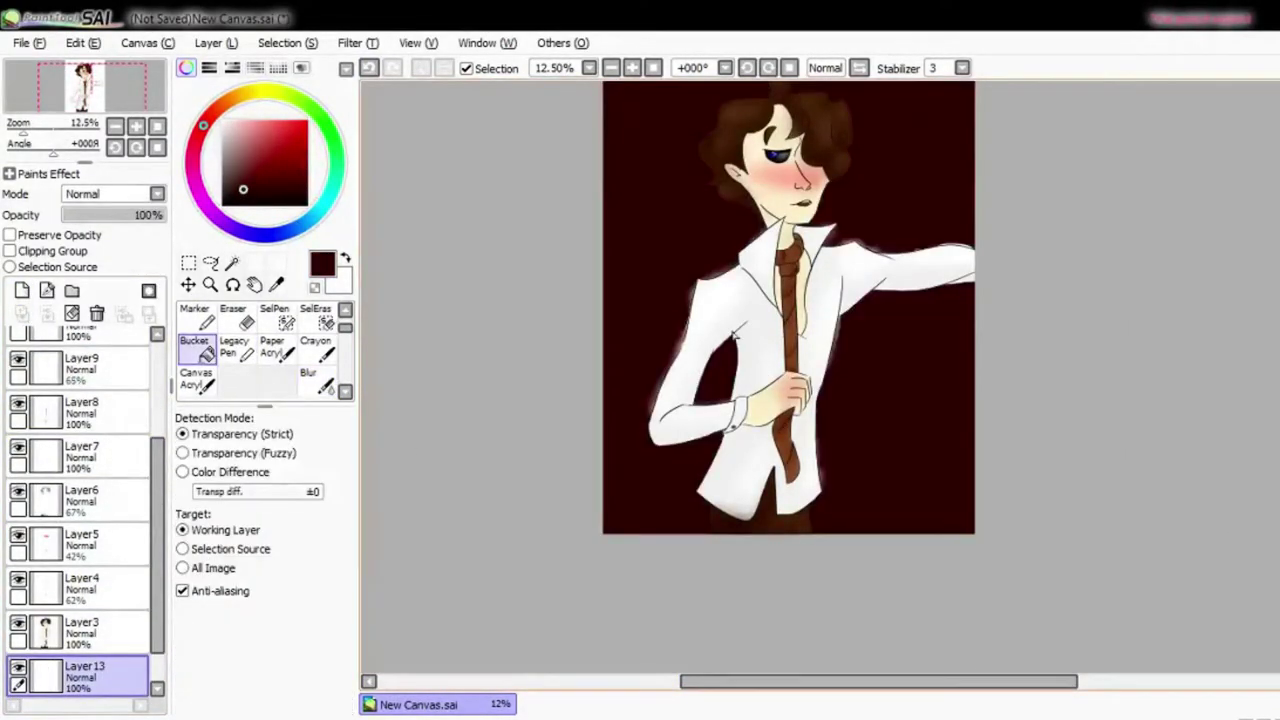
- Erase the white highlight spill outside the sleeve, shoulder and shirt outlines on Layer7
{"action": "key", "text": "e"}
{"action": "scroll", "coordinate": [85, 500], "scroll_direction": "up", "scroll_amount": 3}
{"action": "left_click", "coordinate": [20, 432]}
{"action": "scroll", "coordinate": [20, 432], "scroll_direction": "down", "scroll_amount": 1}
{"action": "left_click", "coordinate": [85, 570]}
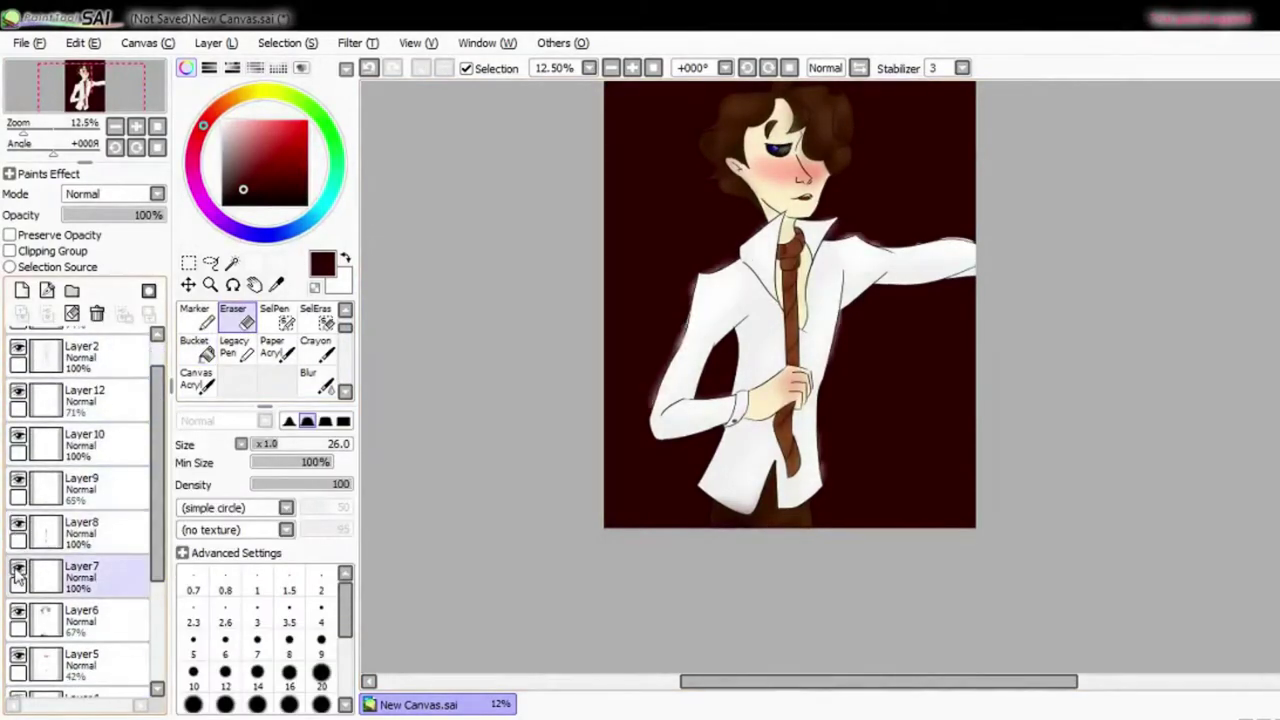
{"action": "scroll", "coordinate": [684, 362], "scroll_direction": "up", "scroll_amount": 4}
{"action": "left_click_drag", "start_coordinate": [680, 410], "coordinate": [555, 640]}
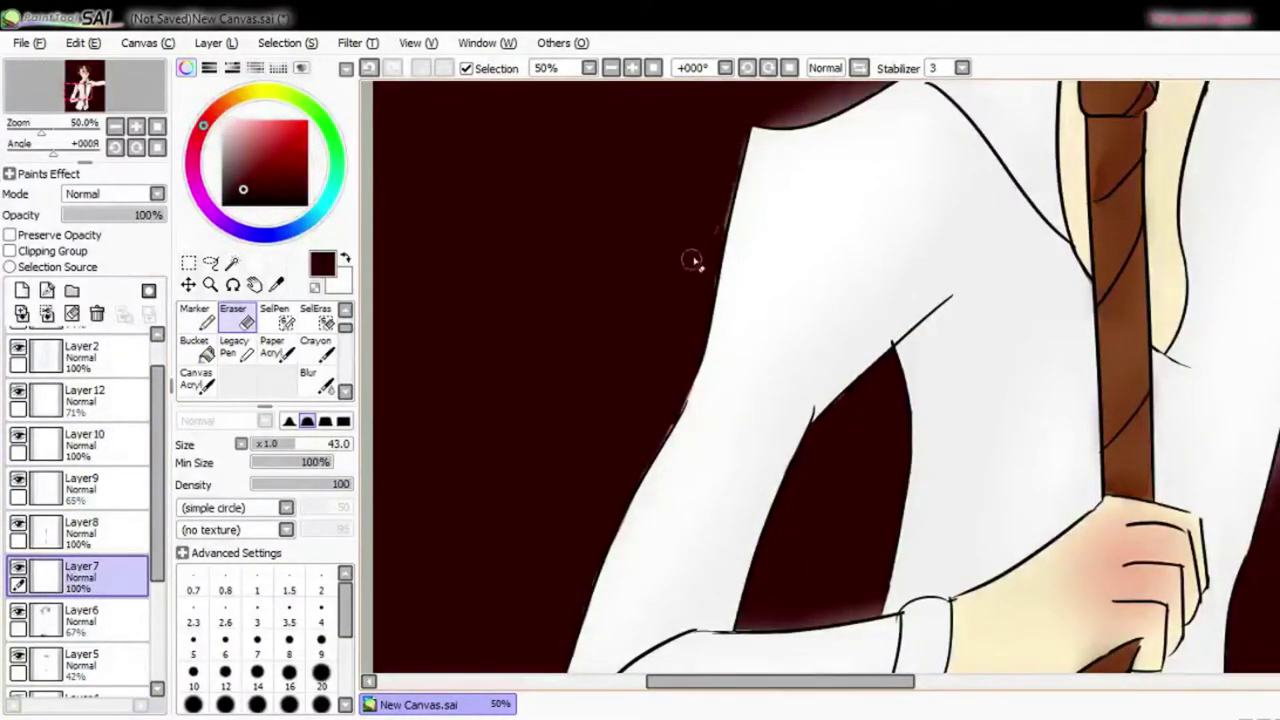
{"action": "scroll", "coordinate": [703, 257], "scroll_direction": "down", "scroll_amount": 2}
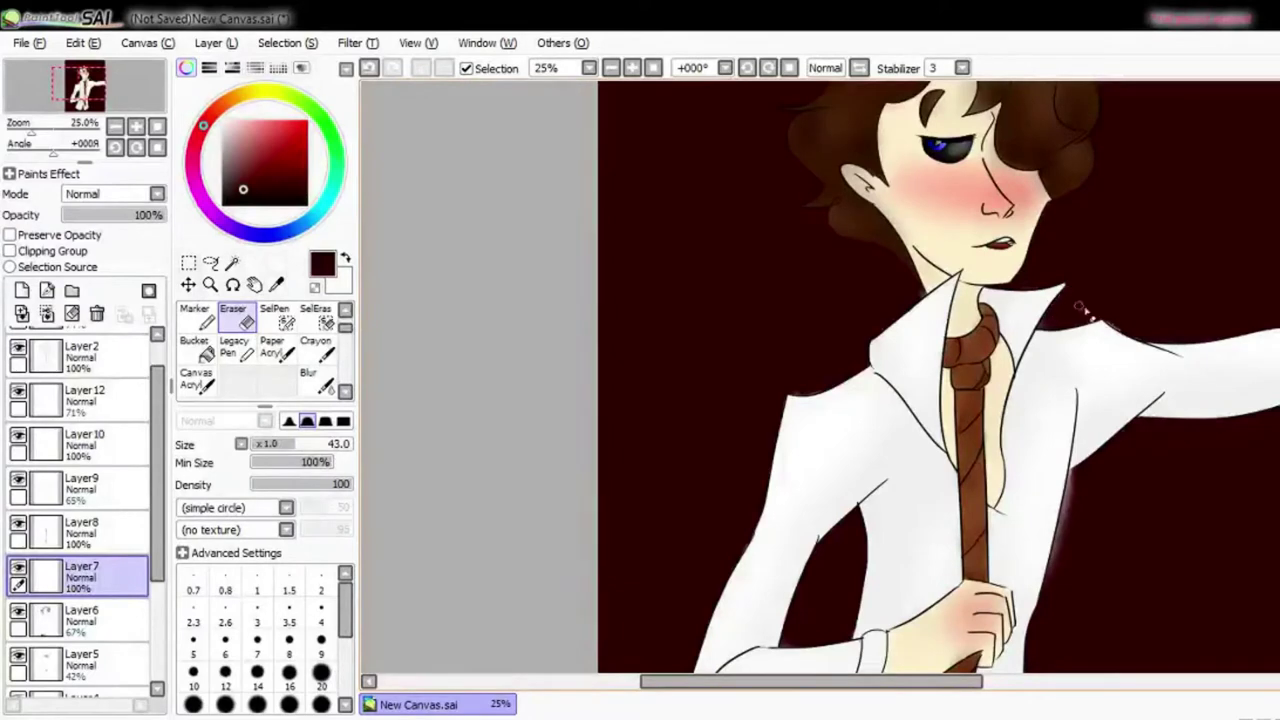
- Refill the background layer, Layer13, with very dark navy blue using the Bucket
{"action": "scroll", "coordinate": [1068, 530], "scroll_direction": "down", "scroll_amount": 3}
{"action": "scroll", "coordinate": [80, 520], "scroll_direction": "down", "scroll_amount": 3}
{"action": "left_click", "coordinate": [85, 630]}
{"action": "left_click", "coordinate": [272, 234]}
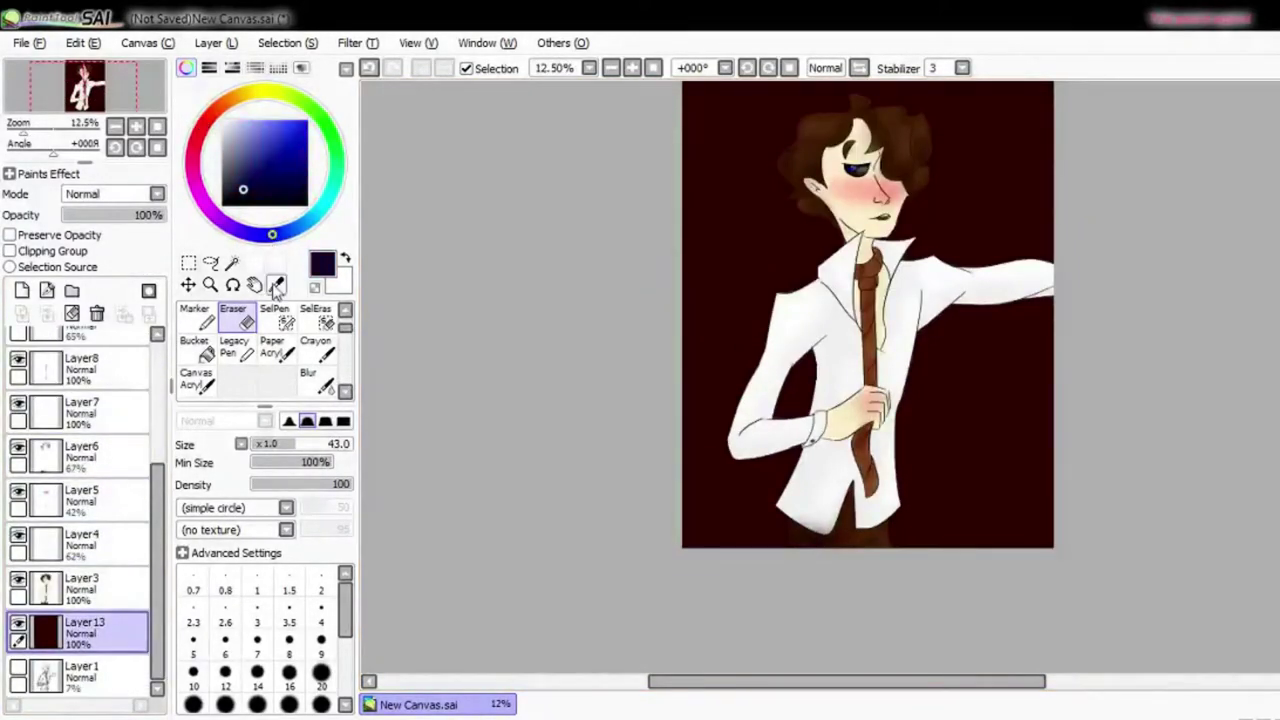
{"action": "left_click", "coordinate": [194, 345]}
- Fill a new topmost layer, Layer14, with black and set its opacity to 59%
{"action": "left_click", "coordinate": [222, 205]}
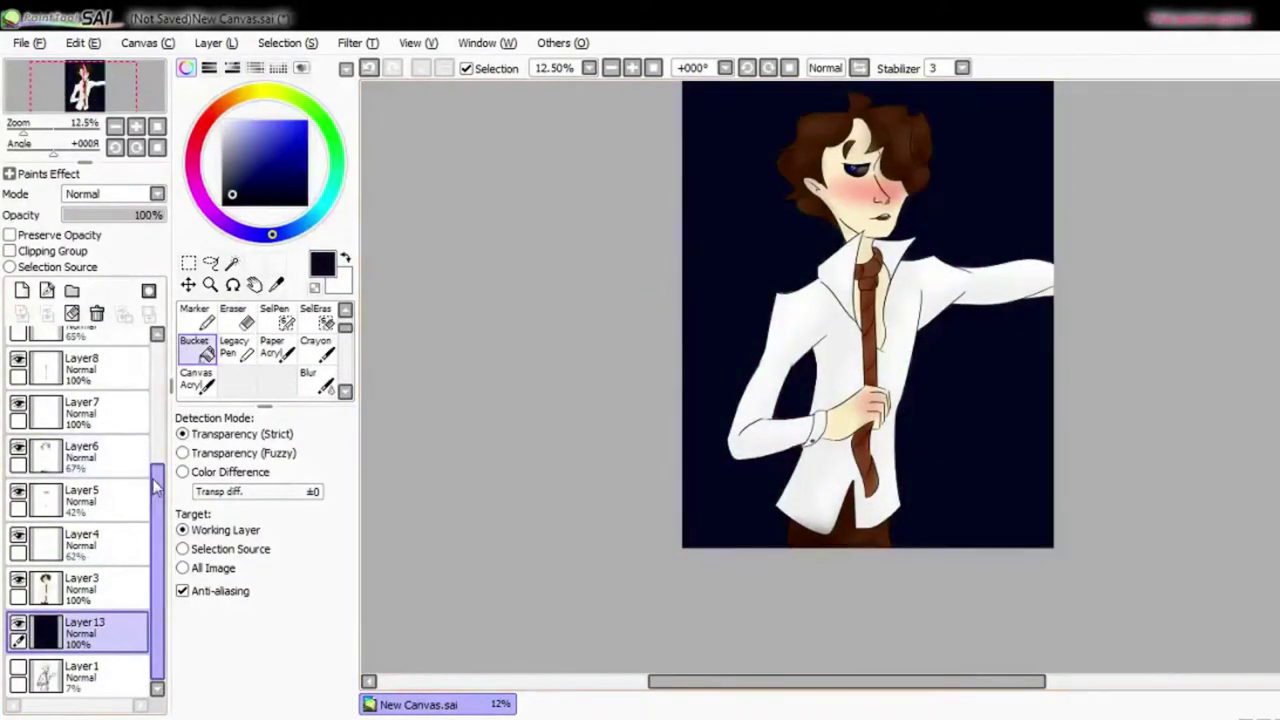
{"action": "left_click", "coordinate": [22, 290]}
{"action": "left_click", "coordinate": [723, 220]}
{"action": "left_click", "coordinate": [127, 217]}
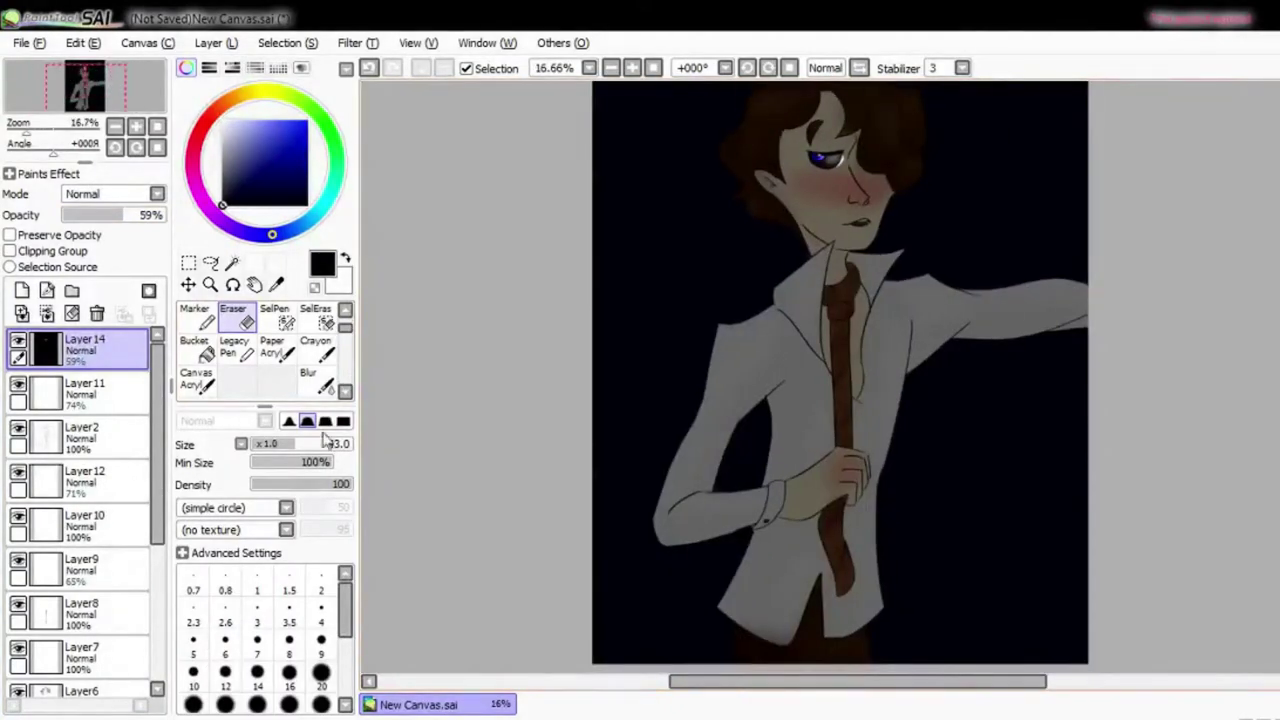
- Erase lit patches from the black layer over the head, shirt, sleeves and hand, and soften their edges with the Blur brush
{"action": "mouse_move", "coordinate": [745, 368]}
{"action": "left_mouse_down"}
{"action": "mouse_move", "coordinate": [780, 330]}
{"action": "mouse_move", "coordinate": [766, 549]}
{"action": "left_mouse_up"}
{"action": "scroll", "coordinate": [800, 400], "scroll_direction": "down", "scroll_amount": 1}
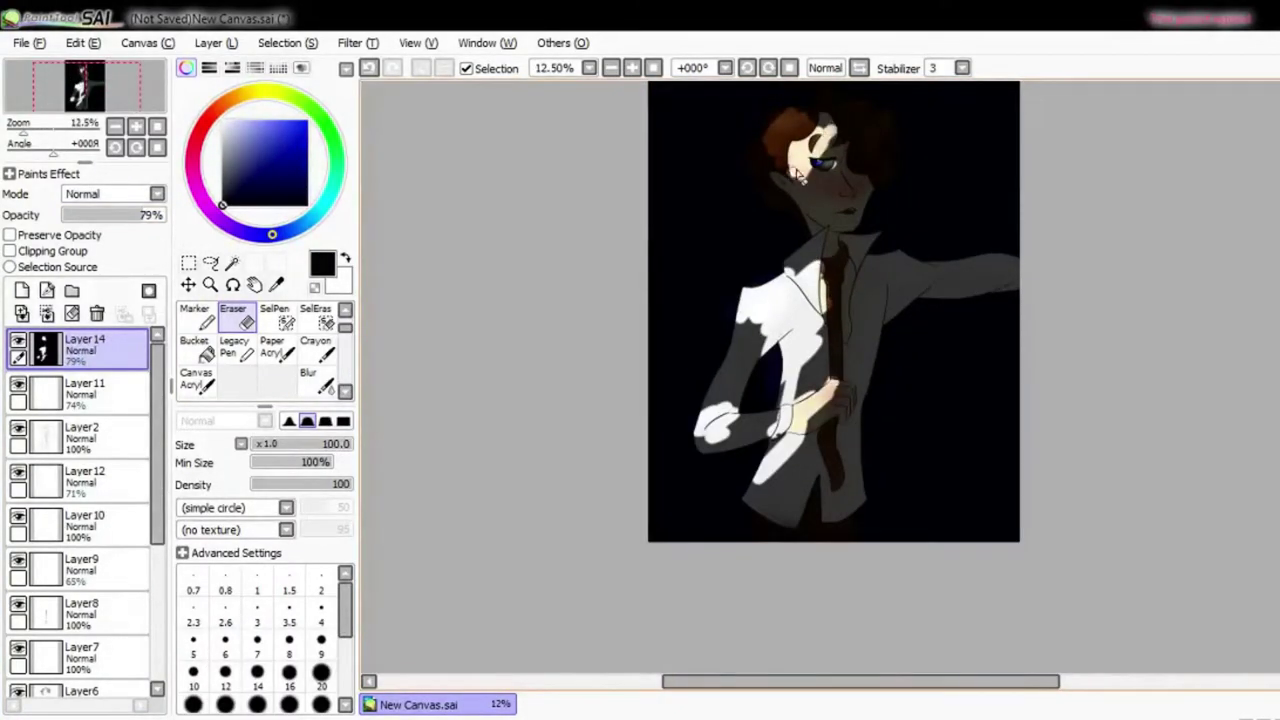
{"action": "left_click", "coordinate": [318, 380]}
{"action": "key", "text": "ctrl+z"}
{"action": "key", "text": "ctrl+z"}
{"action": "key", "text": "ctrl+z"}
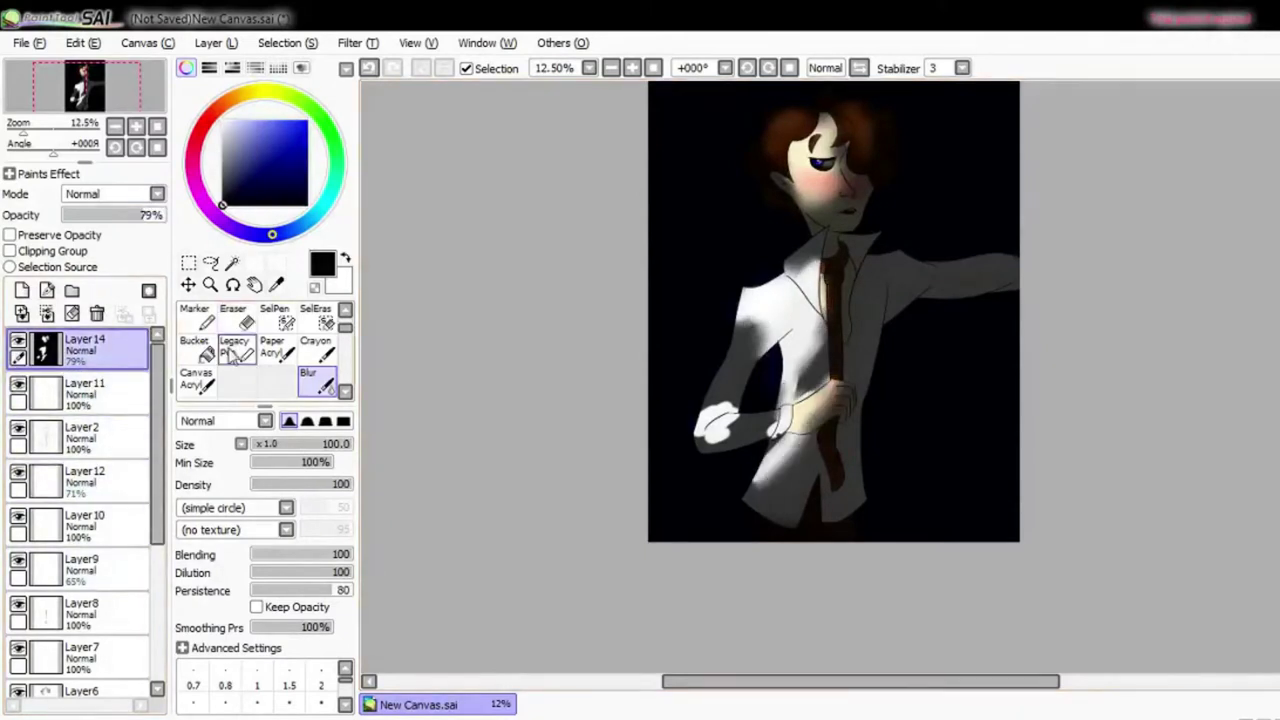
{"action": "left_click_drag", "start_coordinate": [946, 263], "coordinate": [988, 260]}
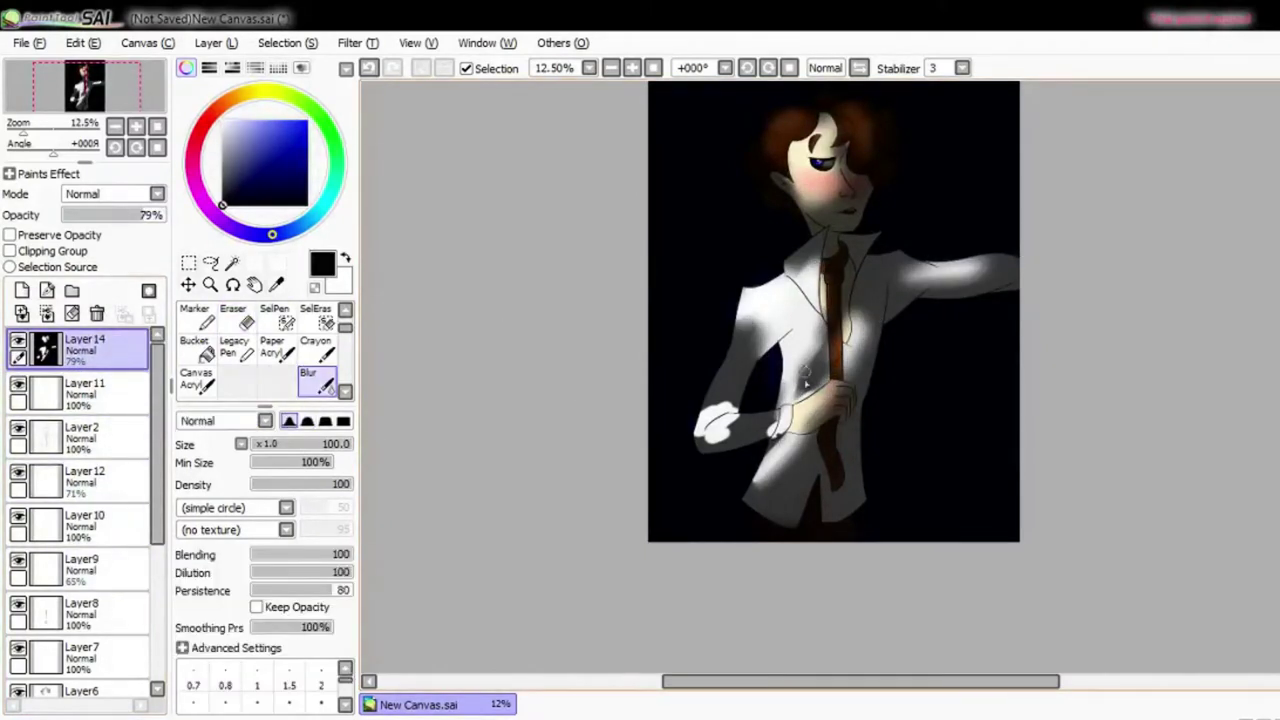
{"action": "left_click_drag", "start_coordinate": [775, 505], "coordinate": [786, 466]}
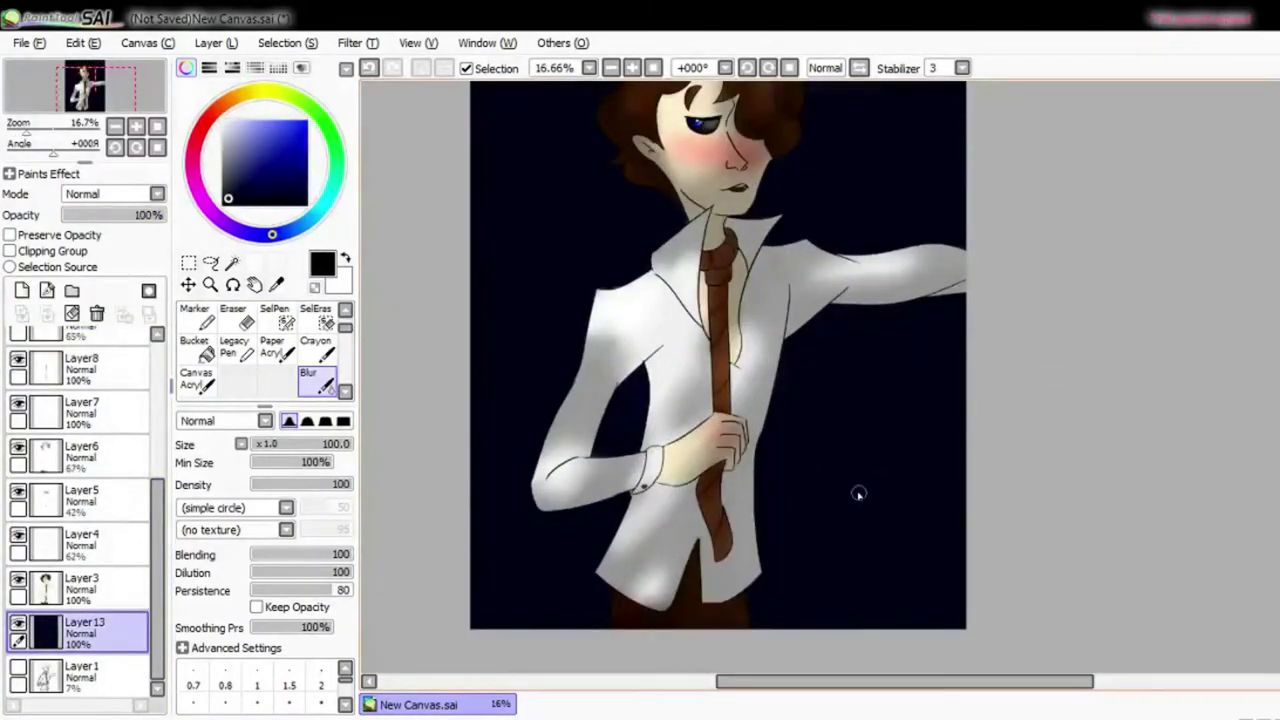
- Paint the lower part of the background black on Layer13 and blend it into the navy with the Blur brush
{"action": "key", "text": "n"}
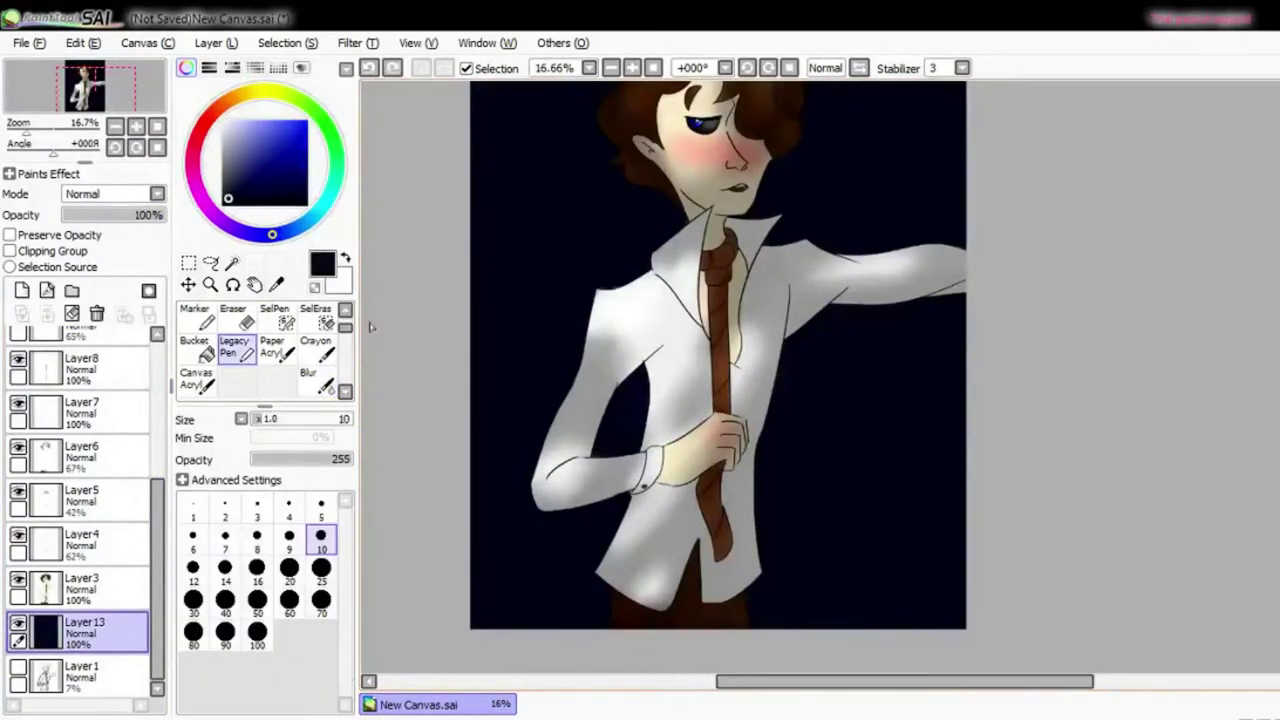
{"action": "key", "text": "g"}
{"action": "key", "text": "n"}
{"action": "key", "text": "g"}
{"action": "key", "text": "b"}
{"action": "key", "text": "minus"}
{"action": "key", "text": "minus"}
{"action": "key", "text": "plus"}
- Create a new layer, Layer15, at the top of the layer stack and select the Pencil for drawing on it
{"action": "scroll", "coordinate": [80, 500], "scroll_direction": "up", "scroll_amount": 10}
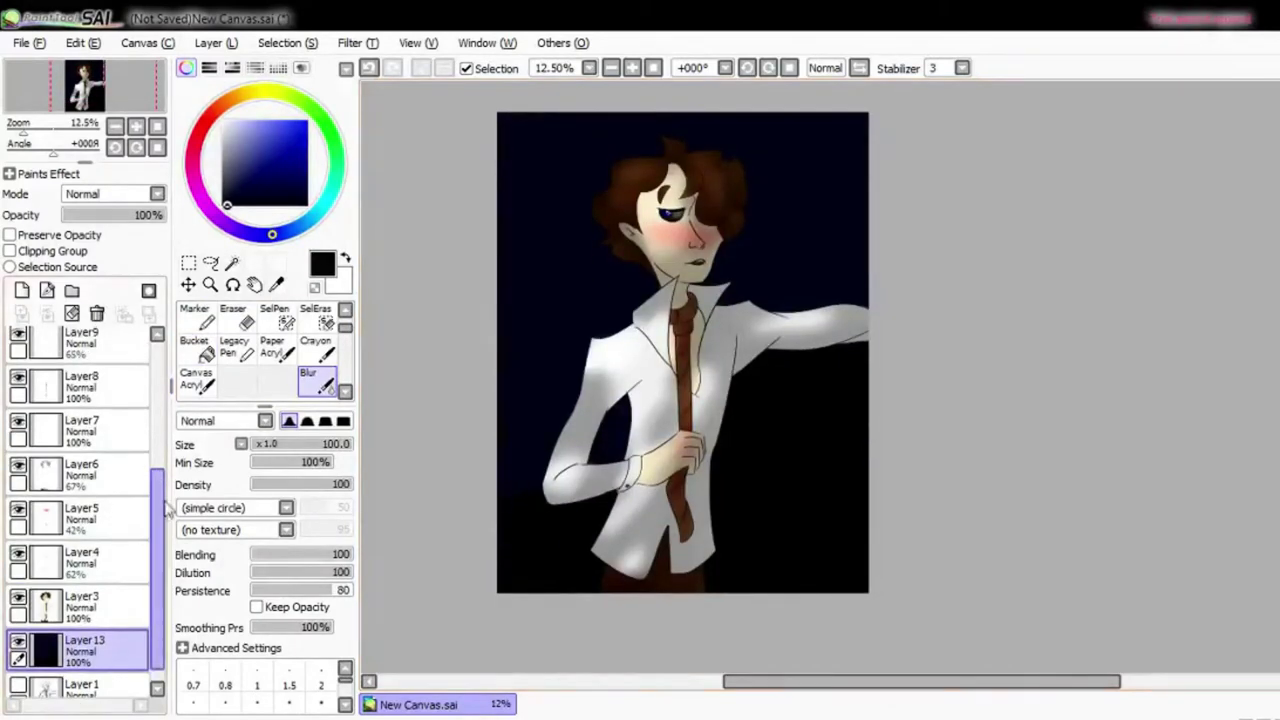
{"action": "left_click", "coordinate": [22, 290]}
{"action": "left_click", "coordinate": [85, 480]}
{"action": "left_click", "coordinate": [85, 345]}
{"action": "mouse_move", "coordinate": [85, 345]}
{"action": "left_mouse_down"}
{"action": "mouse_move", "coordinate": [85, 430]}
{"action": "mouse_move", "coordinate": [85, 340]}
{"action": "left_mouse_up"}
{"action": "key", "text": "n"}
{"action": "key", "text": "plus"}
{"action": "key", "text": "plus"}
{"action": "key", "text": "plus"}
{"action": "key", "text": "minus"}
{"action": "key", "text": "minus"}
{"action": "key", "text": "minus"}
{"action": "key", "text": "plus"}
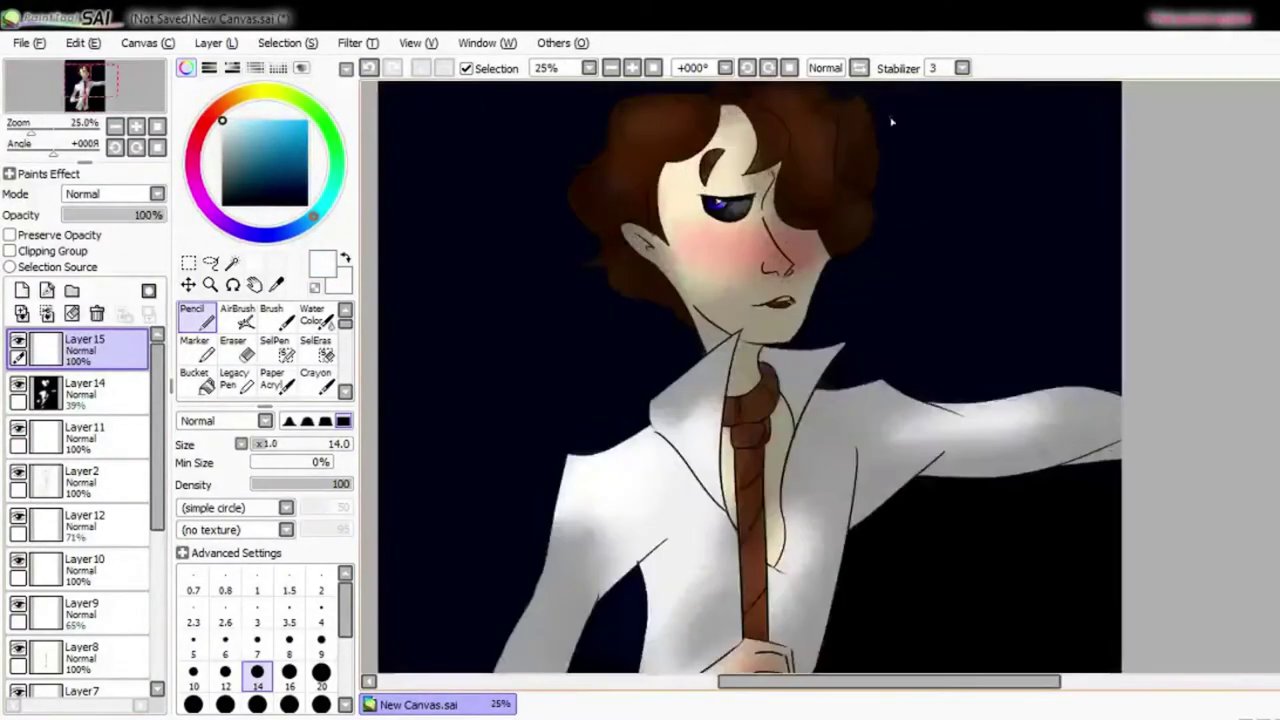
- Erase a rim along the outstretched arm, face and hair on Layer13 and blur it into a soft white glow
{"action": "key", "text": "minus"}
{"action": "scroll", "coordinate": [80, 500], "scroll_direction": "down", "scroll_amount": 5}
{"action": "left_click", "coordinate": [85, 630]}
{"action": "left_click", "coordinate": [233, 347]}
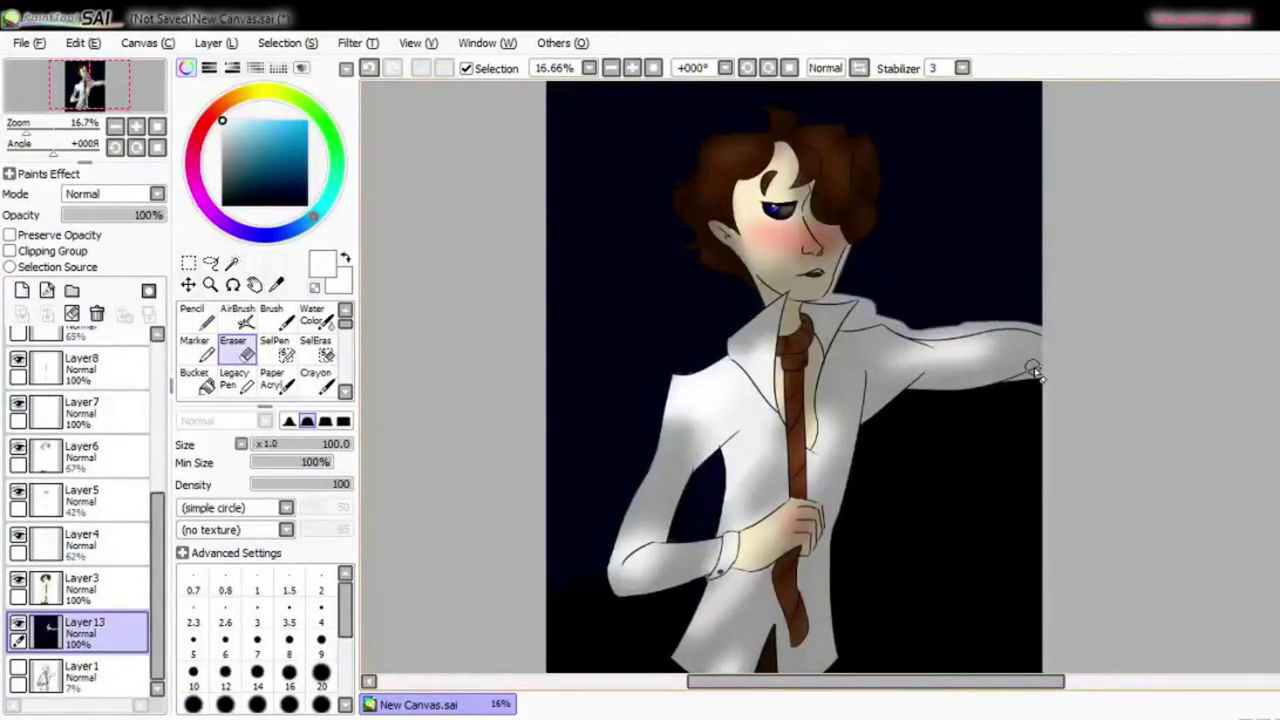
{"action": "key", "text": "r"}
{"action": "left_click_drag", "start_coordinate": [877, 150], "coordinate": [910, 197]}
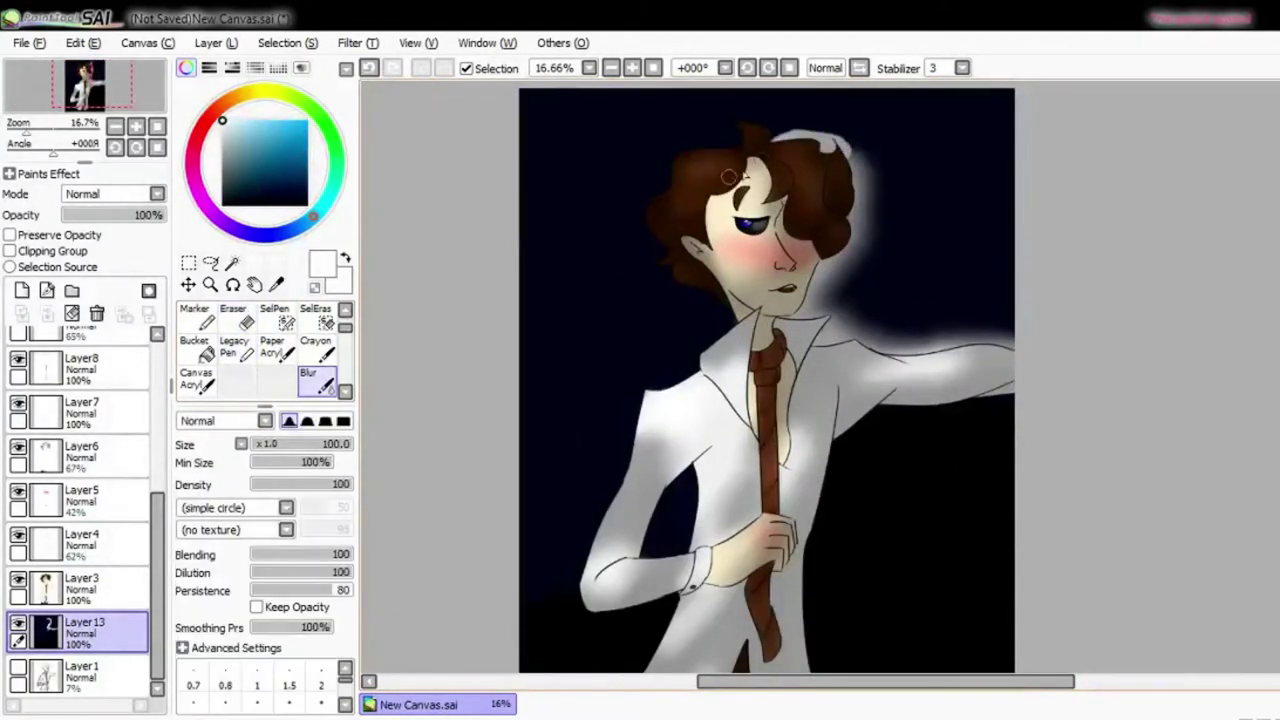
{"action": "key", "text": "minus"}
- Try to erase the stray mark above the eye on the line art layer, Layer2
{"action": "left_click", "coordinate": [22, 290]}
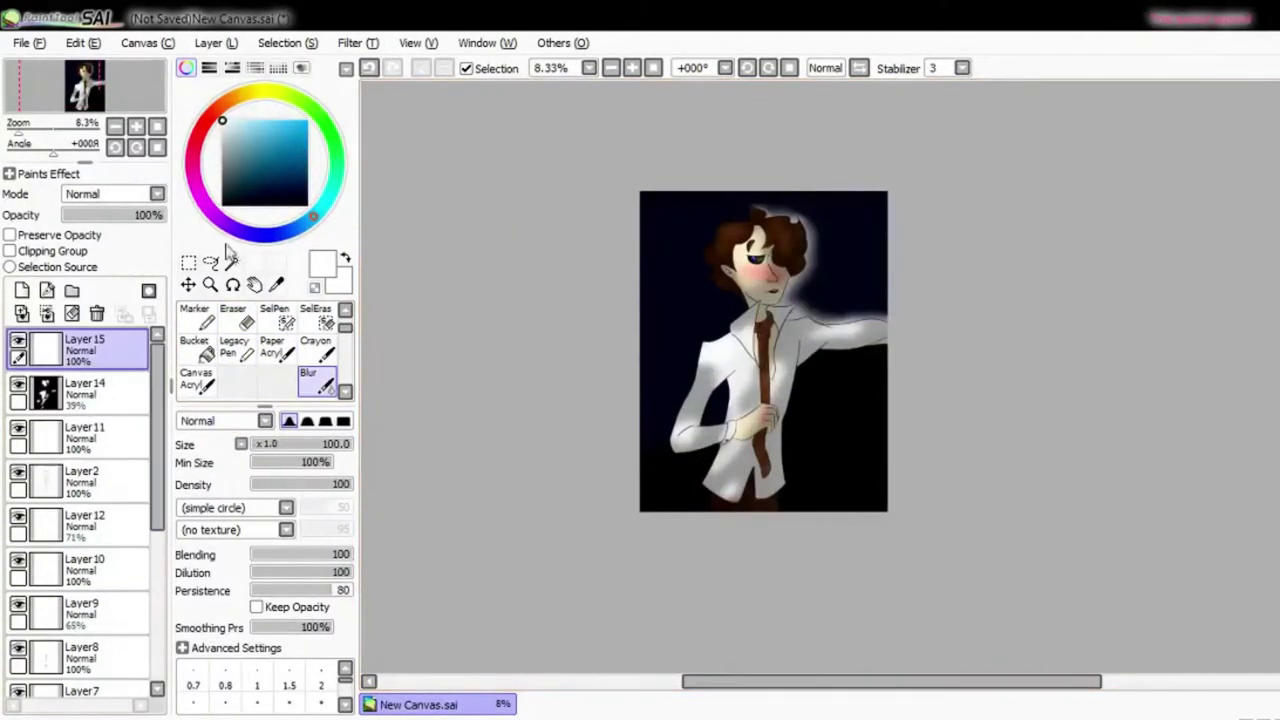
{"action": "key", "text": "plus"}
{"action": "key", "text": "n"}
{"action": "left_click_drag", "start_coordinate": [737, 210], "coordinate": [719, 350]}
{"action": "key", "text": "plus"}
{"action": "key", "text": "plus"}
{"action": "key", "text": "e"}
{"action": "left_click", "coordinate": [85, 480]}
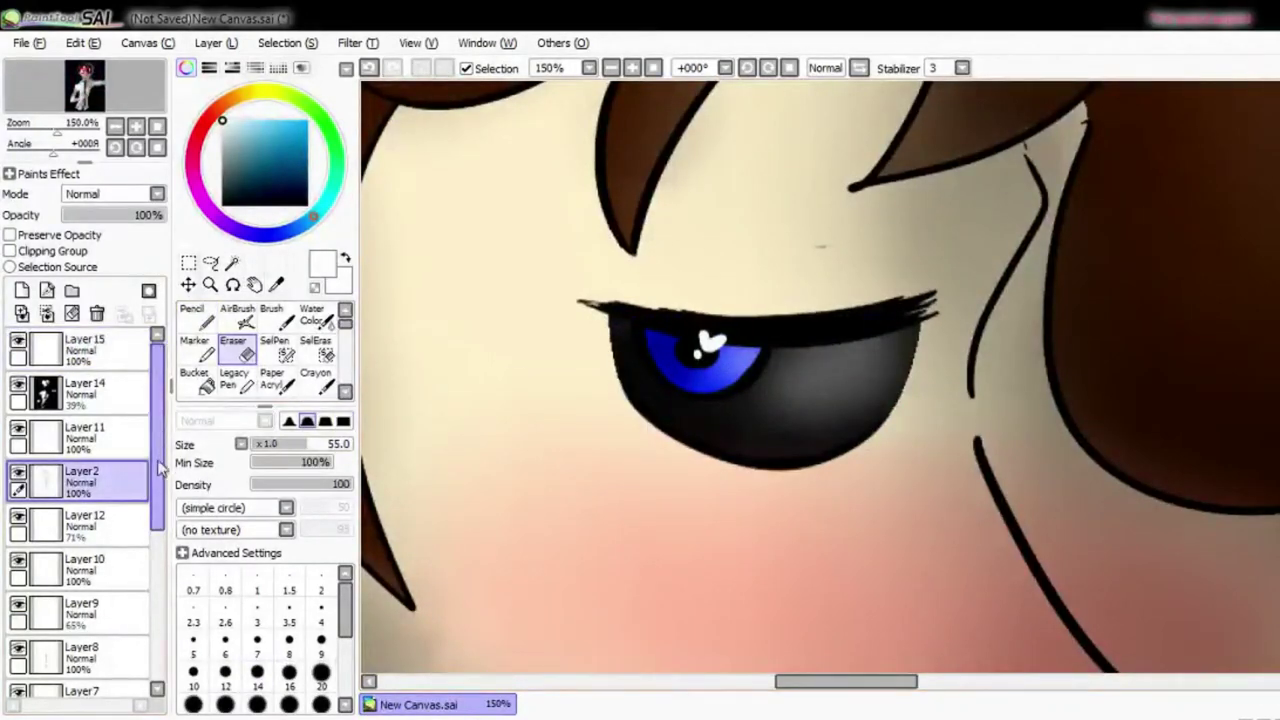
- Paint over the stray mark above the eye with the sampled skin color on Layer3, using the Legacy Pen
{"action": "scroll", "coordinate": [85, 480], "scroll_direction": "down", "scroll_amount": 5}
{"action": "left_click", "coordinate": [85, 585]}
{"action": "left_click", "coordinate": [467, 233], "text": "alt"}
{"action": "key", "text": "b"}
{"action": "key", "text": "minus"}
{"action": "key", "text": "minus"}
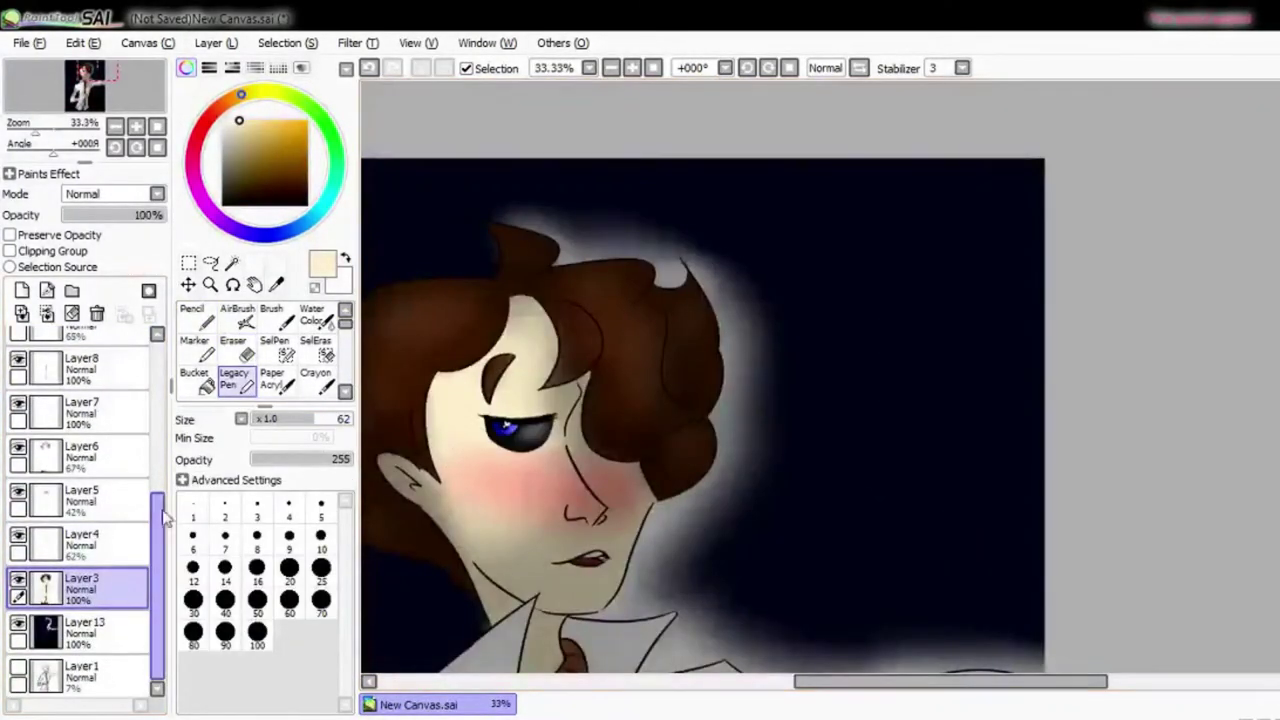
- Draw small white heart outlines in the background around the character on Layer15 with the Pencil
{"action": "scroll", "coordinate": [85, 480], "scroll_direction": "up", "scroll_amount": 5}
{"action": "left_click", "coordinate": [85, 345]}
{"action": "key", "text": "minus"}
{"action": "left_click", "coordinate": [22, 290]}
{"action": "key", "text": "n"}
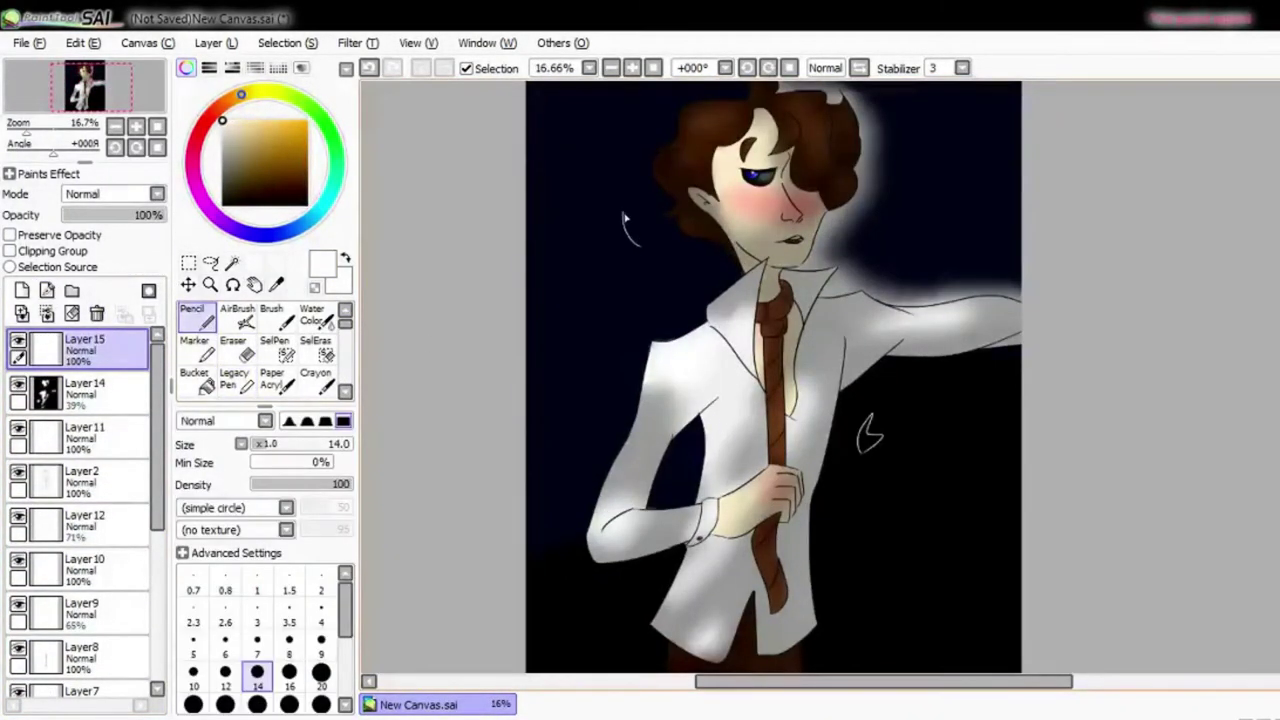
{"action": "key", "text": "plus"}
{"action": "key", "text": "plus"}
{"action": "key", "text": "minus"}
{"action": "key", "text": "minus"}
{"action": "key", "text": "minus"}
{"action": "key", "text": "minus"}
{"action": "key", "text": "minus"}
{"action": "key", "text": "plus"}
{"action": "key", "text": "plus"}
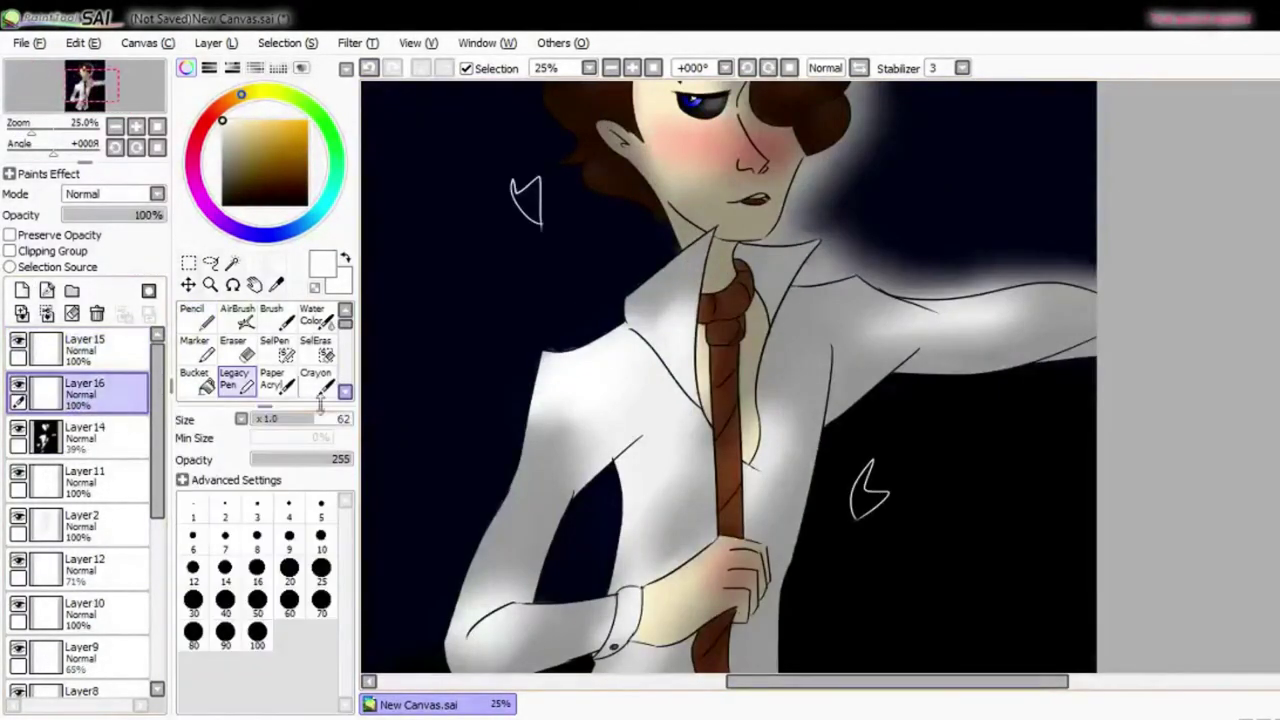
- Color the four hearts bright blue on Layer16, beneath their outlines, using the Legacy Pen at size 100
{"action": "key", "text": "minus"}
{"action": "key", "text": "plus"}
{"action": "left_click_drag", "start_coordinate": [478, 392], "coordinate": [506, 414]}
{"action": "key", "text": "minus"}
{"action": "key", "text": "minus"}
{"action": "key", "text": "minus"}
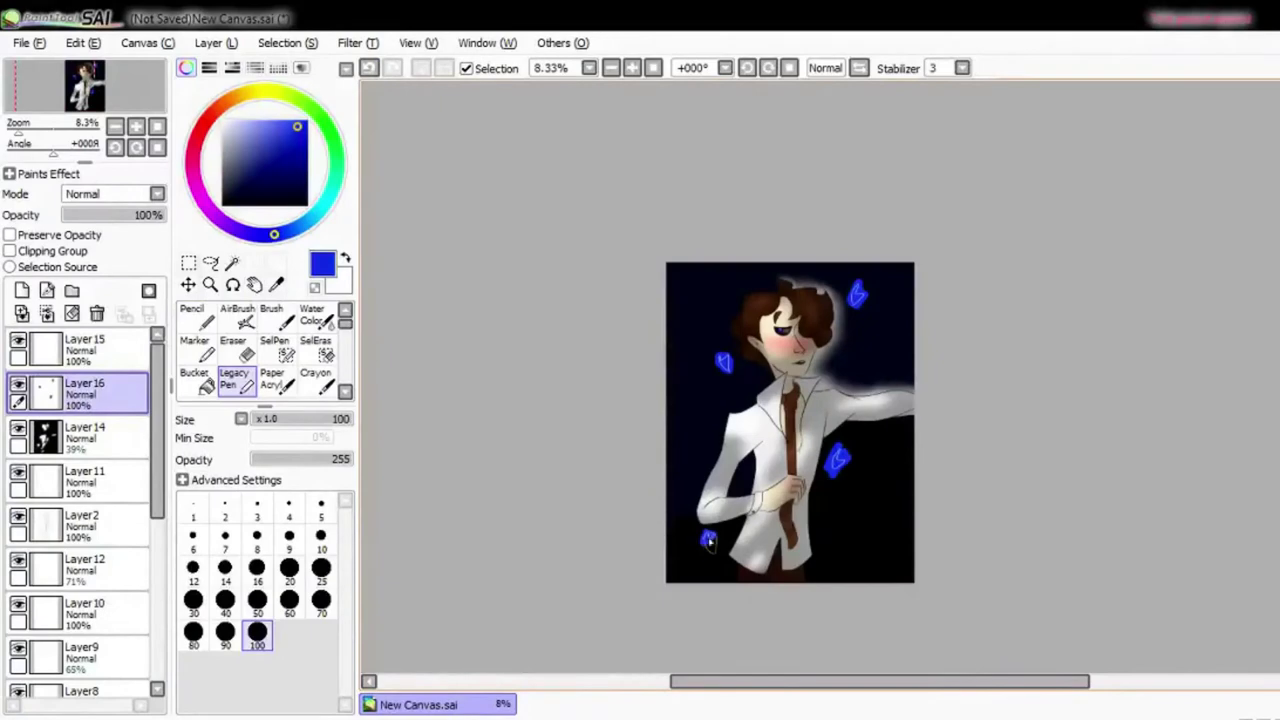
- Soften the blue color of the hearts on Layer16 with the Blur brush at size 100
{"action": "key", "text": "b"}
{"action": "key", "text": "plus"}
{"action": "key", "text": "plus"}
{"action": "key", "text": "plus"}
{"action": "key", "text": "minus"}
{"action": "key", "text": "minus"}
{"action": "key", "text": "minus"}
{"action": "key", "text": "minus"}
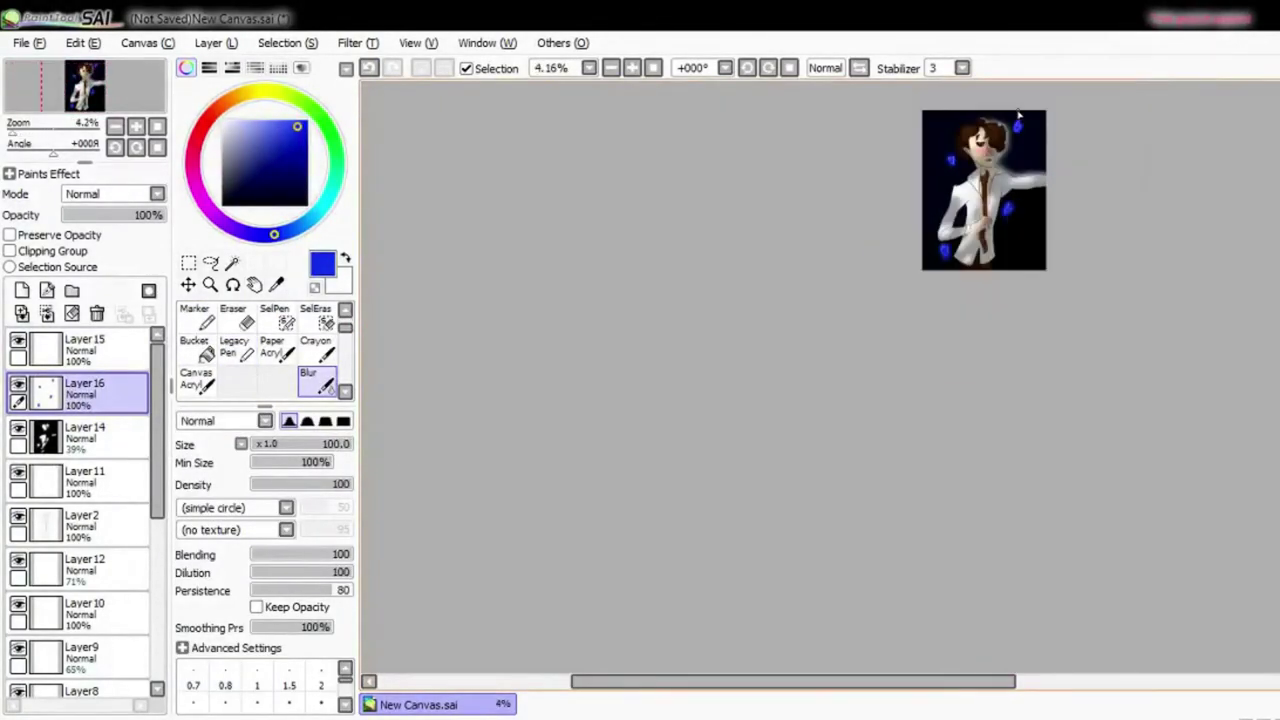
- Inspect the heart outlines on Layer15 and the blurred blue color around them up close, including the heart beside the character's hair
{"action": "key", "text": "plus"}
{"action": "key", "text": "plus"}
{"action": "key", "text": "plus"}
{"action": "key", "text": "plus"}
{"action": "key", "text": "g"}
{"action": "key", "text": "plus"}
{"action": "key", "text": "plus"}
{"action": "key", "text": "plus"}
{"action": "key", "text": "plus"}
{"action": "left_click", "coordinate": [233, 378]}
{"action": "left_click", "coordinate": [84, 345]}
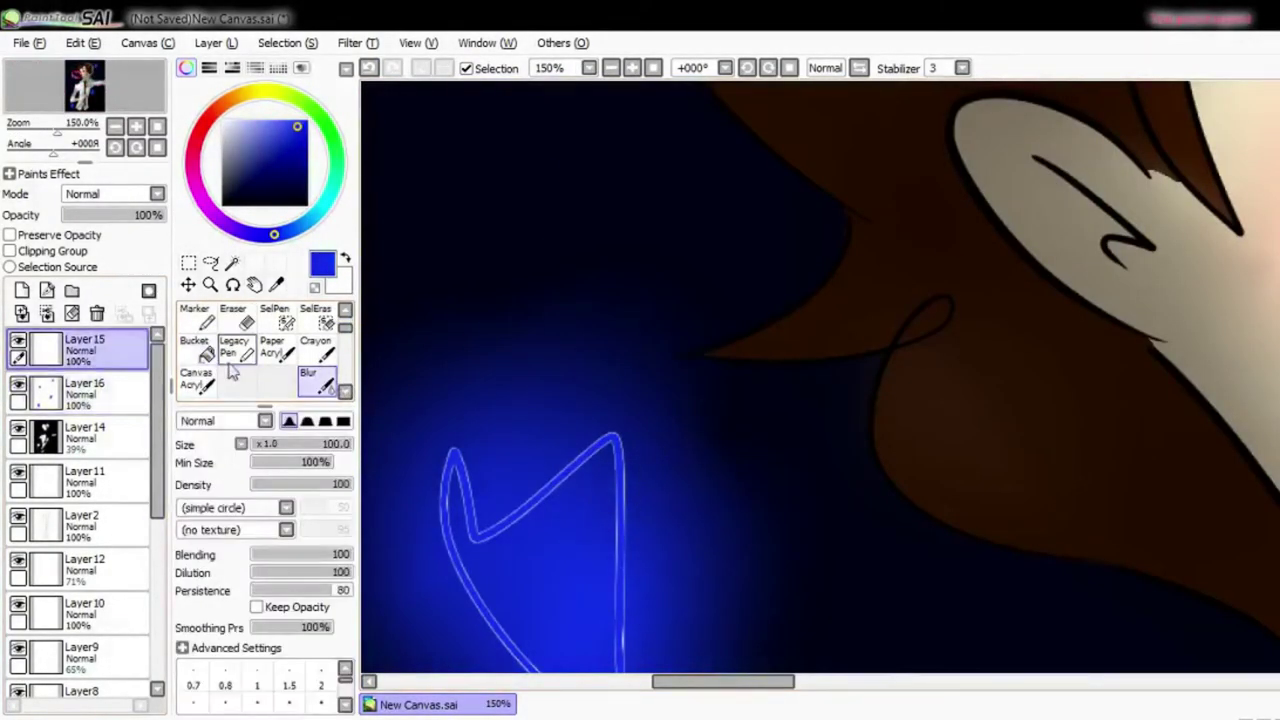
{"action": "key", "text": "plus"}
{"action": "key", "text": "g"}
{"action": "left_click_drag", "start_coordinate": [740, 682], "coordinate": [962, 690]}
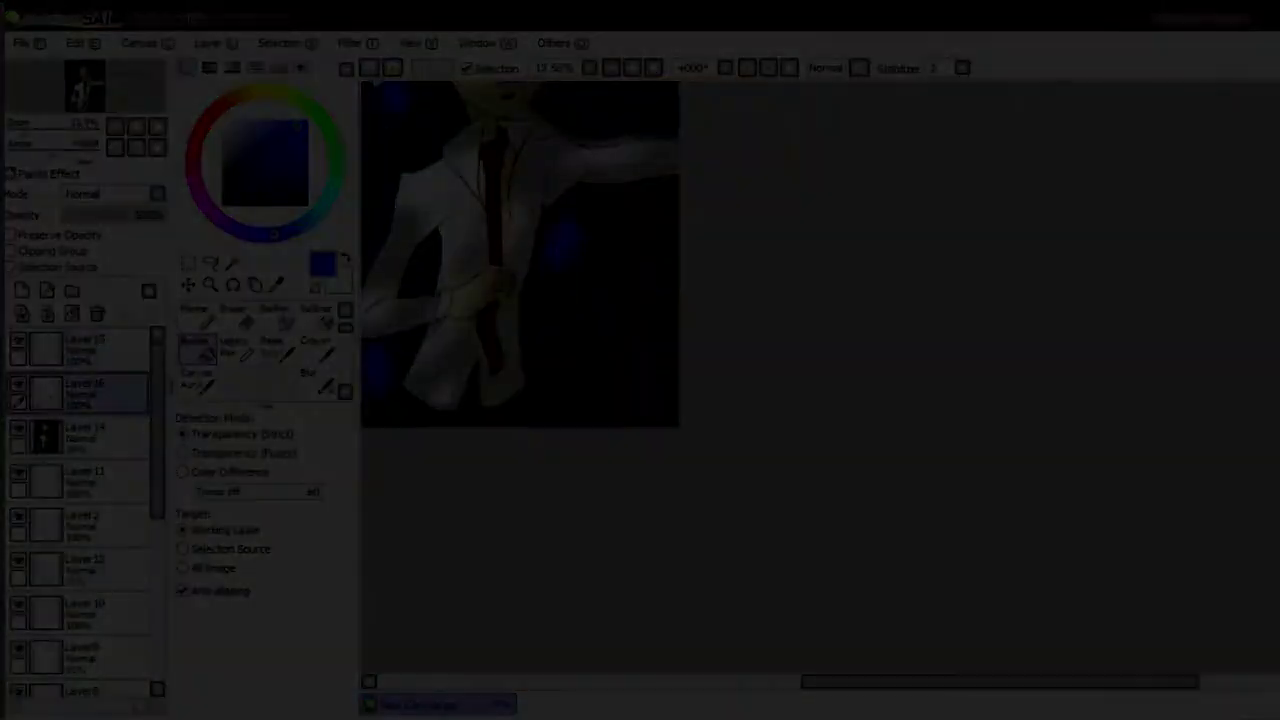